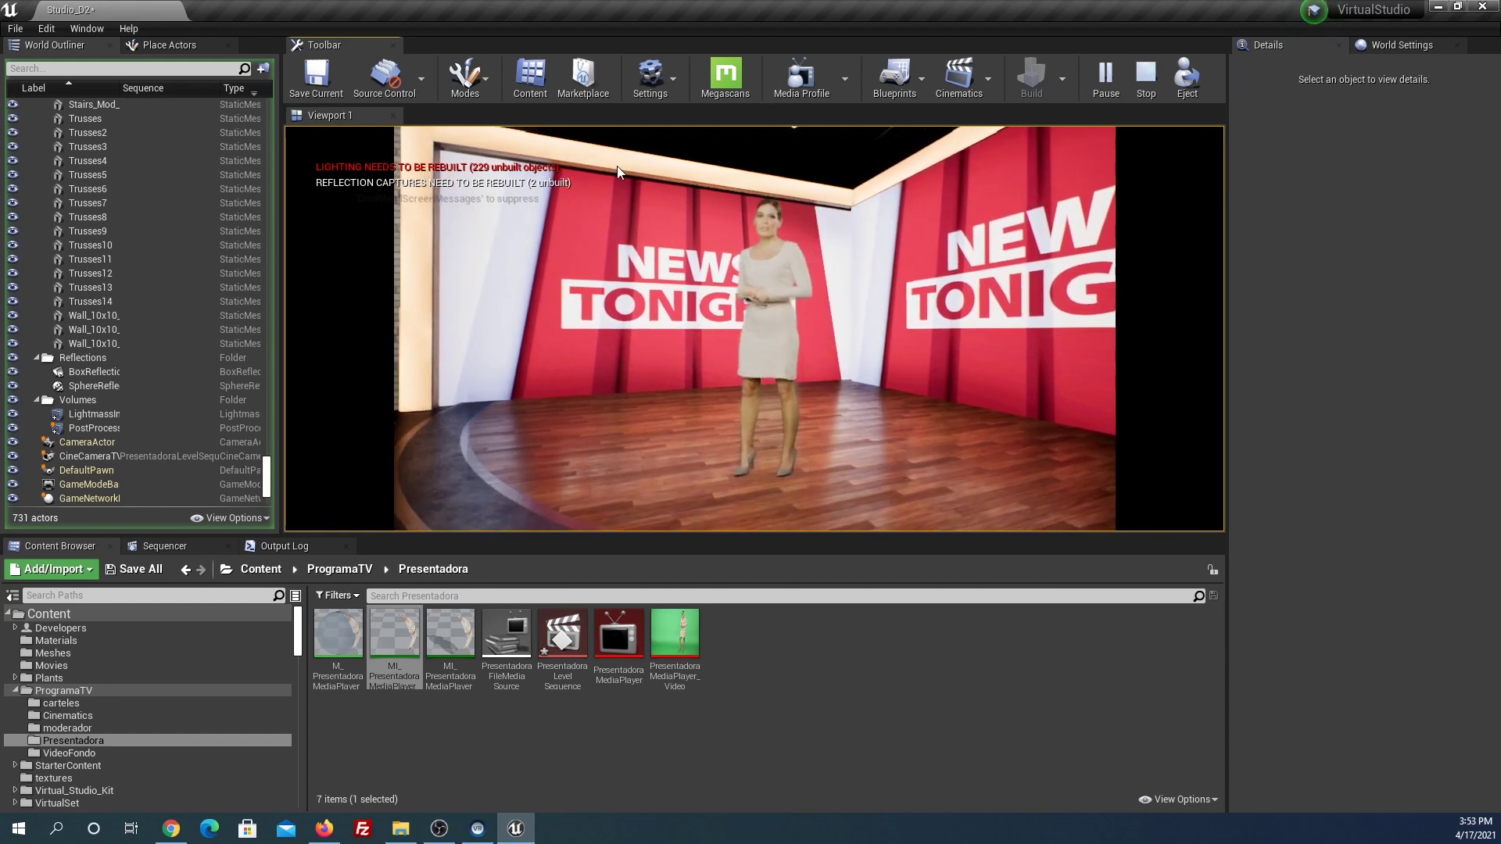
Stop the simulation and open PresentadoraMediaPlayer in an editor docked beside the level
{"action": "left_click", "coordinate": [1145, 86]}
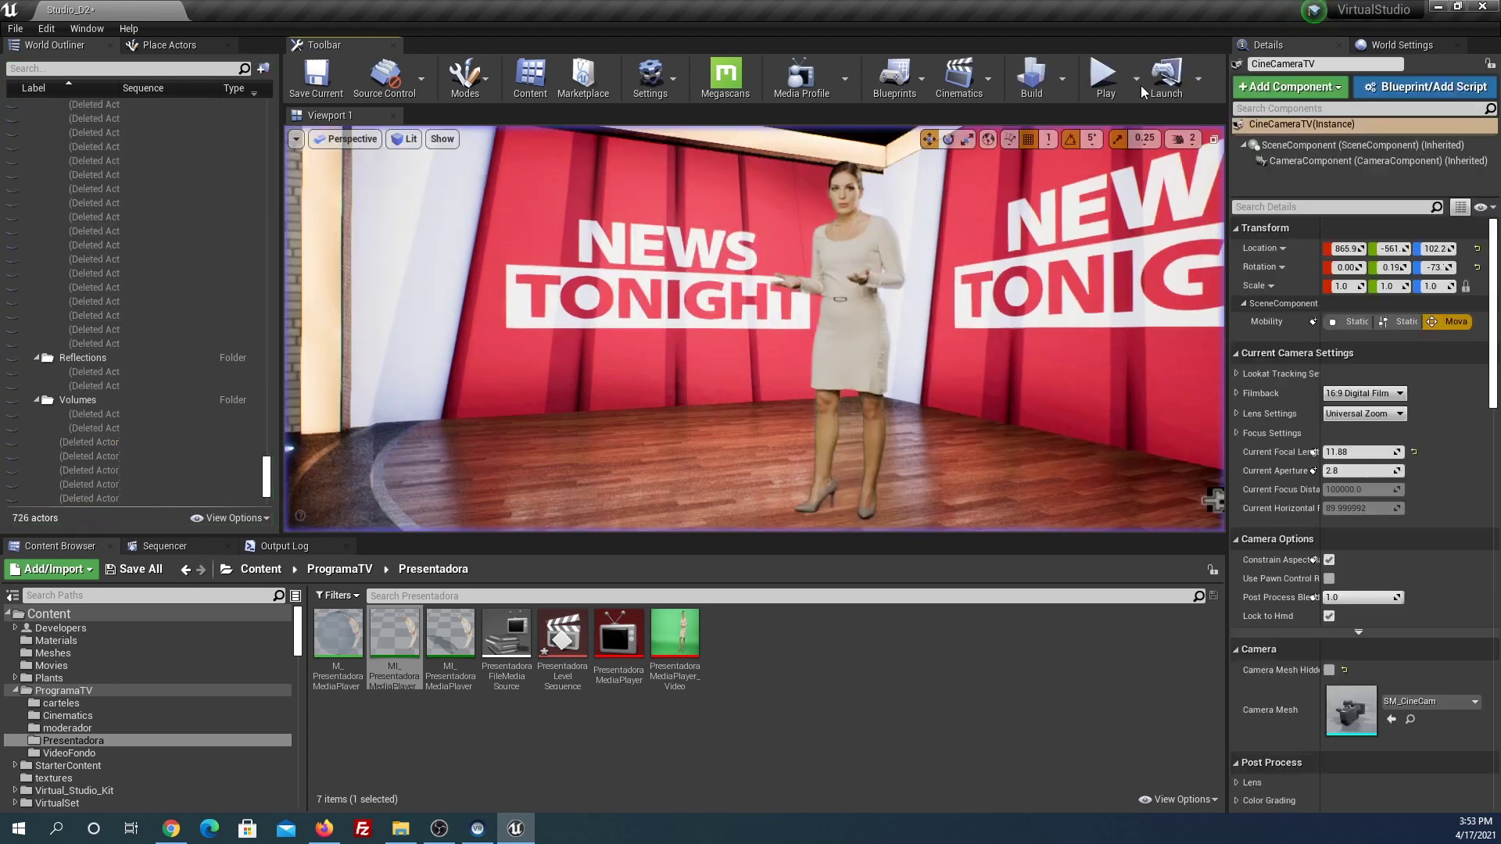
{"action": "left_click", "coordinate": [626, 645]}
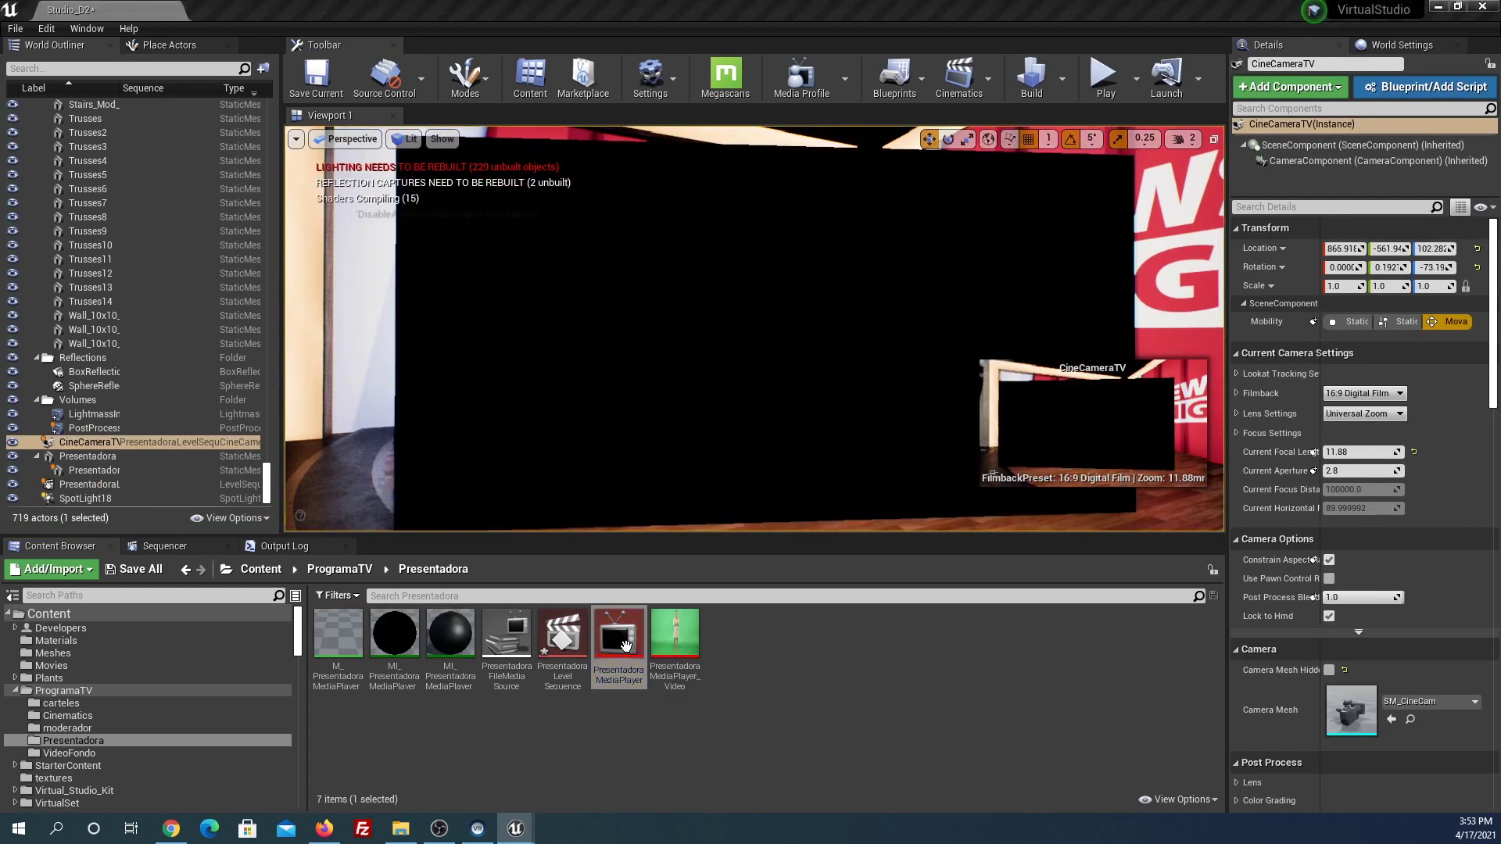
{"action": "double_click", "coordinate": [622, 645]}
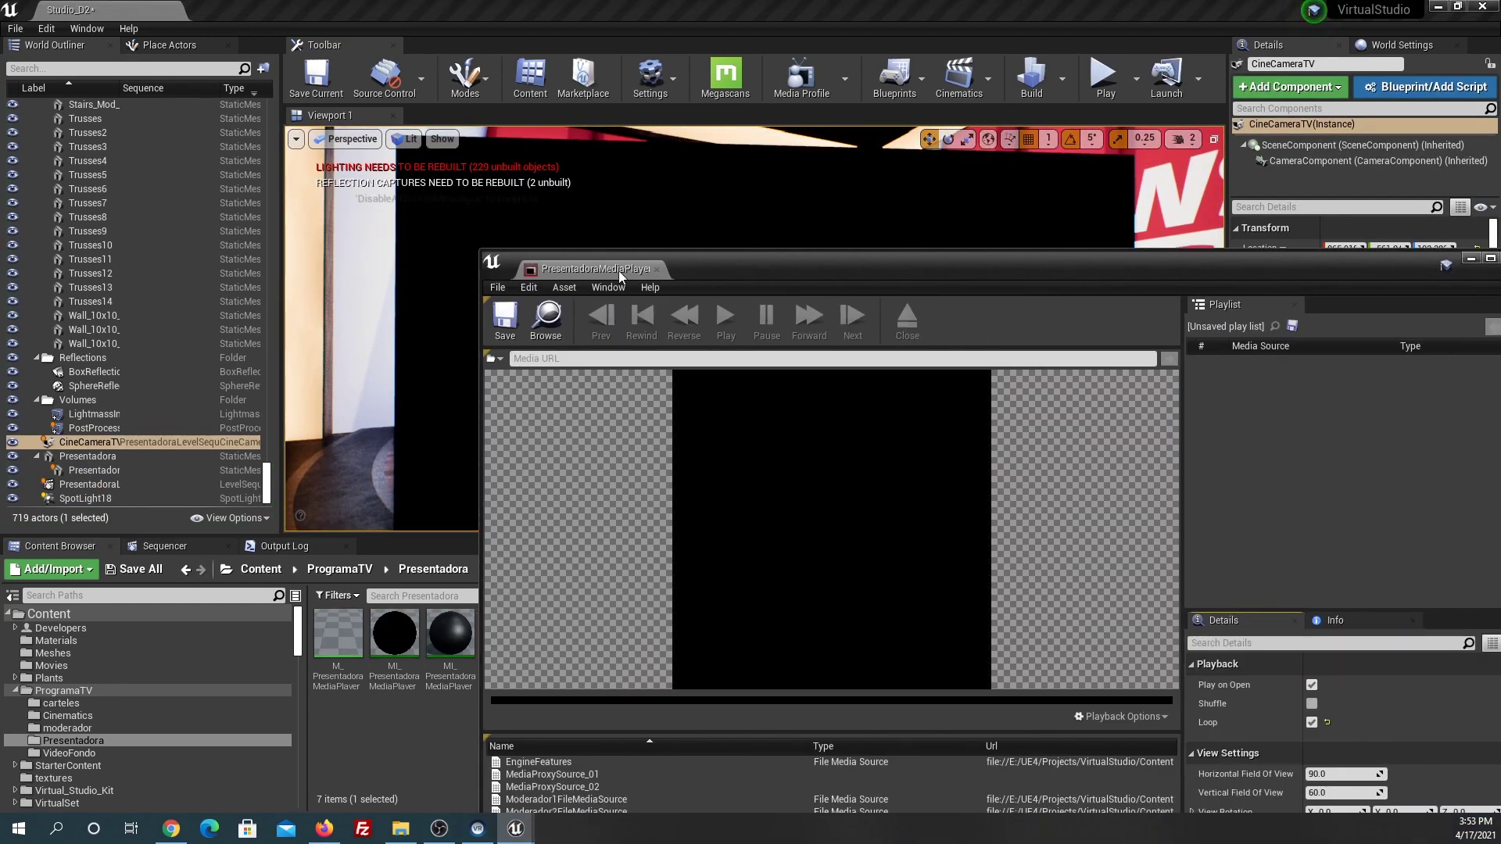
{"action": "left_click_drag", "start_coordinate": [618, 266], "coordinate": [301, 28]}
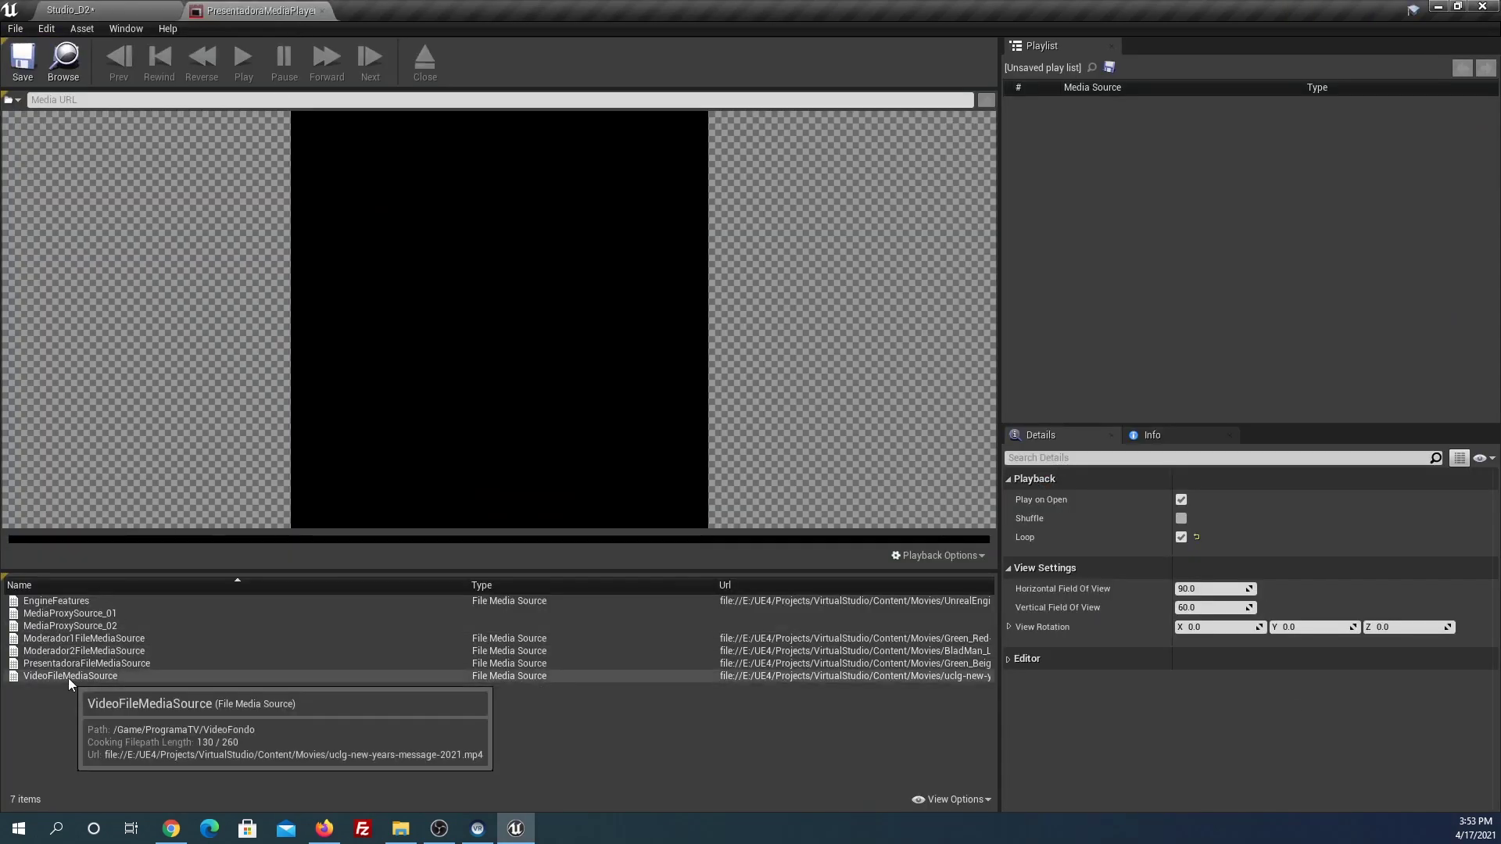
Play PresentadoraFileMediaSource so the presenter video shows, then return to the Studio_D2 level view
{"action": "double_click", "coordinate": [116, 664]}
{"action": "left_click", "coordinate": [71, 10]}
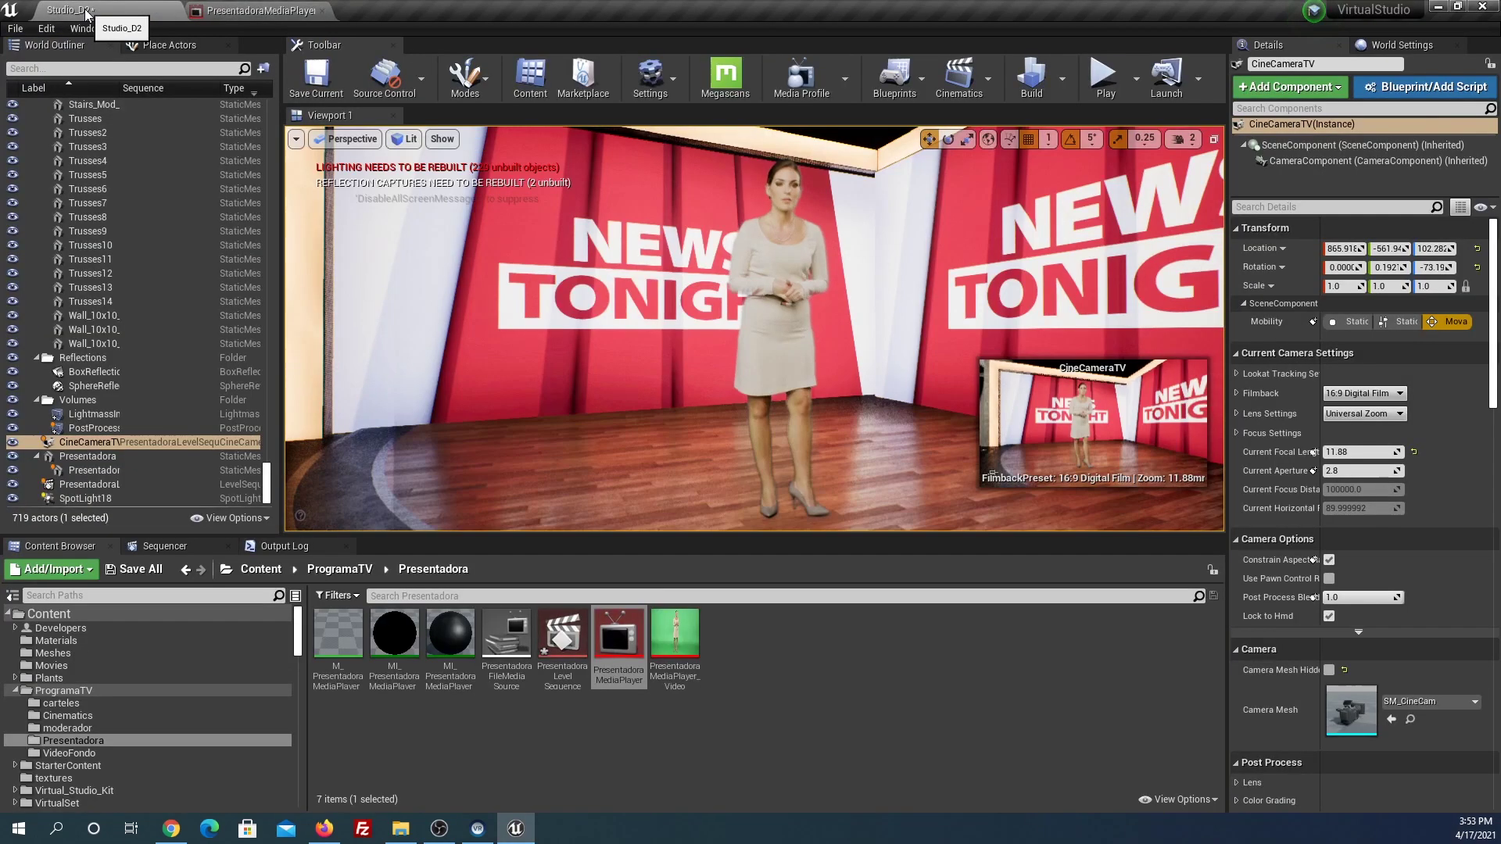
{"action": "mouse_move", "coordinate": [754, 328]}
{"action": "right_mouse_down"}
{"action": "mouse_move", "coordinate": [703, 328]}
{"action": "mouse_move", "coordinate": [731, 321]}
{"action": "right_mouse_up"}
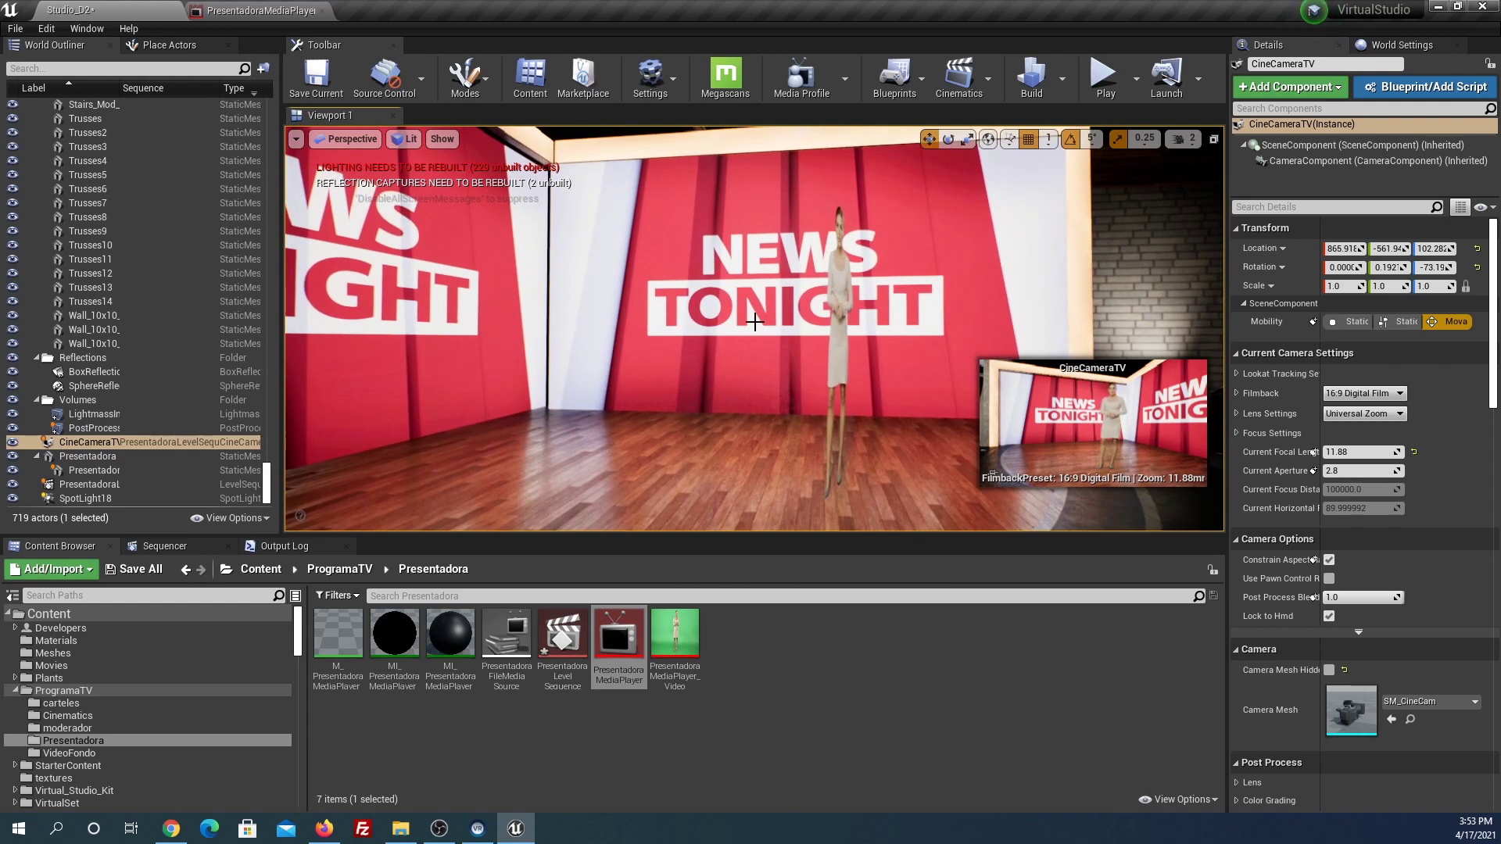
Select the Presentadora plane in the World Outliner and the PresentadoraLevelSequence asset in the Content Browser
{"action": "left_click", "coordinate": [840, 259]}
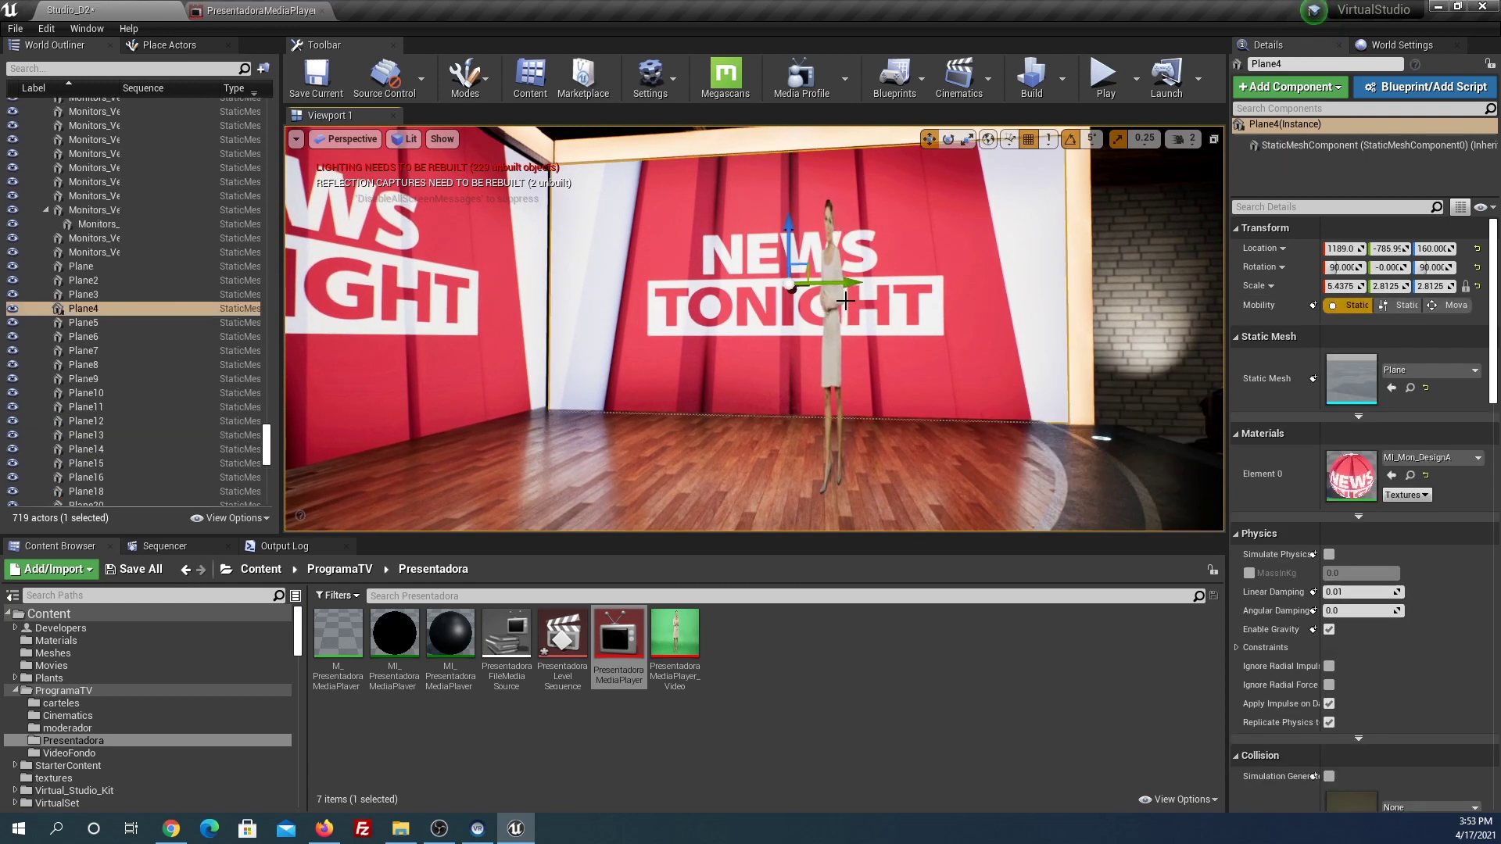
{"action": "left_click", "coordinate": [866, 408]}
{"action": "left_click", "coordinate": [823, 373]}
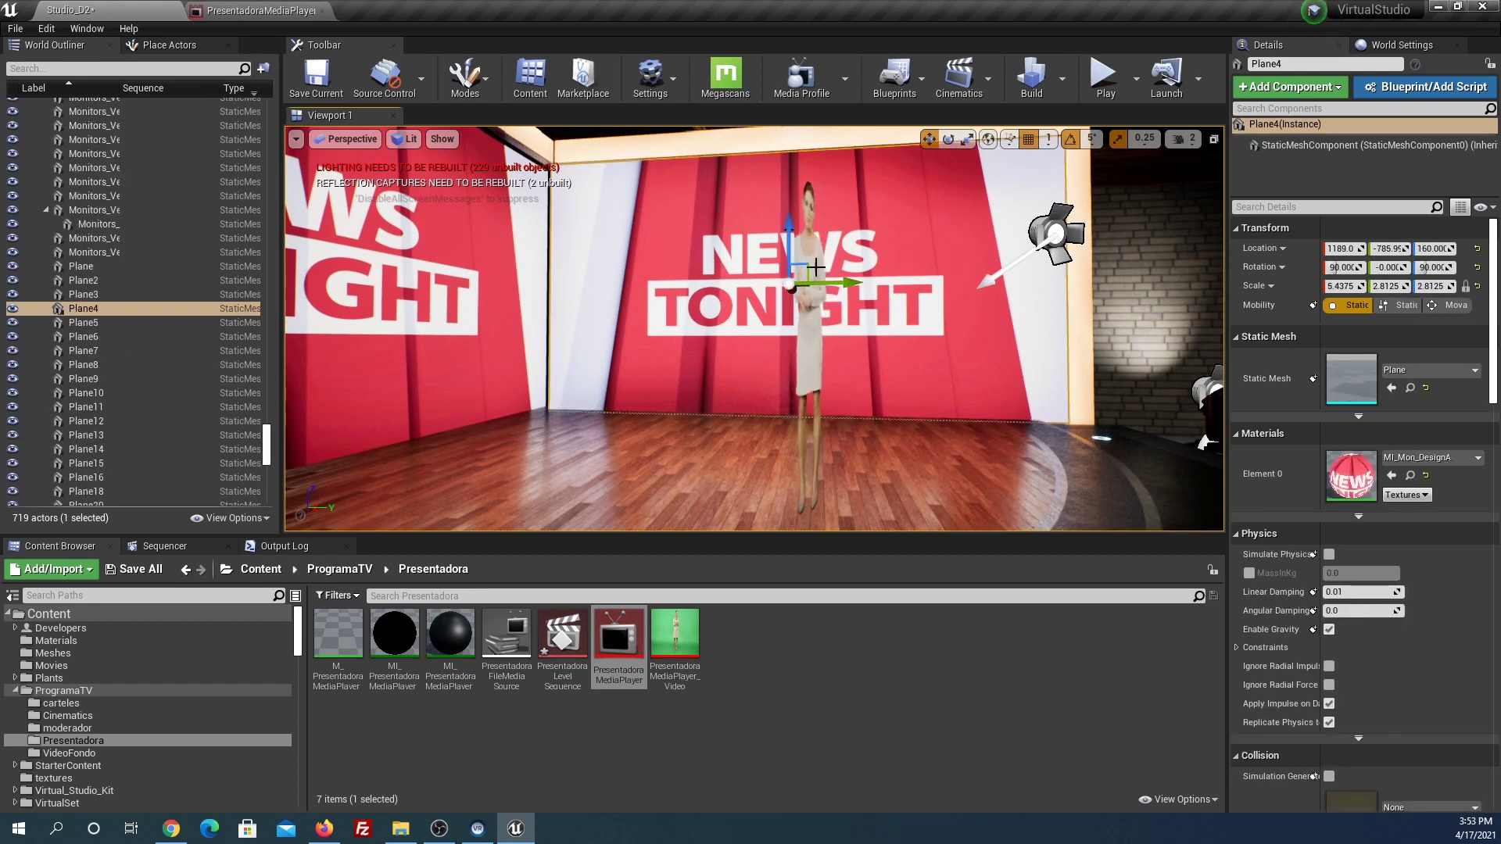
{"action": "scroll", "coordinate": [136, 479], "scroll_direction": "down", "scroll_amount": 10}
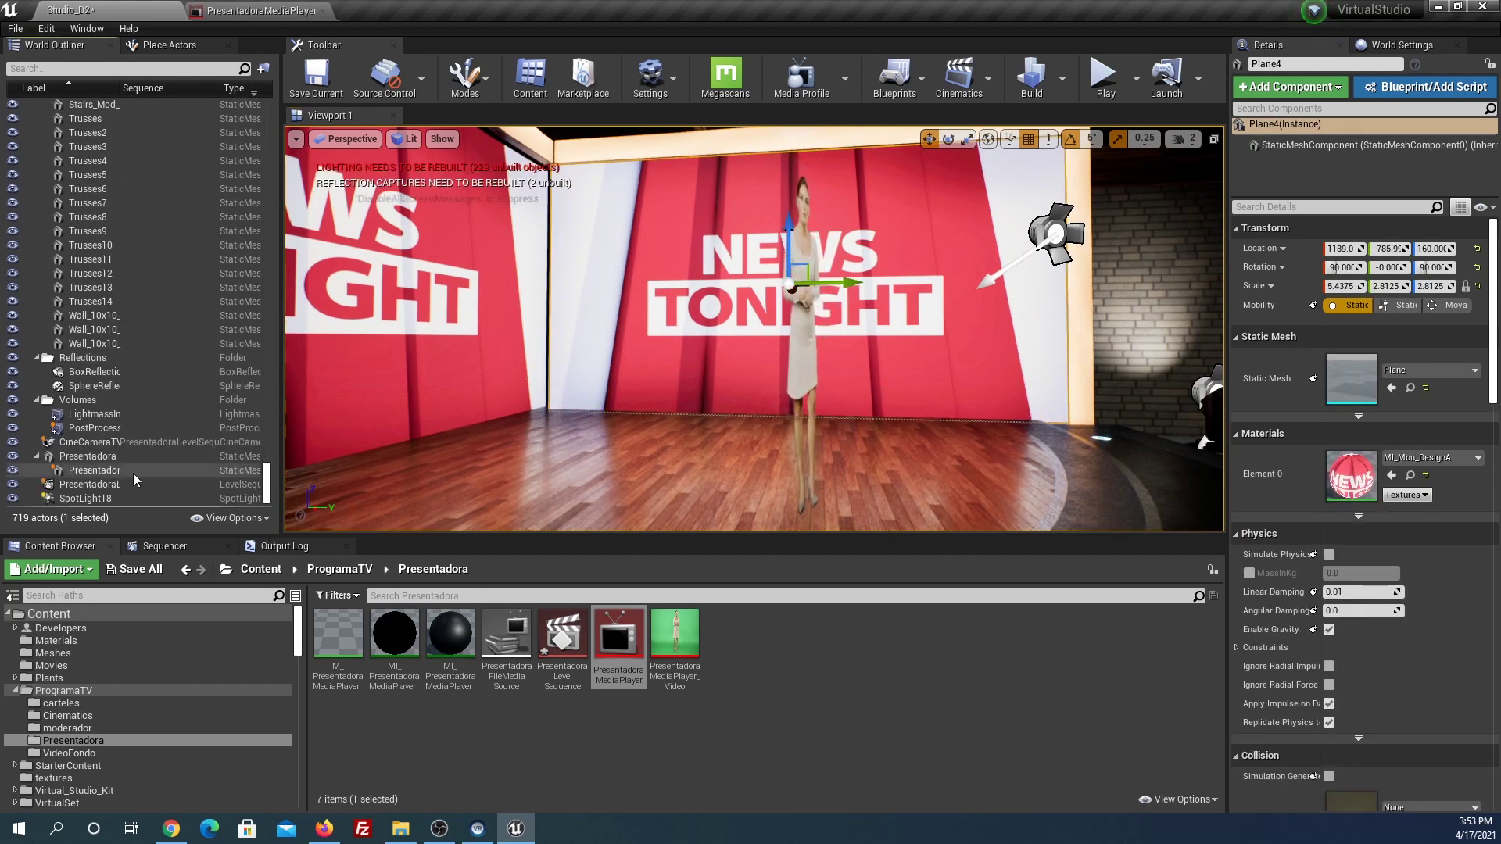
{"action": "left_click", "coordinate": [110, 460]}
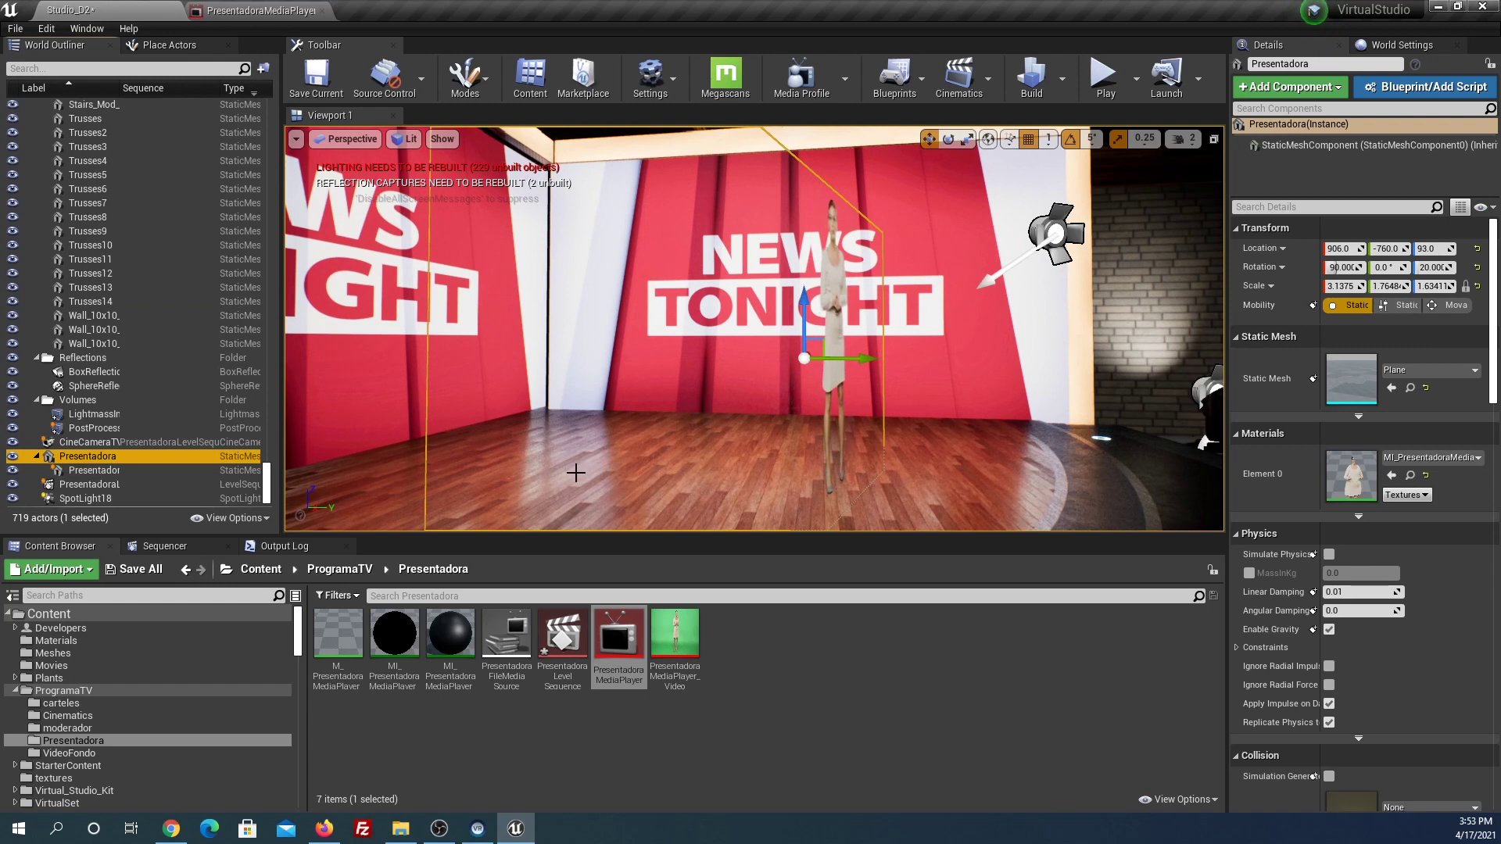
{"action": "left_click", "coordinate": [570, 631]}
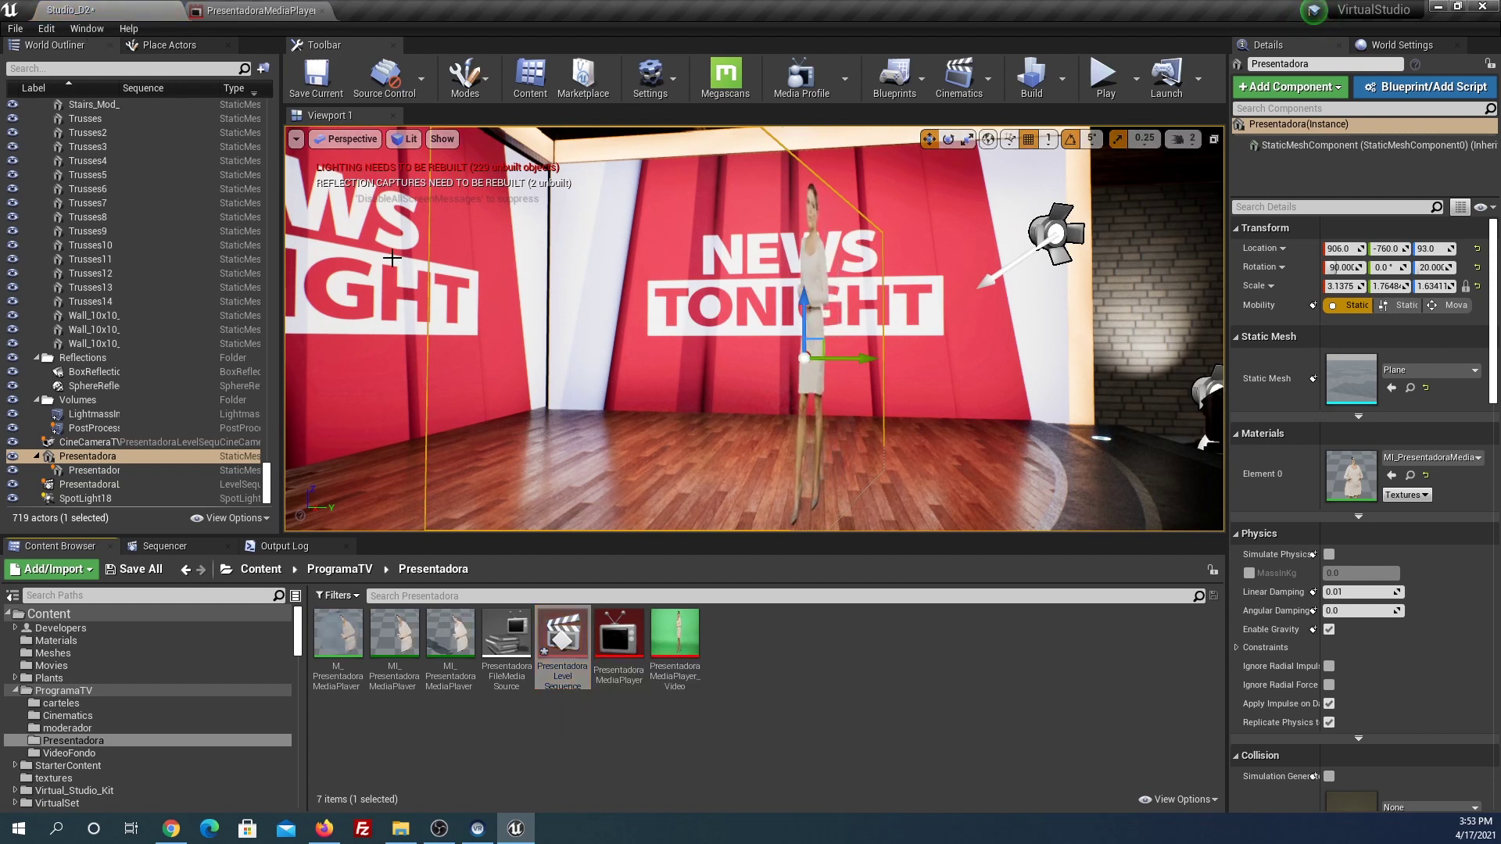
Open the PresentadoraLevelSequence timeline locked to camera cuts and preview the camera move
{"action": "left_click", "coordinate": [194, 545]}
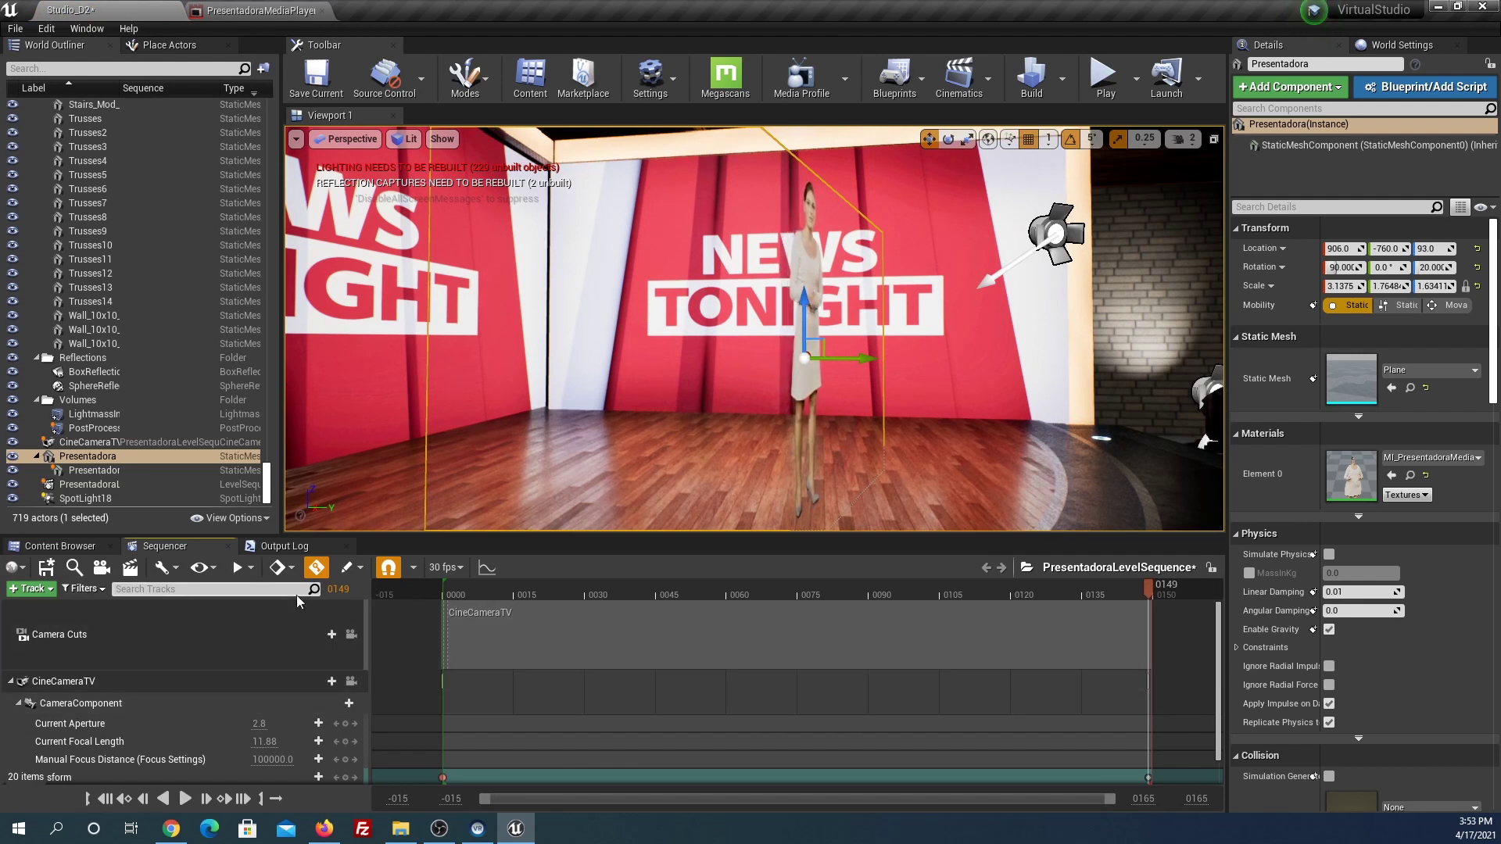
{"action": "left_click", "coordinate": [351, 635]}
{"action": "left_click", "coordinate": [471, 591]}
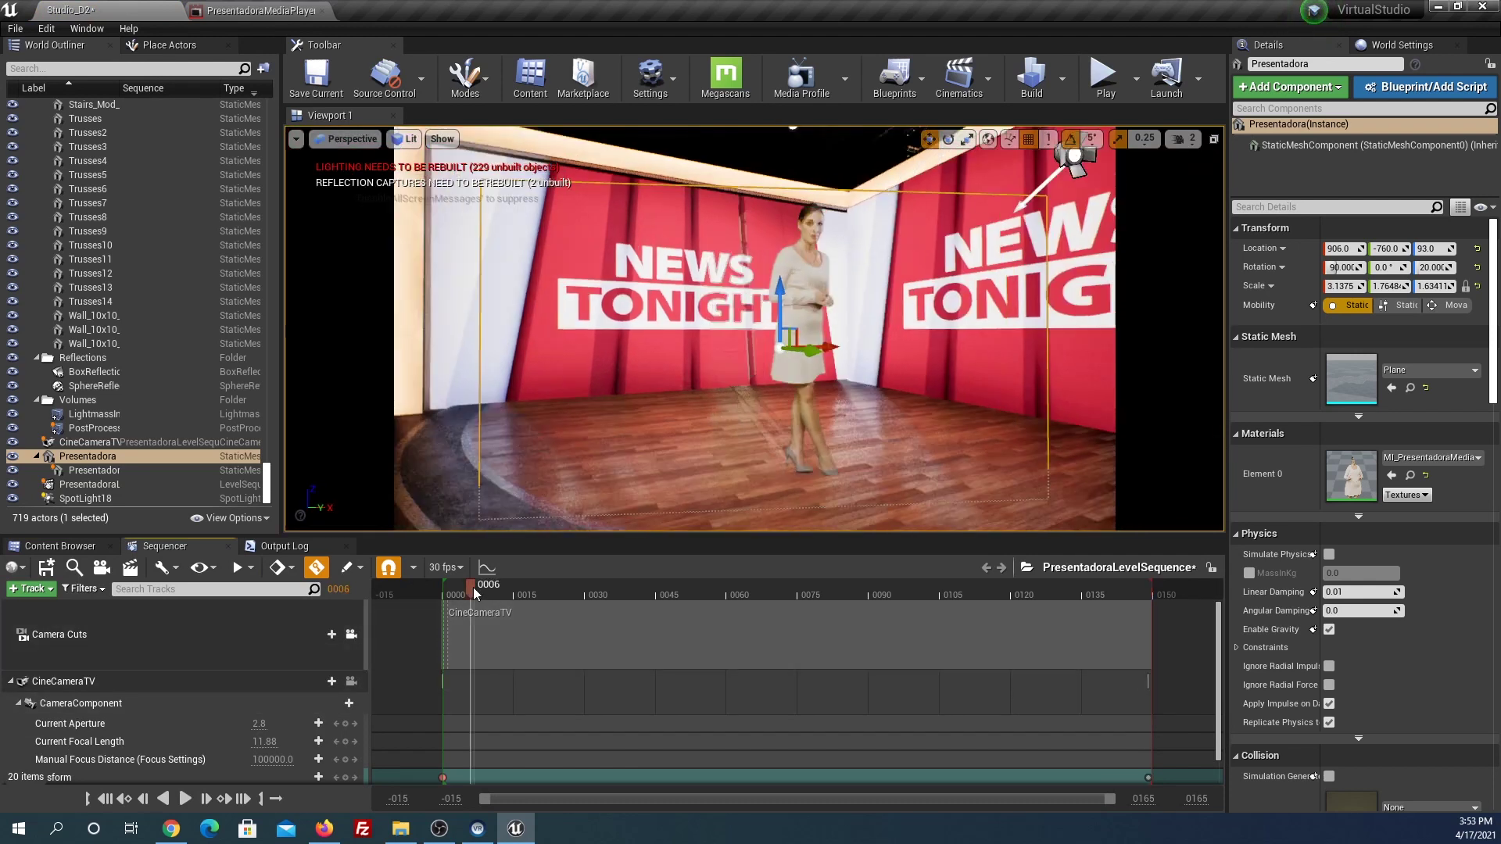
{"action": "mouse_move", "coordinate": [476, 592]}
{"action": "left_mouse_down"}
{"action": "mouse_move", "coordinate": [636, 590]}
{"action": "mouse_move", "coordinate": [545, 586]}
{"action": "mouse_move", "coordinate": [487, 563]}
{"action": "left_mouse_up"}
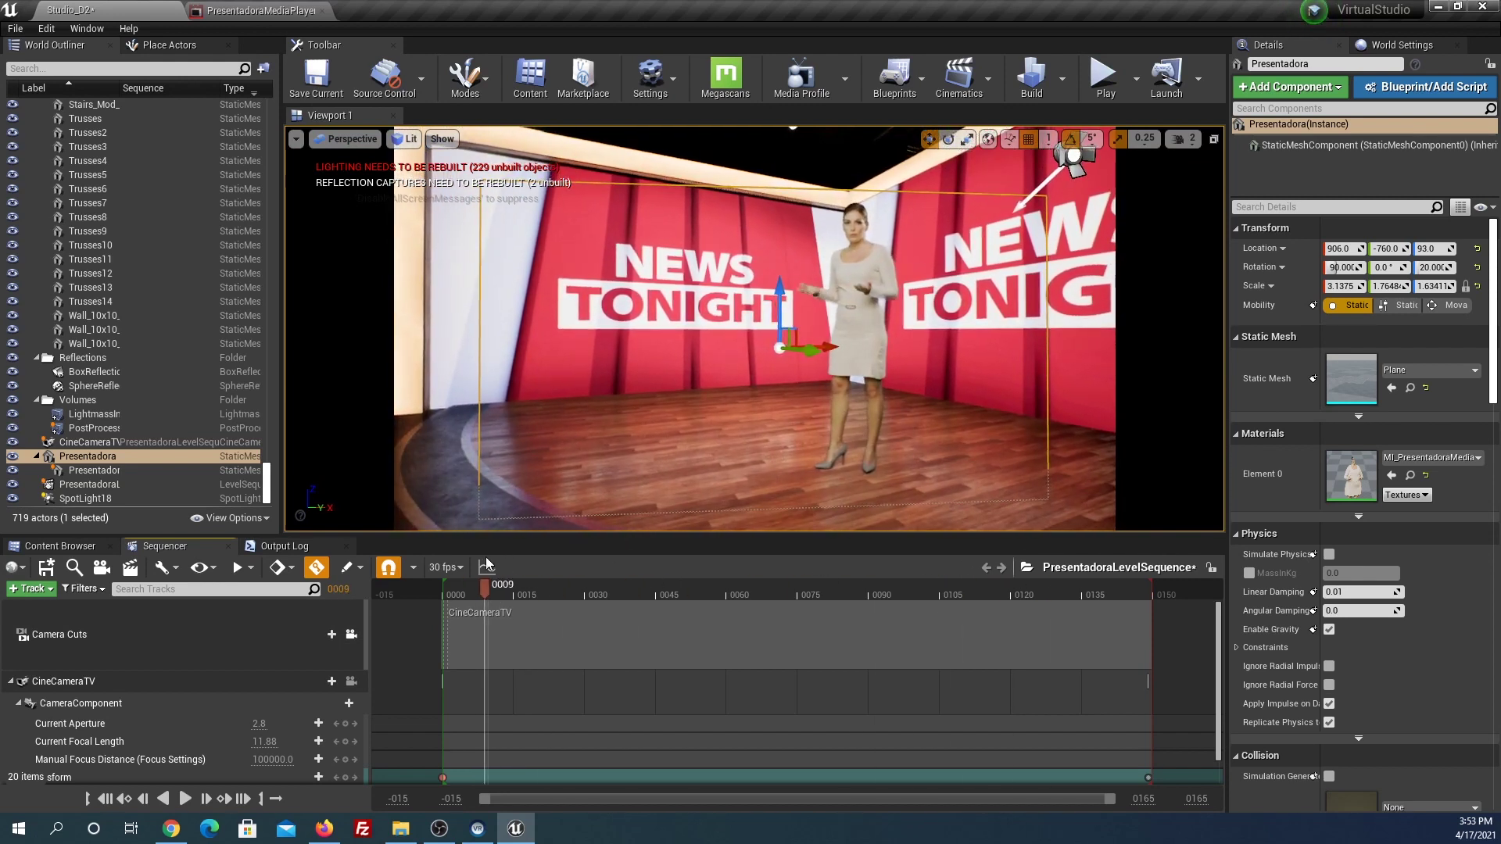
{"action": "left_click", "coordinate": [126, 799]}
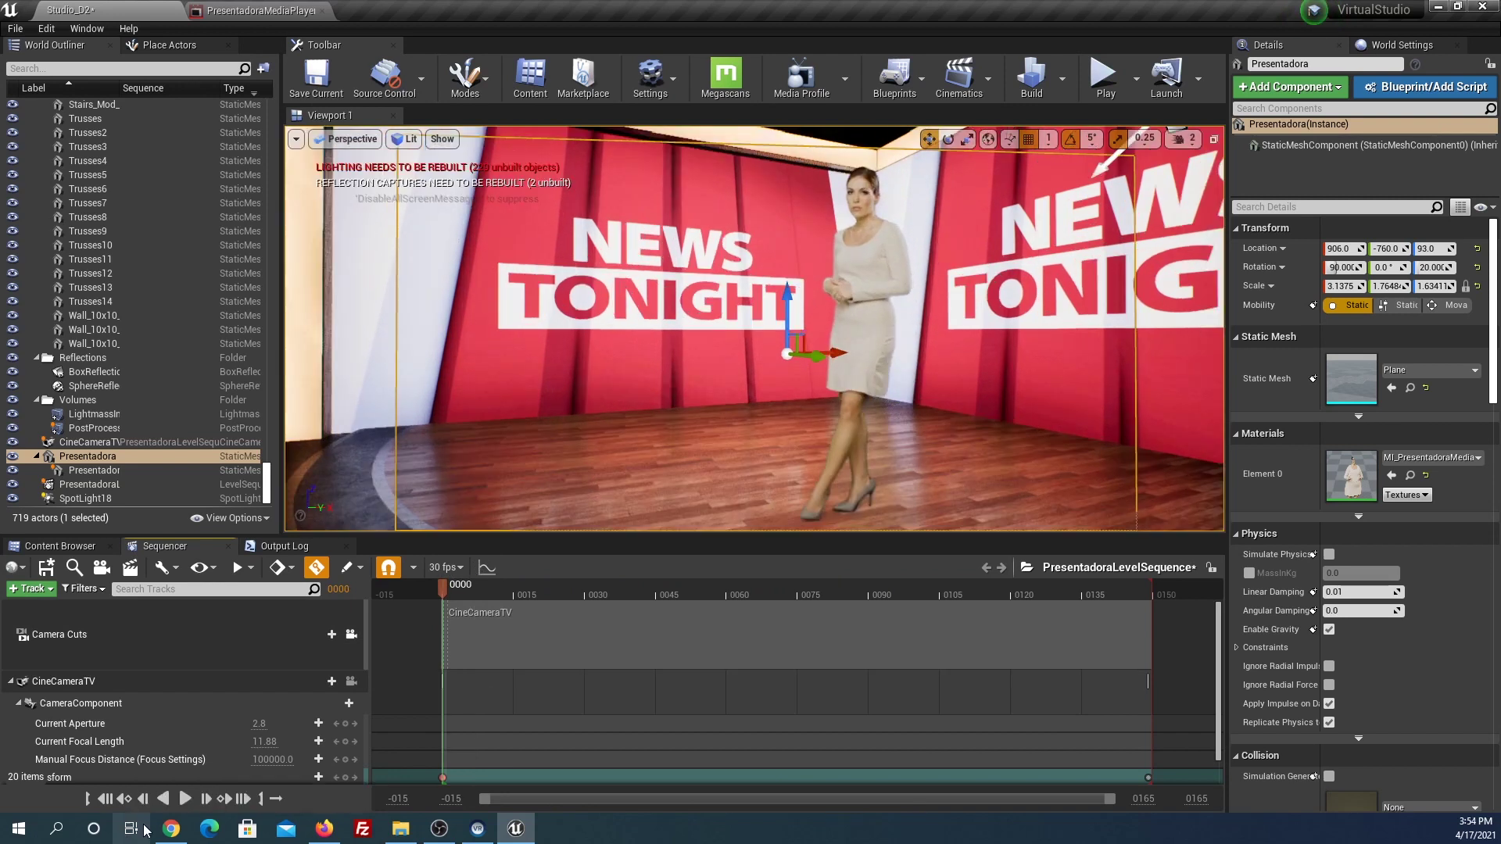
Pilot CineCameraTV to reframe the shot at frames 0 and 149, then save the sequence
{"action": "left_click", "coordinate": [351, 681]}
{"action": "left_click_drag", "start_coordinate": [751, 328], "coordinate": [721, 291]}
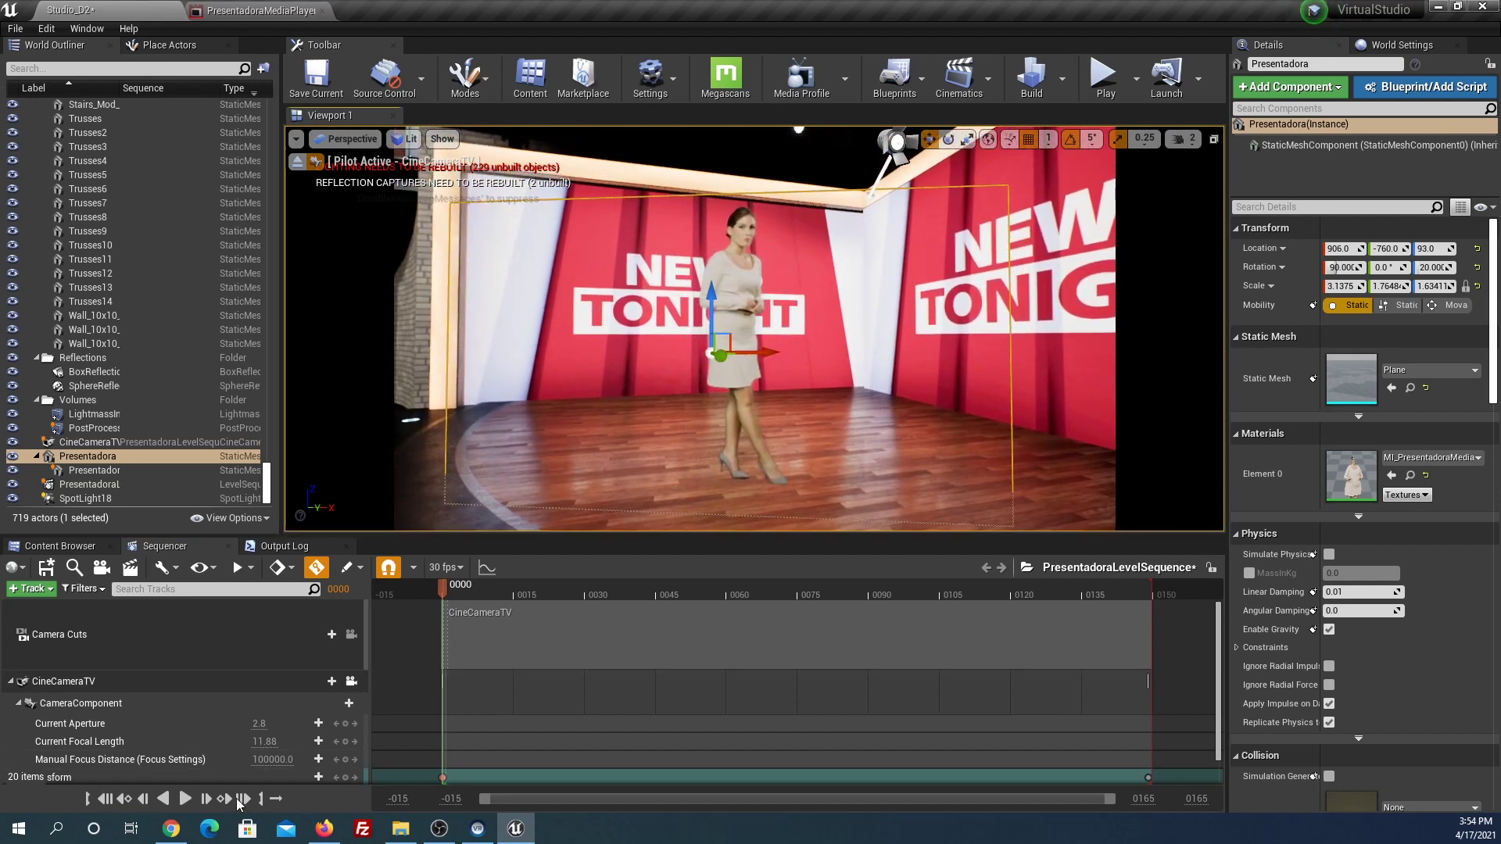
{"action": "left_click", "coordinate": [227, 799]}
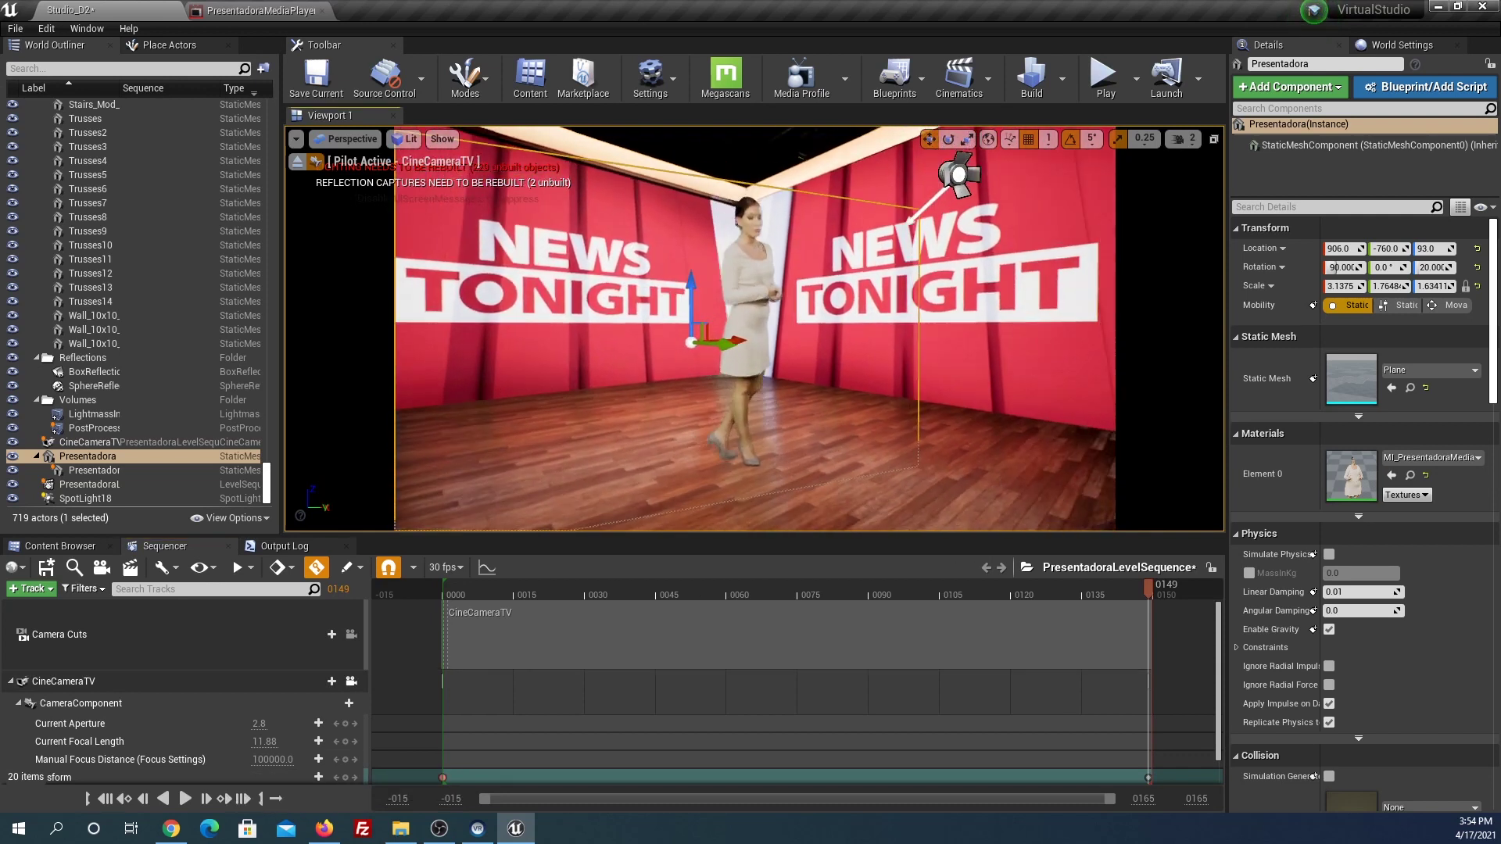
{"action": "left_click_drag", "start_coordinate": [775, 429], "coordinate": [775, 429]}
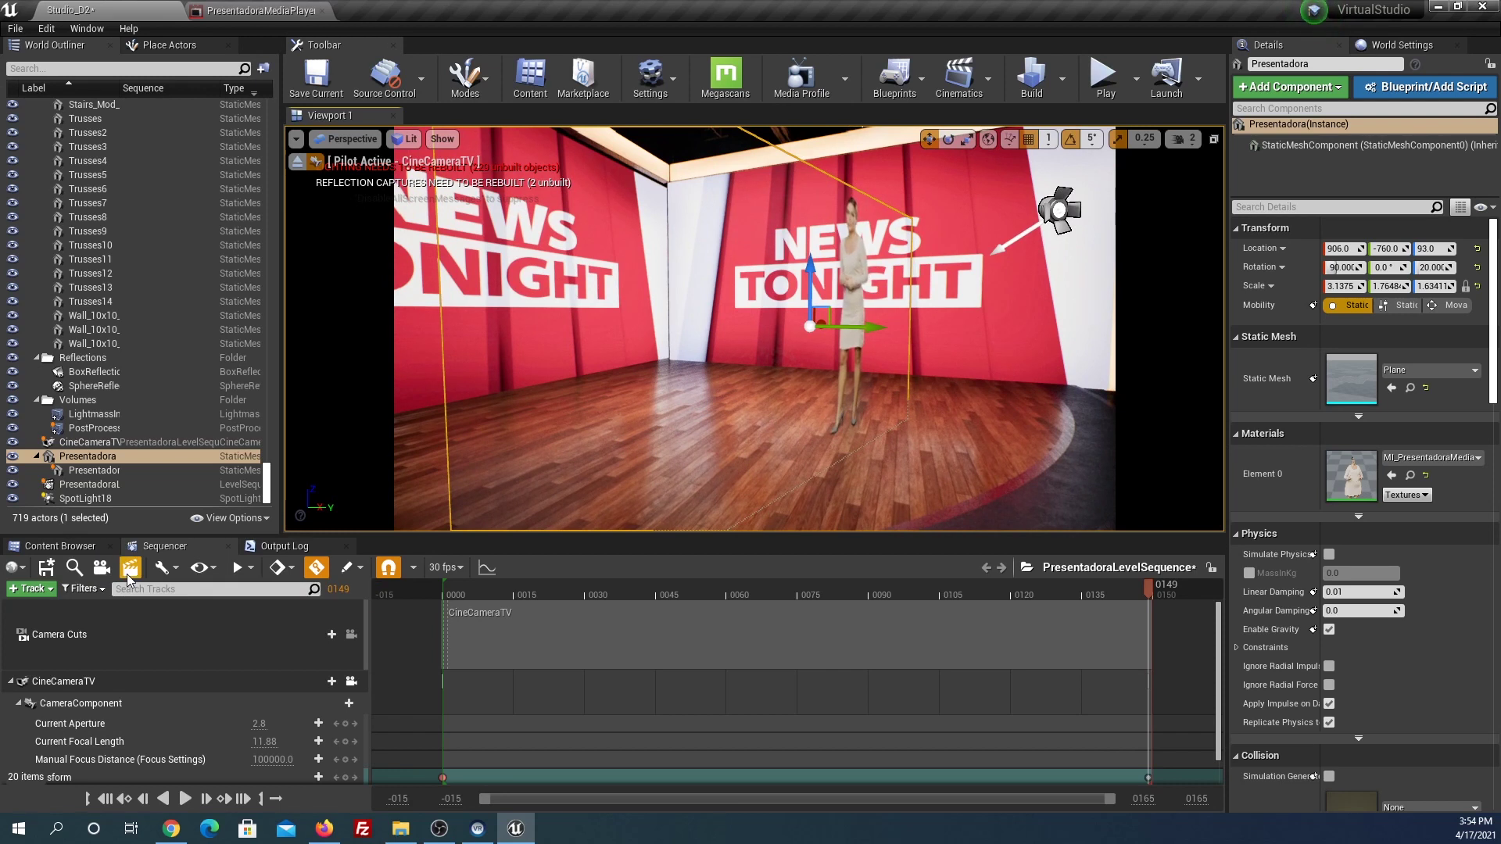
{"action": "left_click", "coordinate": [52, 563]}
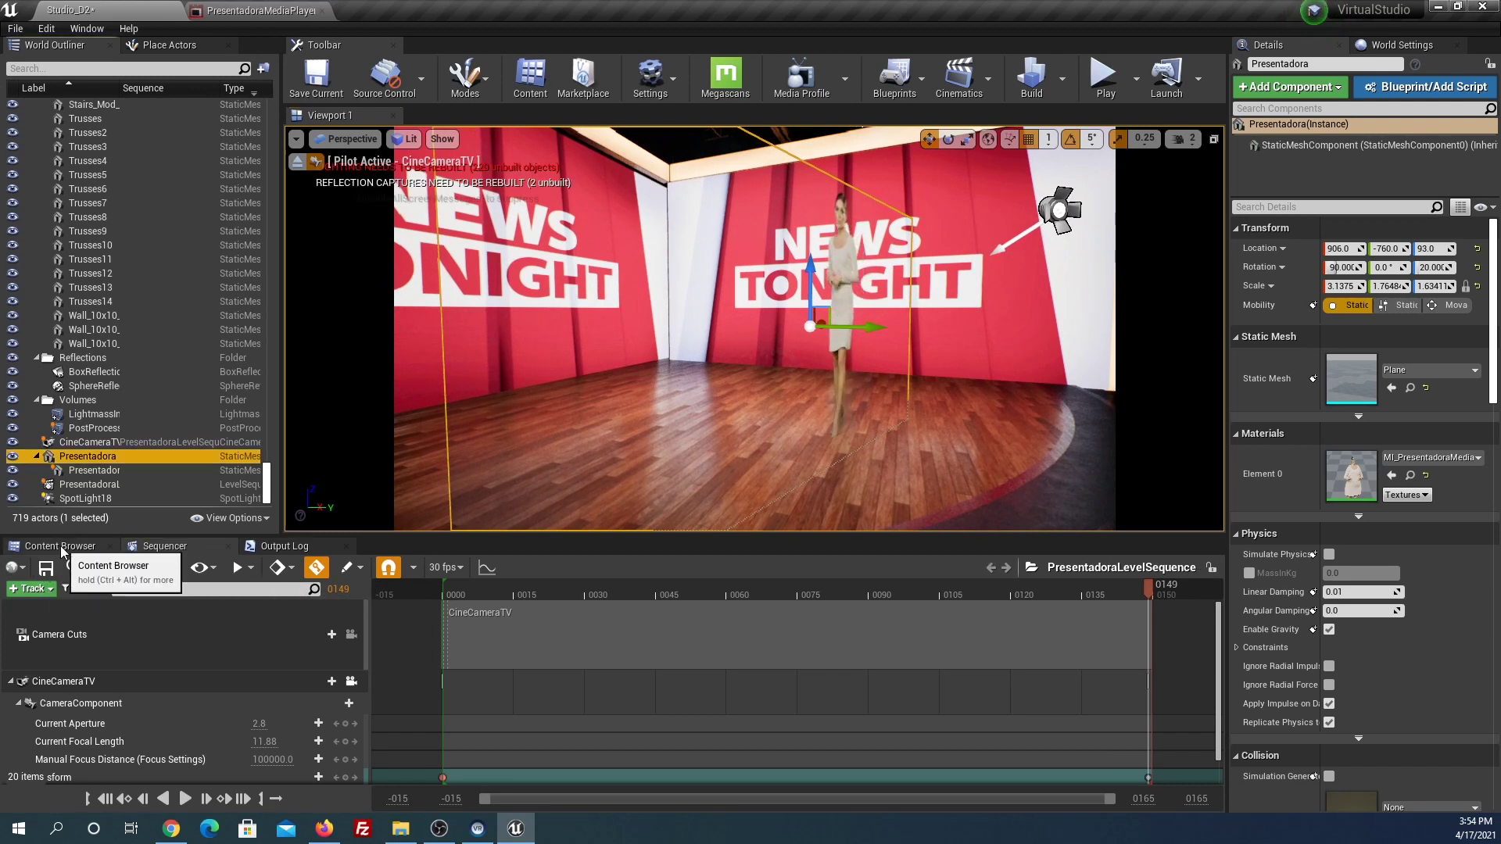
Run a Play test of the level through the CineCameraTV shot and stop it
{"action": "left_click", "coordinate": [62, 551]}
{"action": "left_click", "coordinate": [1110, 83]}
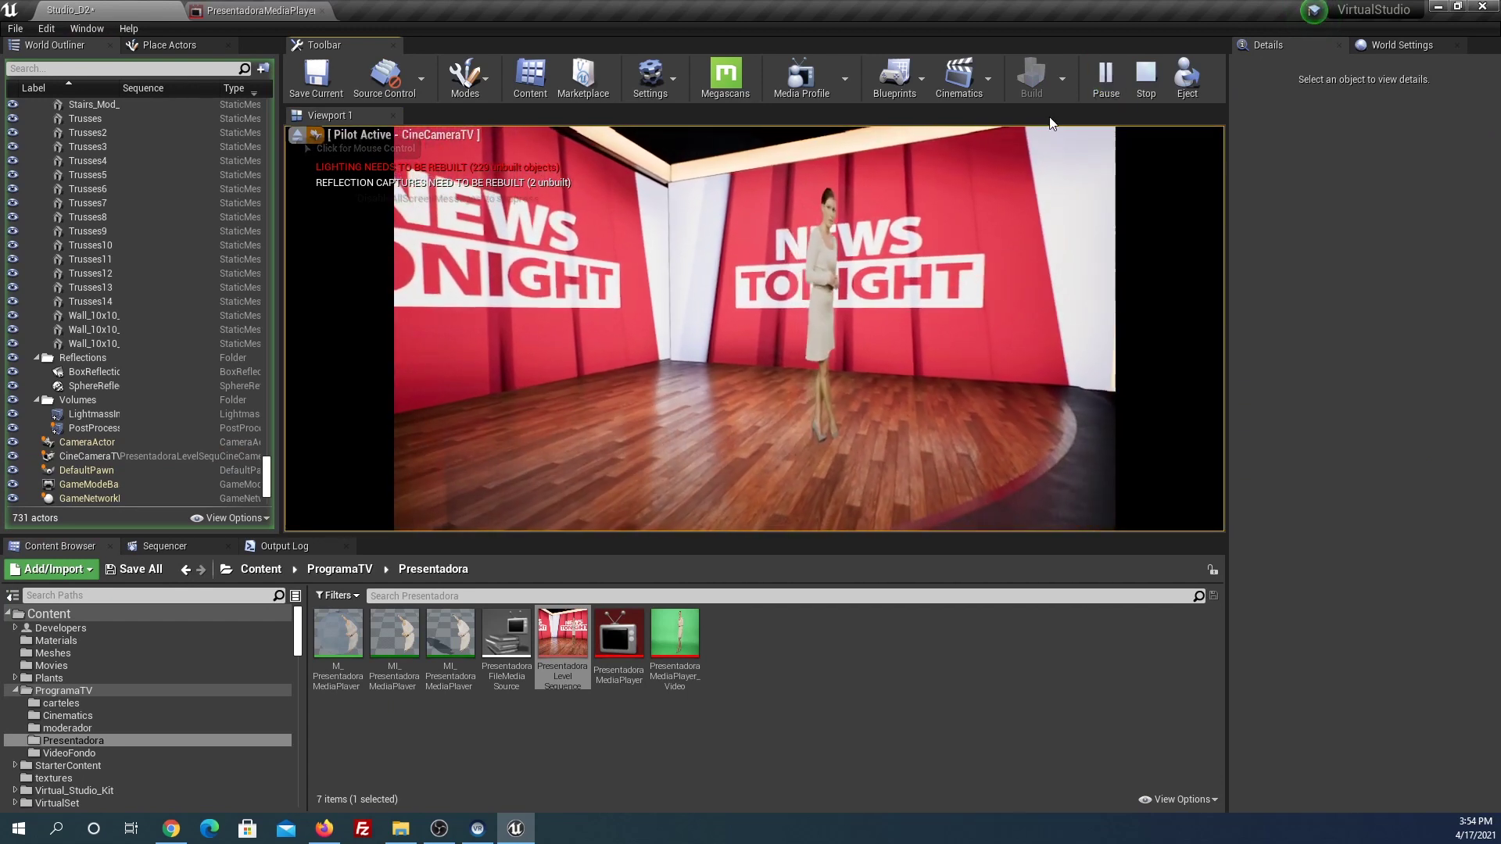
{"action": "left_click", "coordinate": [1146, 76]}
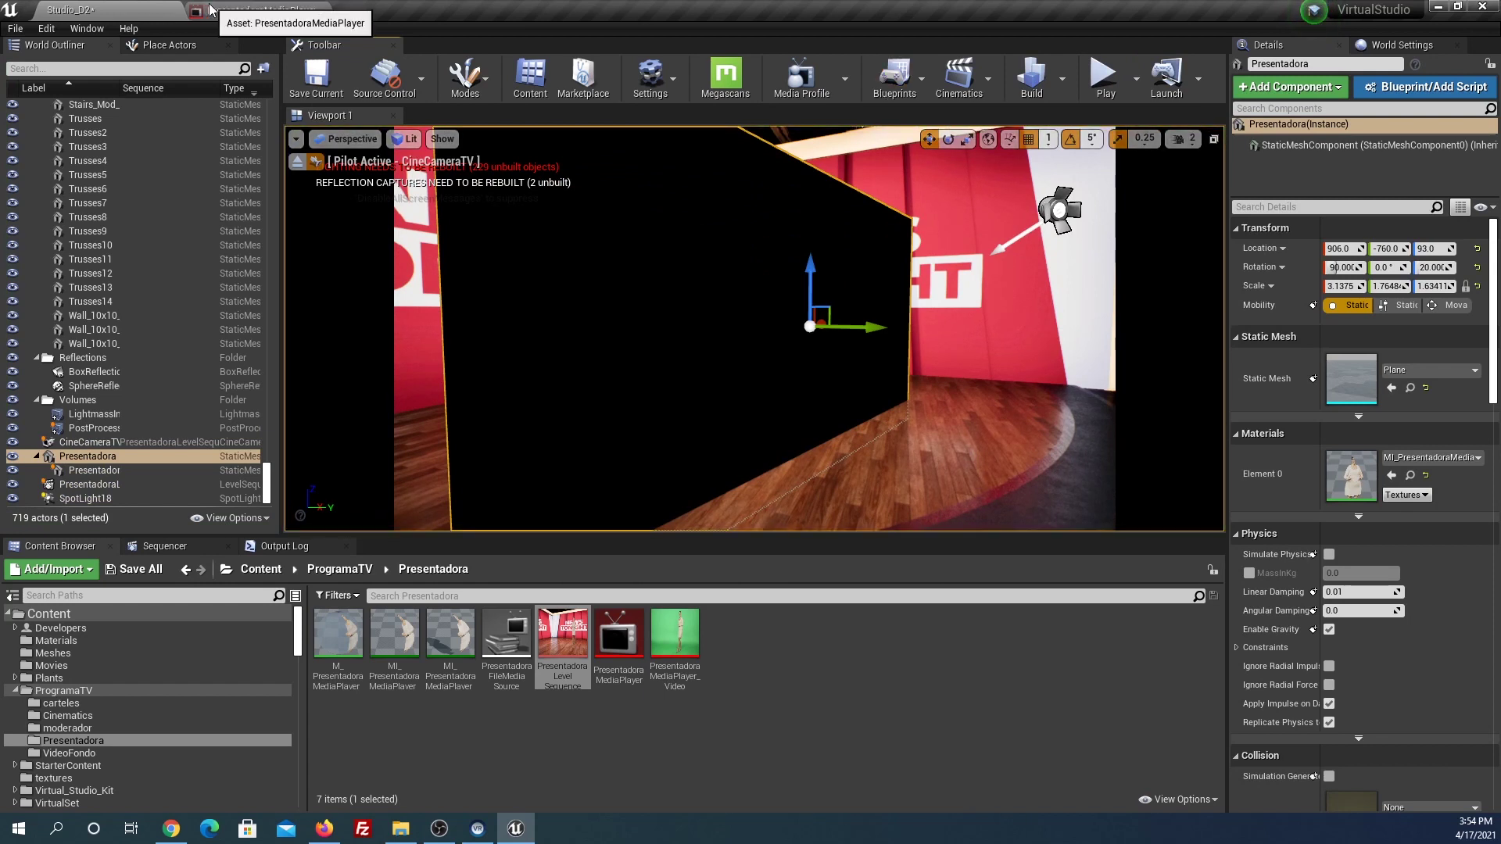
{"action": "left_click", "coordinate": [895, 76]}
Open the Studio_D2 Level Blueprint and move the disabled Event Tick node lower beneath BeginPlay
{"action": "mouse_move", "coordinate": [910, 264]}
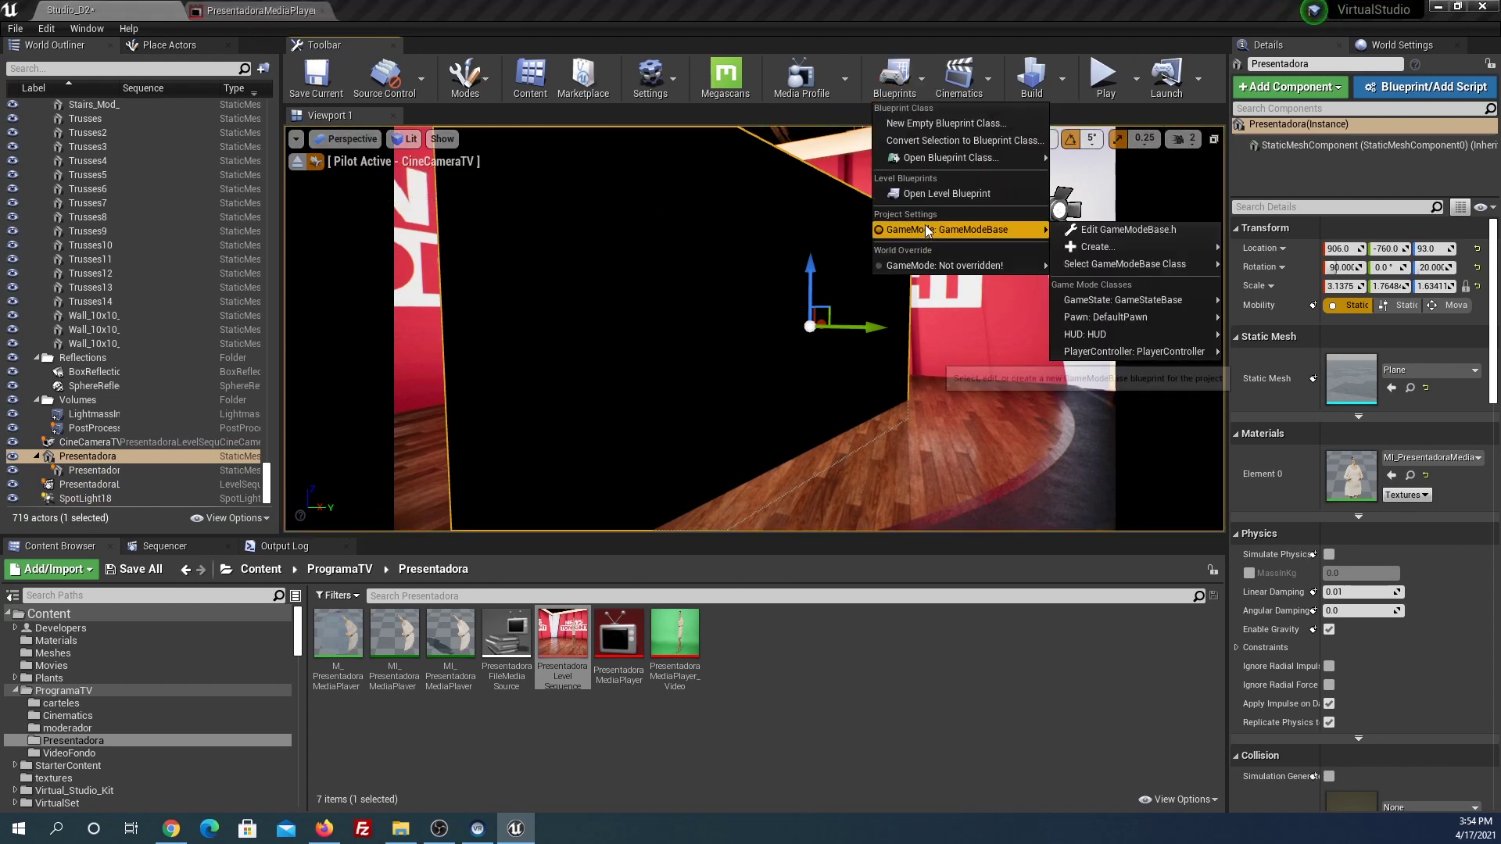
{"action": "left_click", "coordinate": [923, 195]}
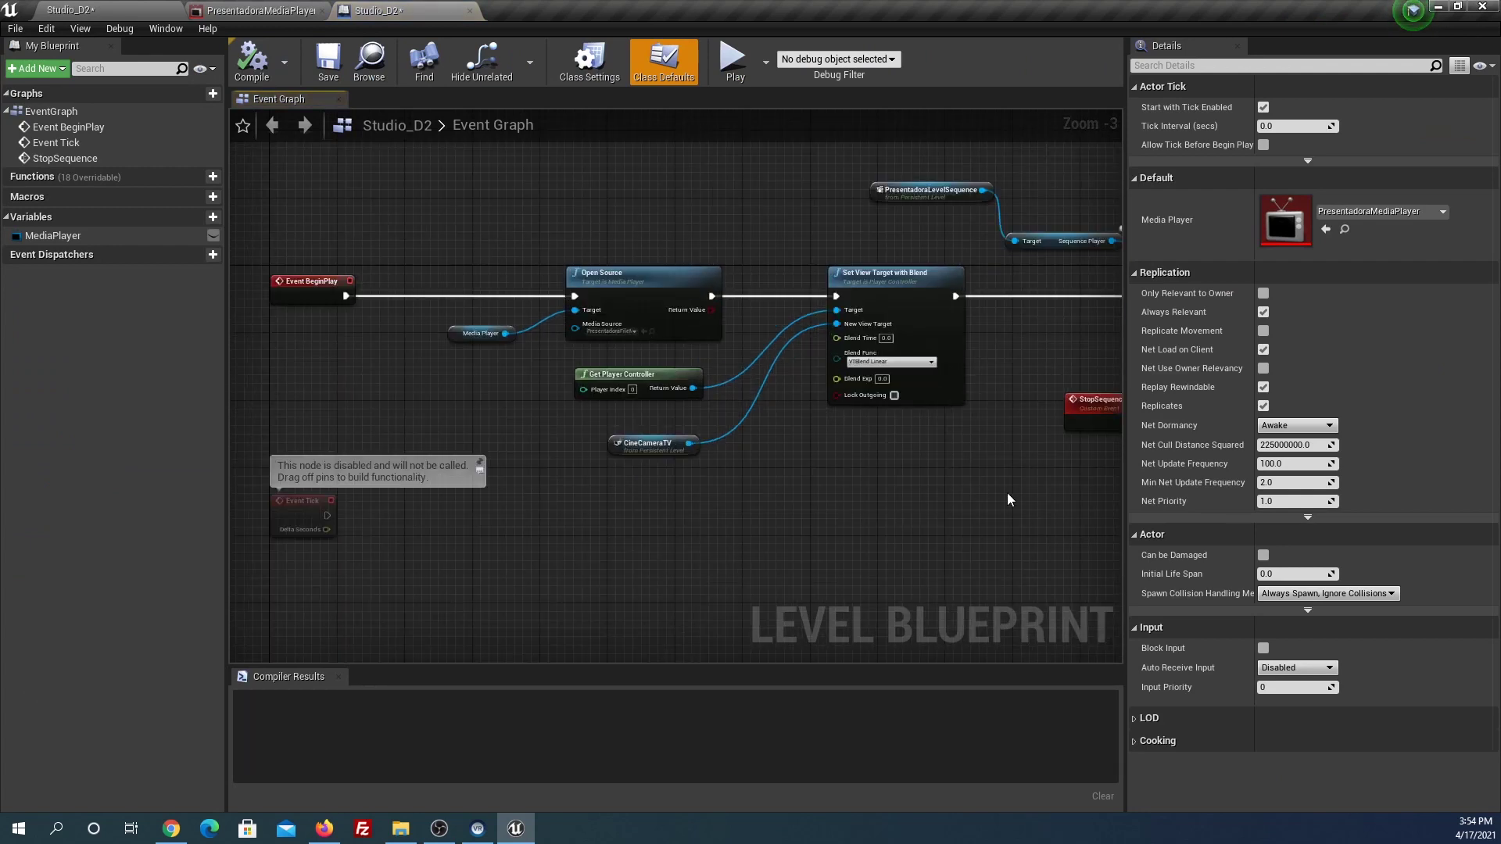
{"action": "right_click_drag", "start_coordinate": [1007, 493], "coordinate": [754, 528]}
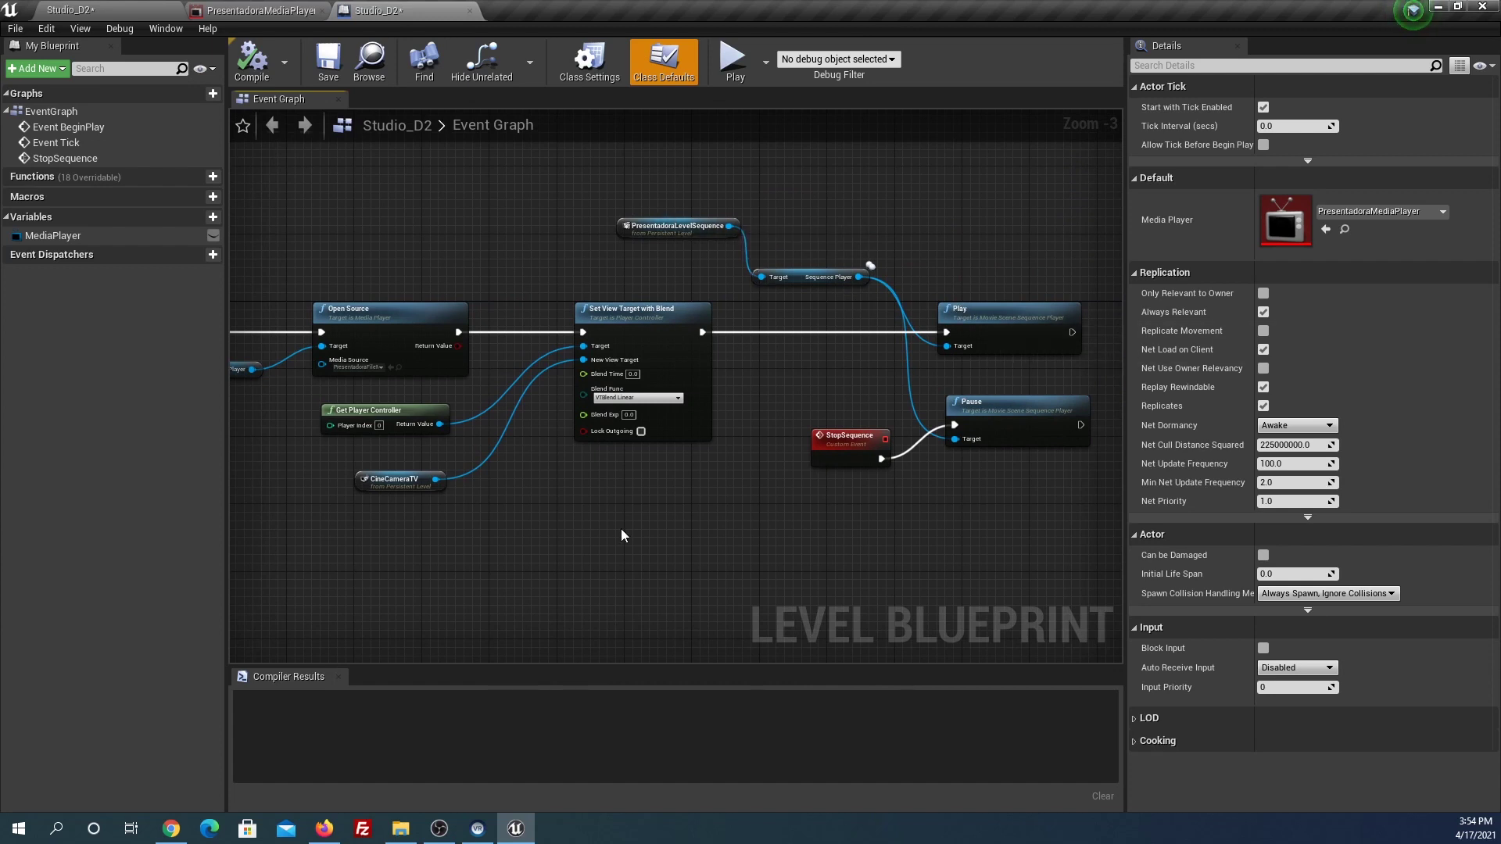
{"action": "right_click_drag", "start_coordinate": [621, 529], "coordinate": [1027, 372]}
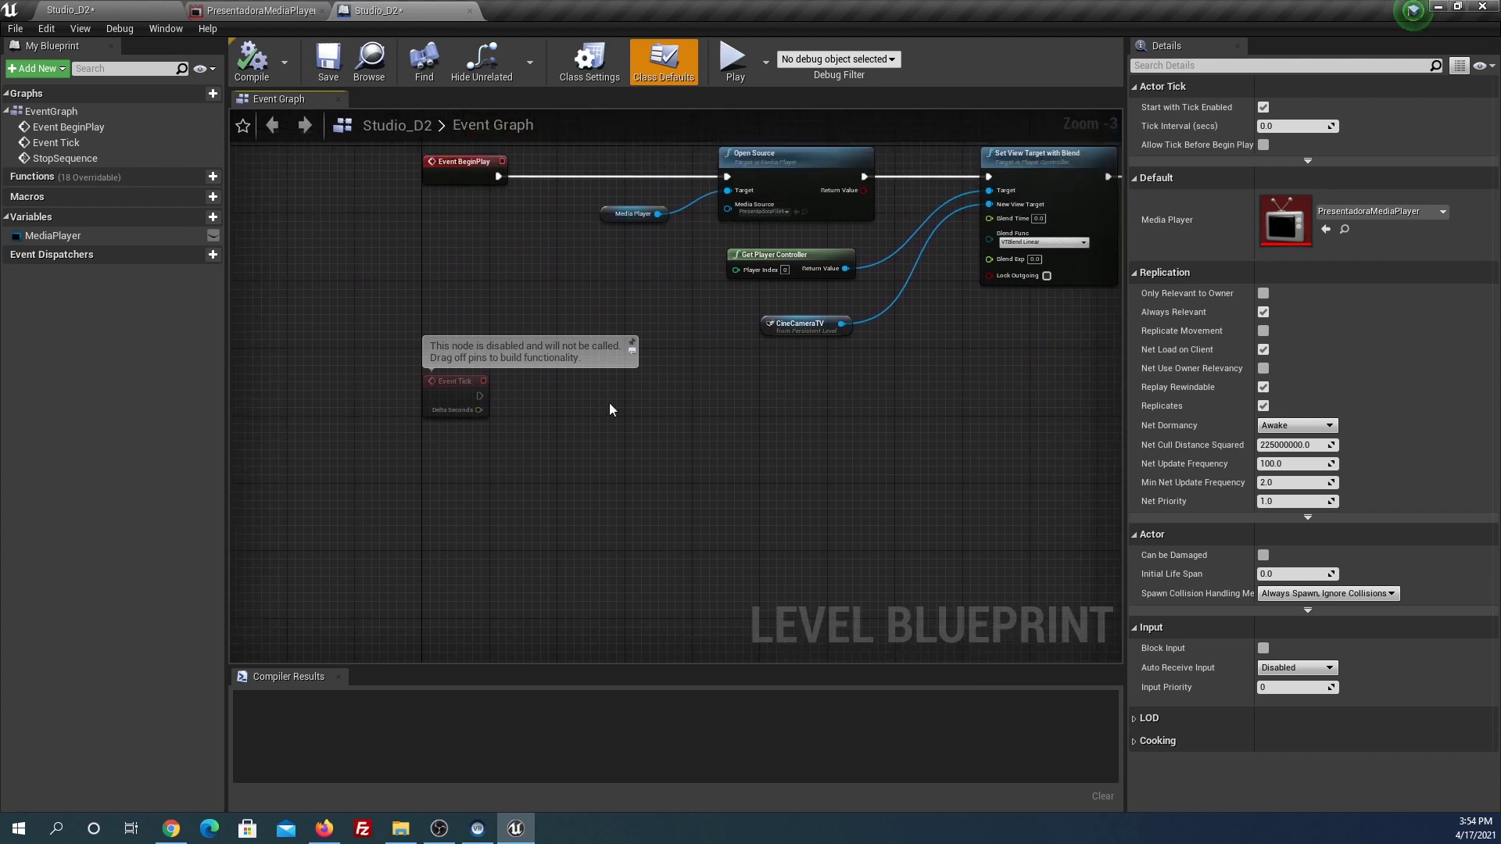
{"action": "left_click_drag", "start_coordinate": [489, 375], "coordinate": [571, 425]}
{"action": "left_click_drag", "start_coordinate": [463, 382], "coordinate": [461, 458]}
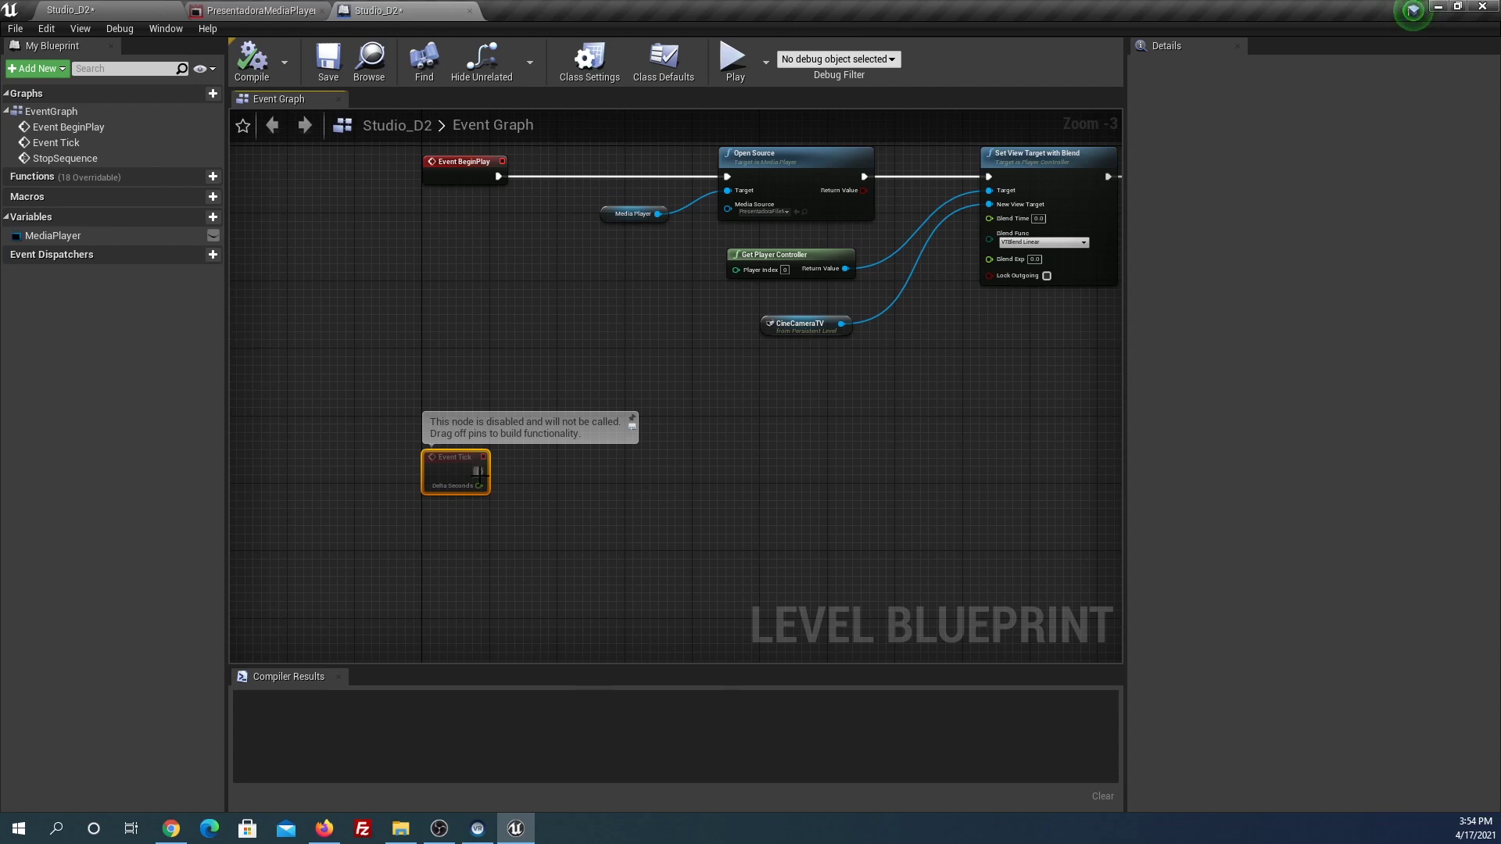
Search 'find look' to place a Find Look at Rotation node below Event Tick, then return to Studio_D2
{"action": "right_click_drag", "start_coordinate": [597, 507], "coordinate": [545, 418]}
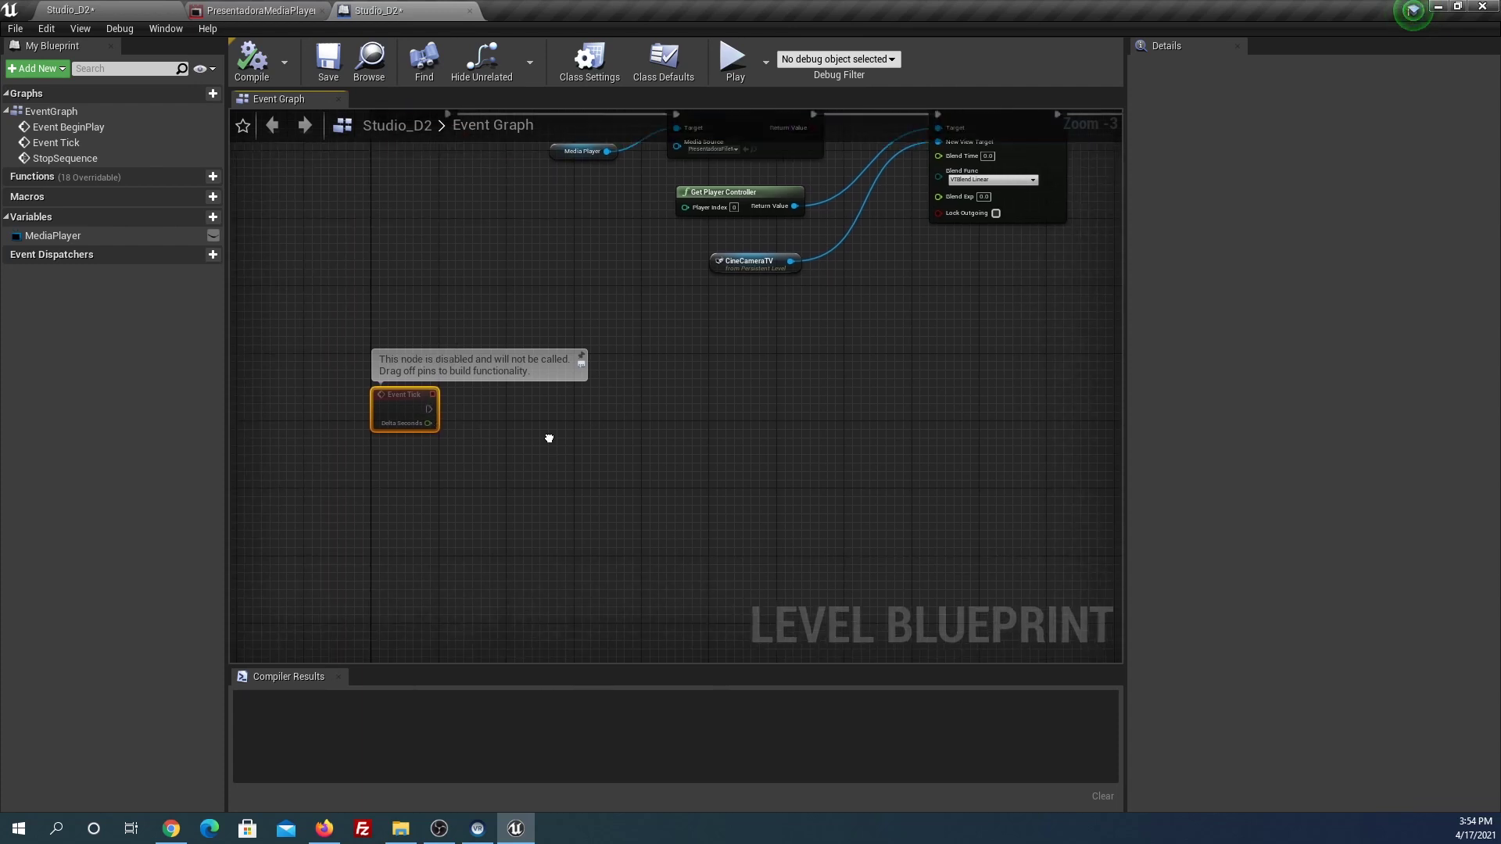
{"action": "right_click", "coordinate": [518, 472]}
{"action": "type", "text": "find"}
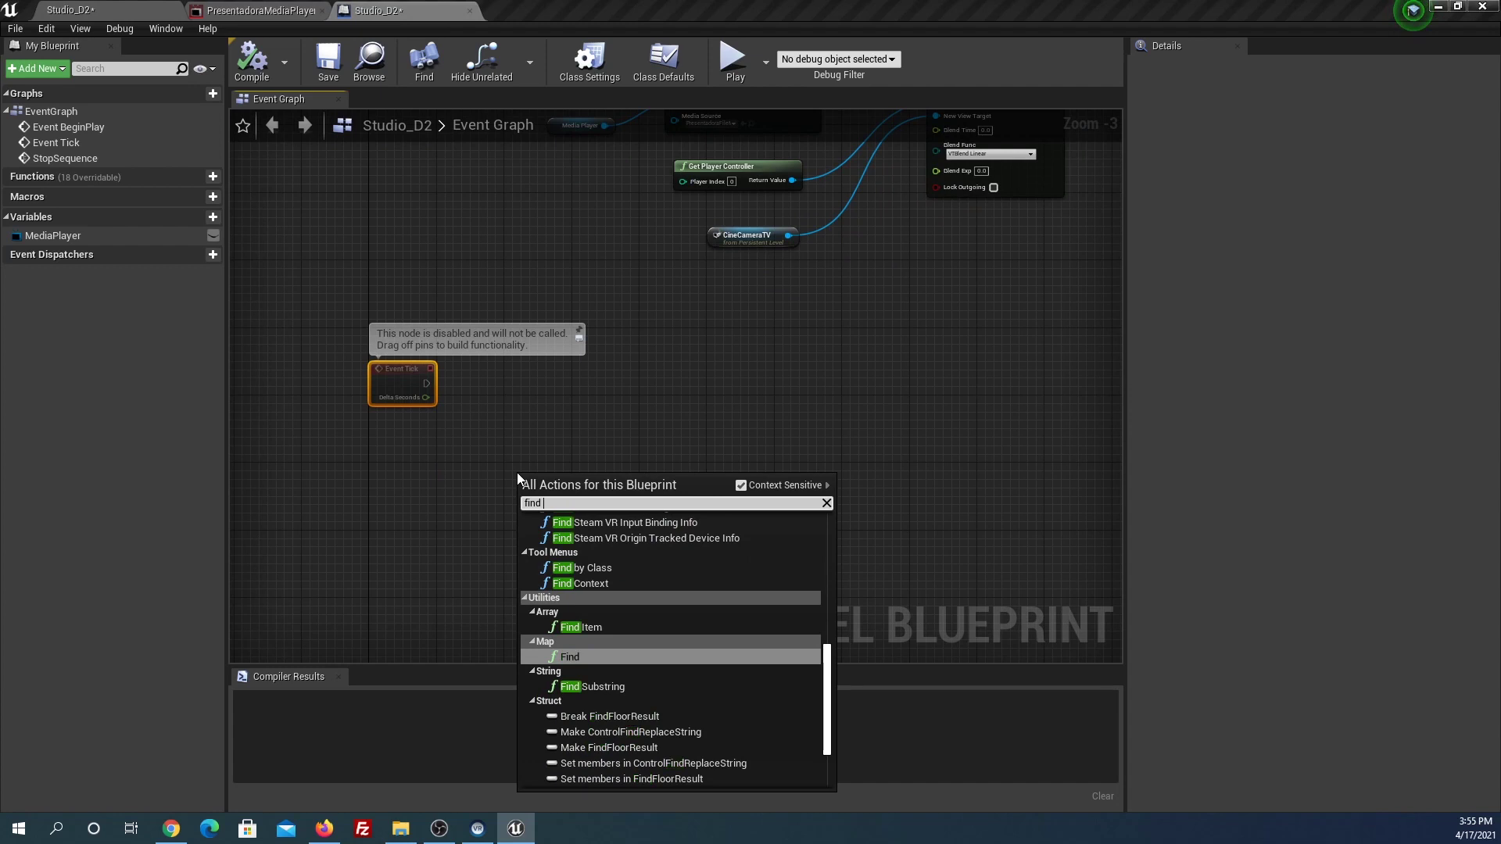
{"action": "type", "text": " look"}
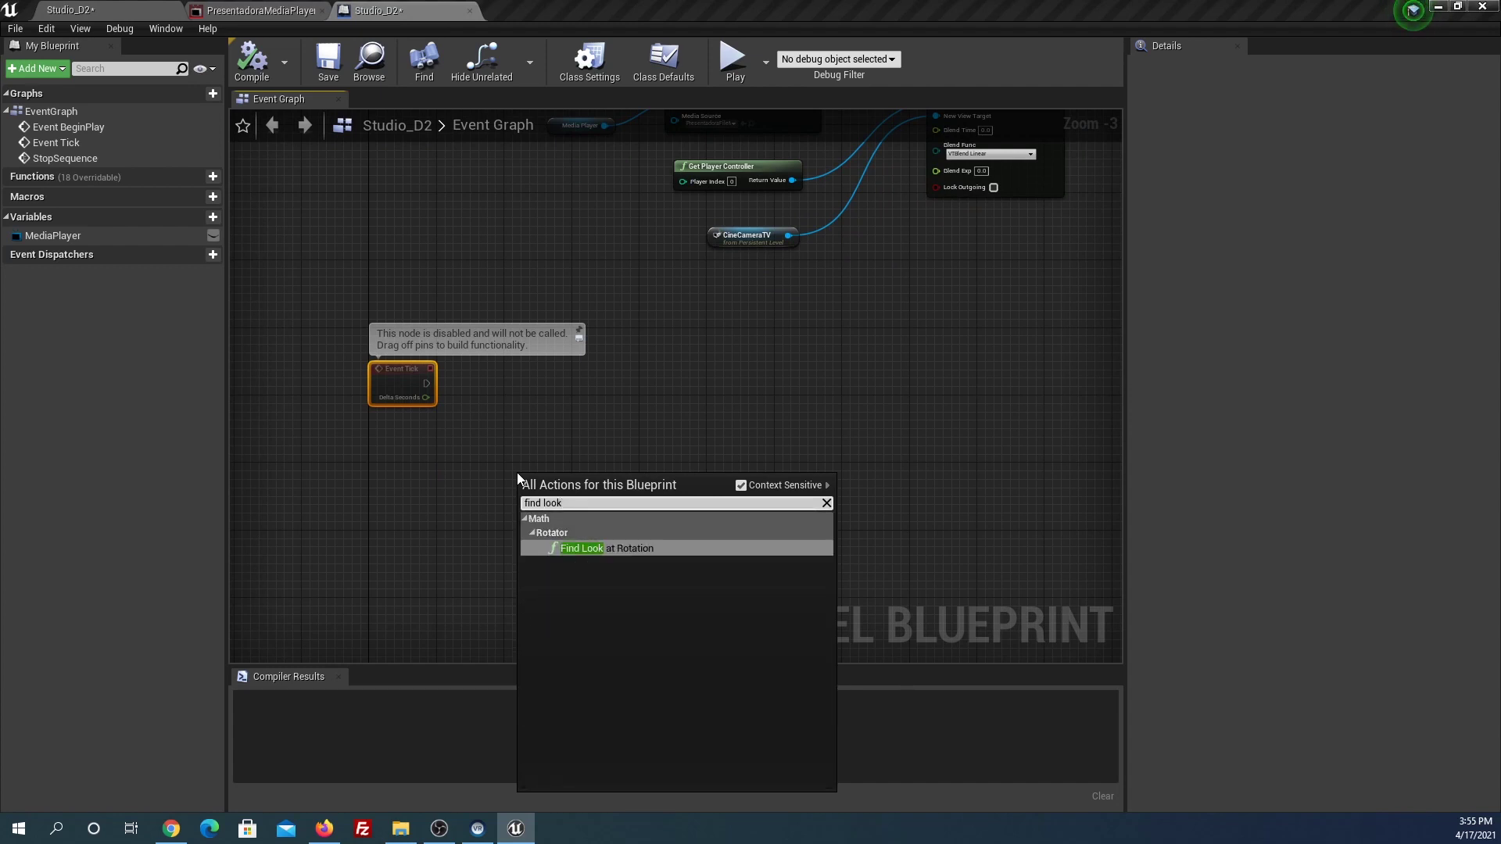
{"action": "left_click", "coordinate": [623, 549]}
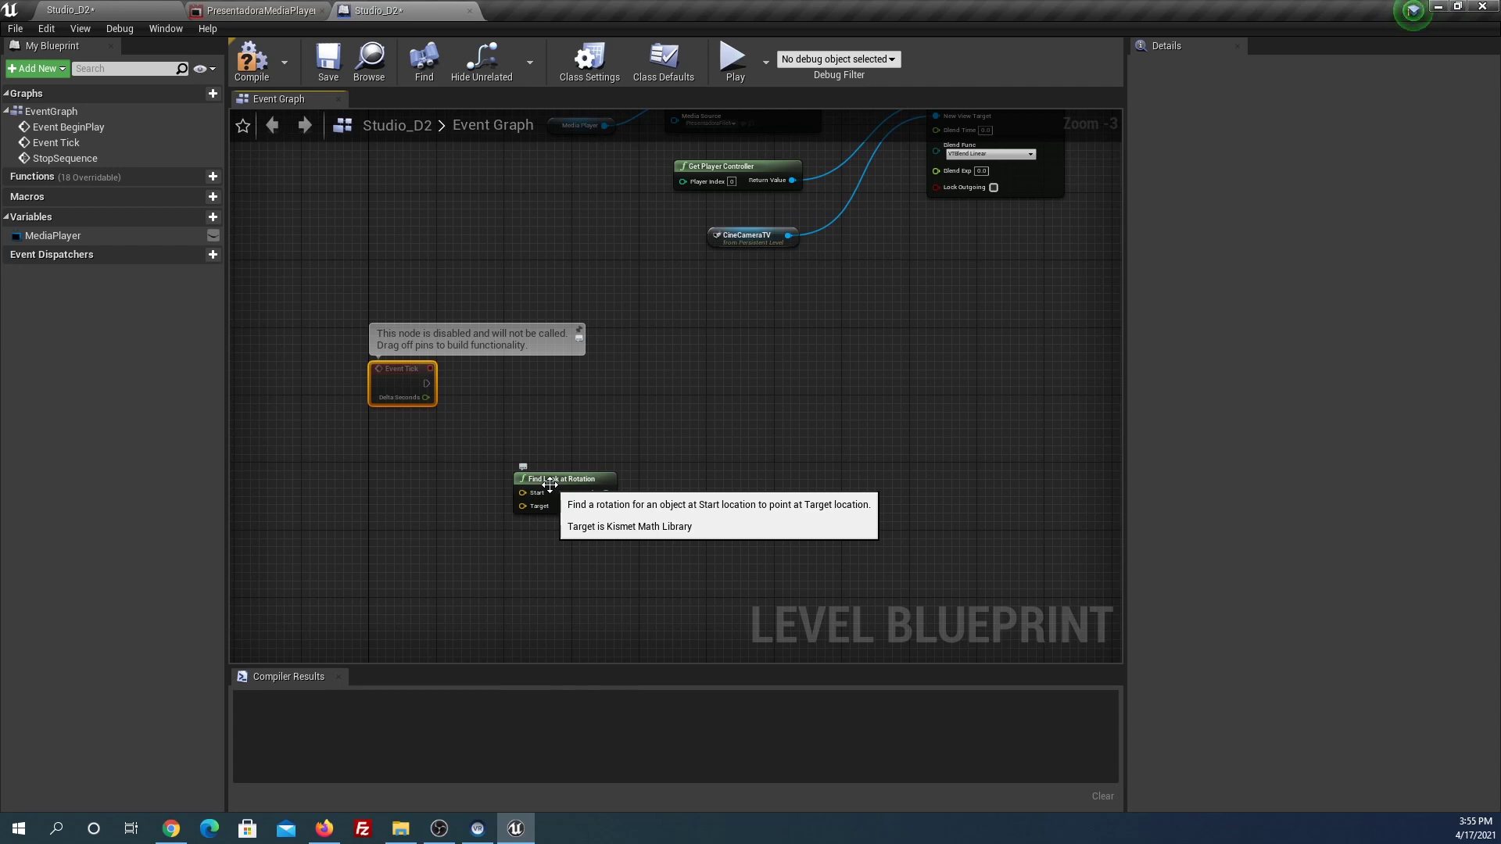
{"action": "scroll", "coordinate": [533, 541], "scroll_direction": "up", "scroll_amount": 2}
{"action": "left_click", "coordinate": [628, 445]}
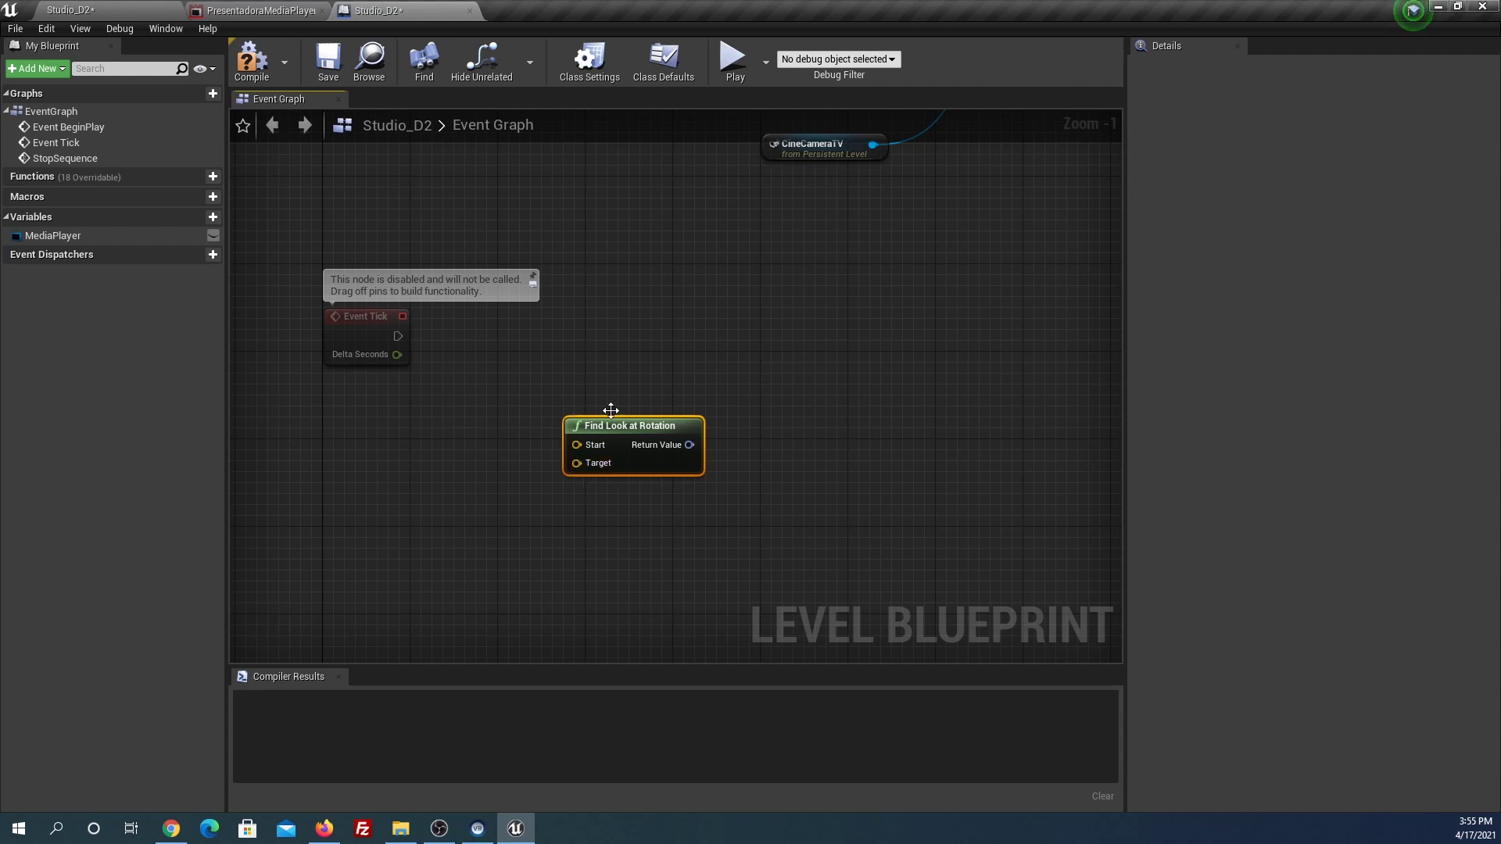
{"action": "left_click", "coordinate": [126, 11]}
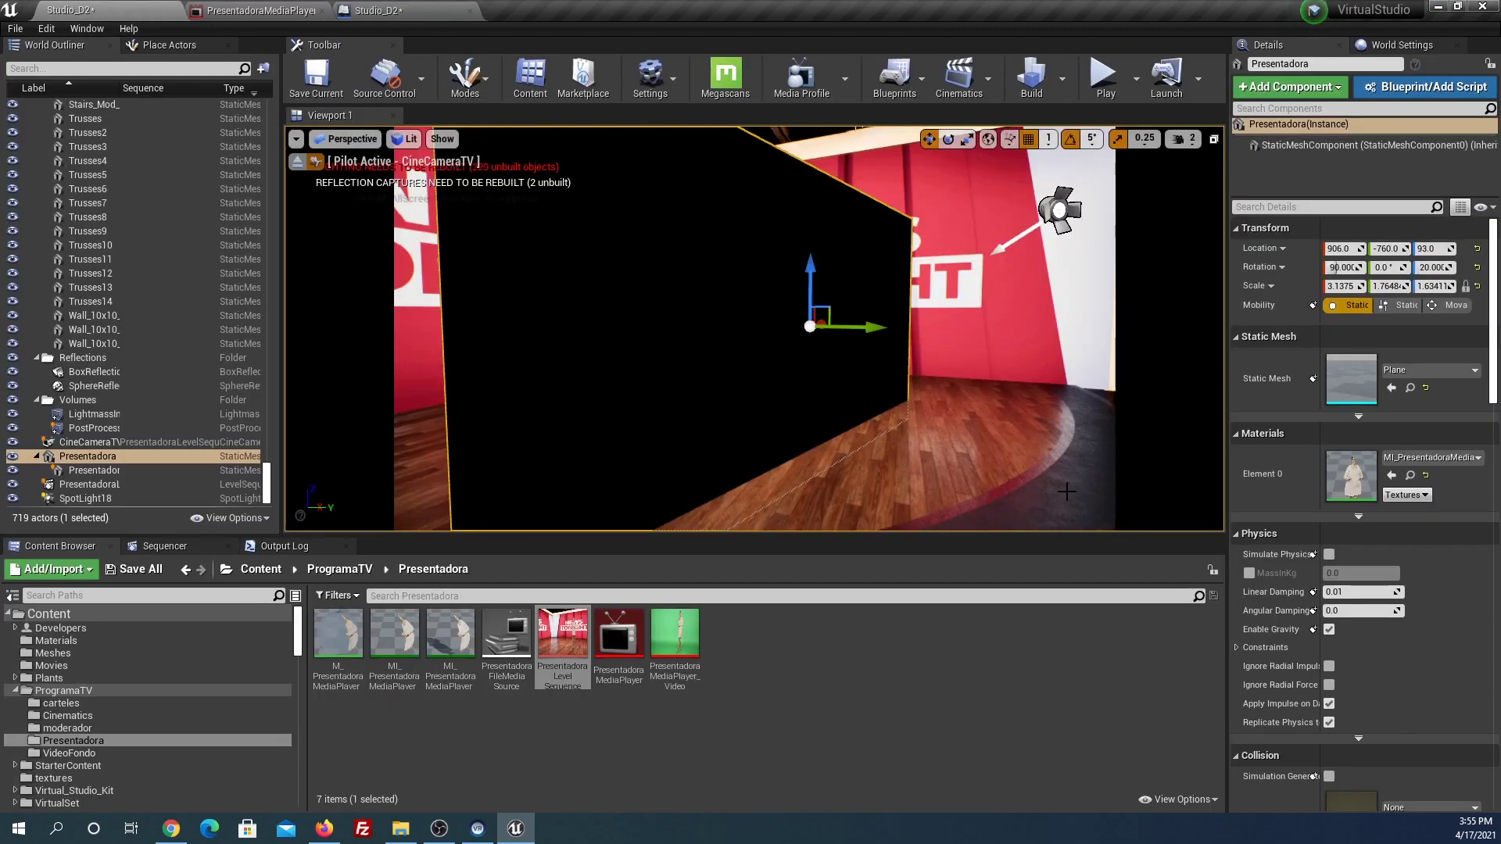
Stop piloting CineCameraTV and float the Level Blueprint window over the level editor
{"action": "left_click", "coordinate": [297, 162]}
{"action": "mouse_move", "coordinate": [754, 329]}
{"action": "right_mouse_down"}
{"action": "mouse_move", "coordinate": [754, 406]}
{"action": "mouse_move", "coordinate": [790, 250]}
{"action": "right_mouse_up"}
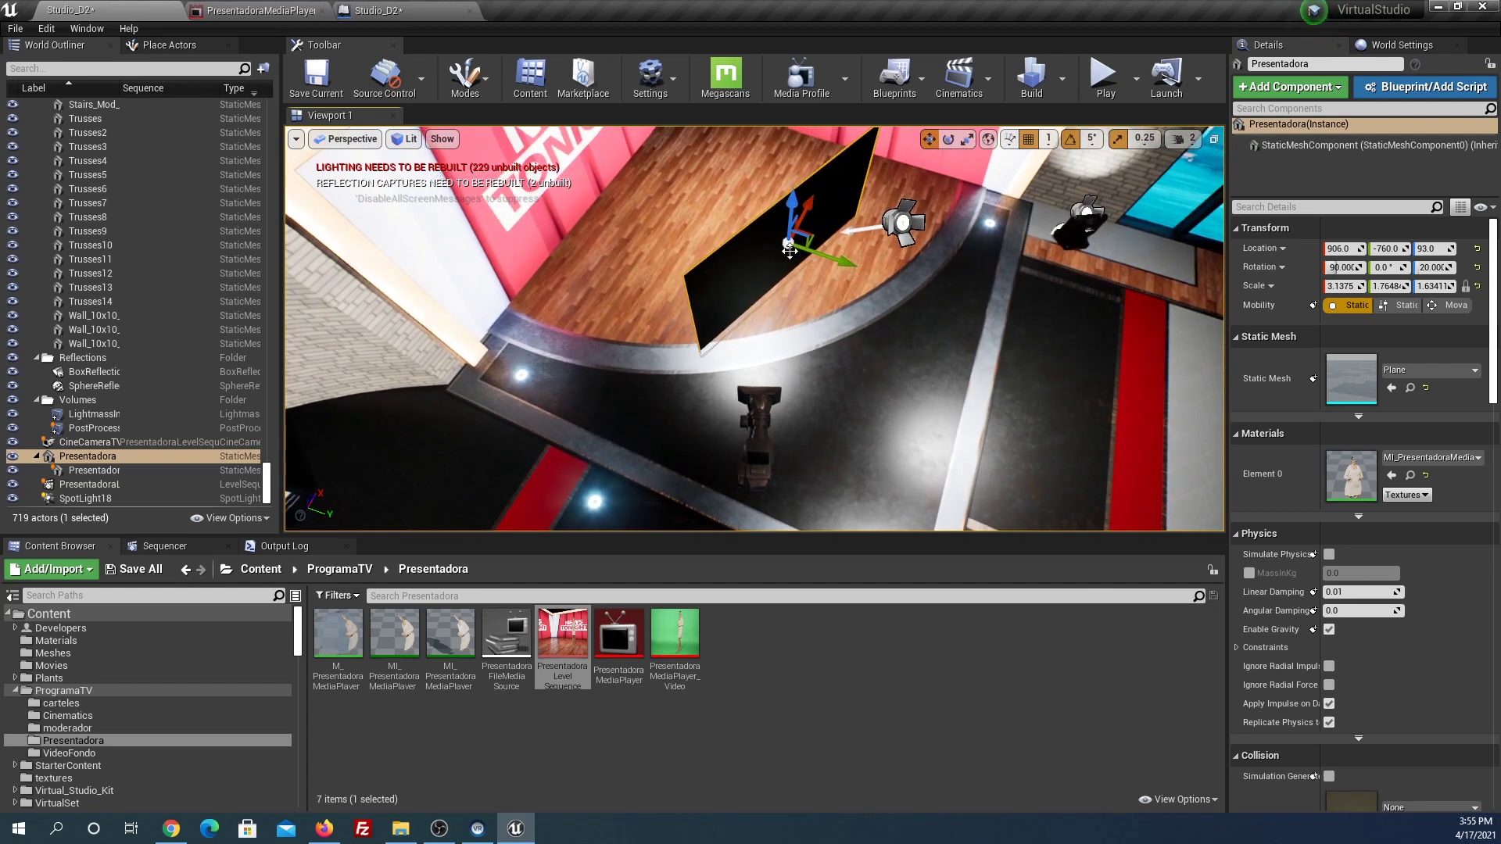
{"action": "left_click", "coordinate": [760, 398]}
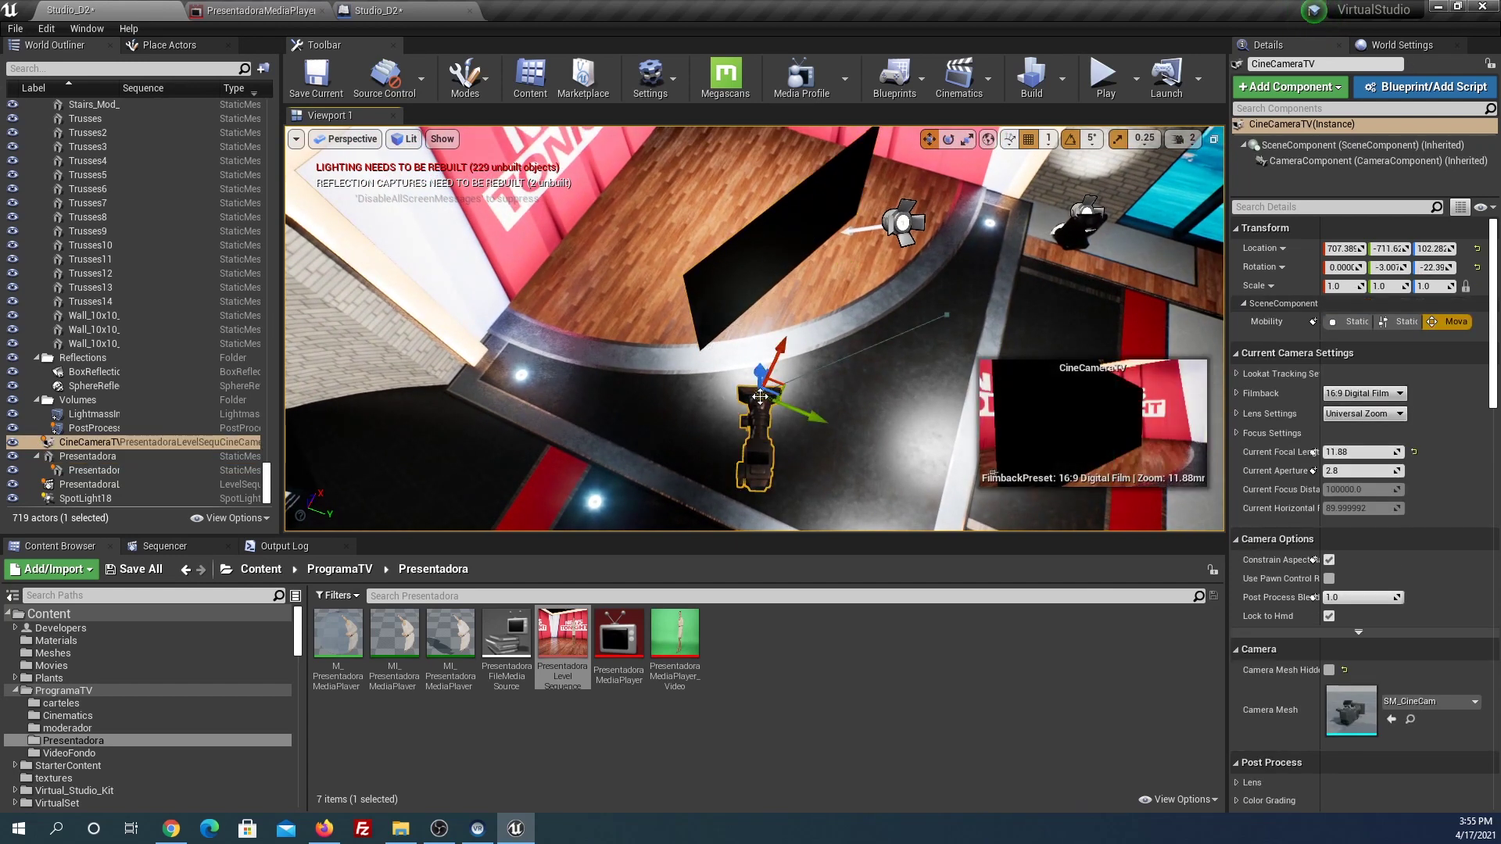
{"action": "left_click", "coordinate": [782, 297]}
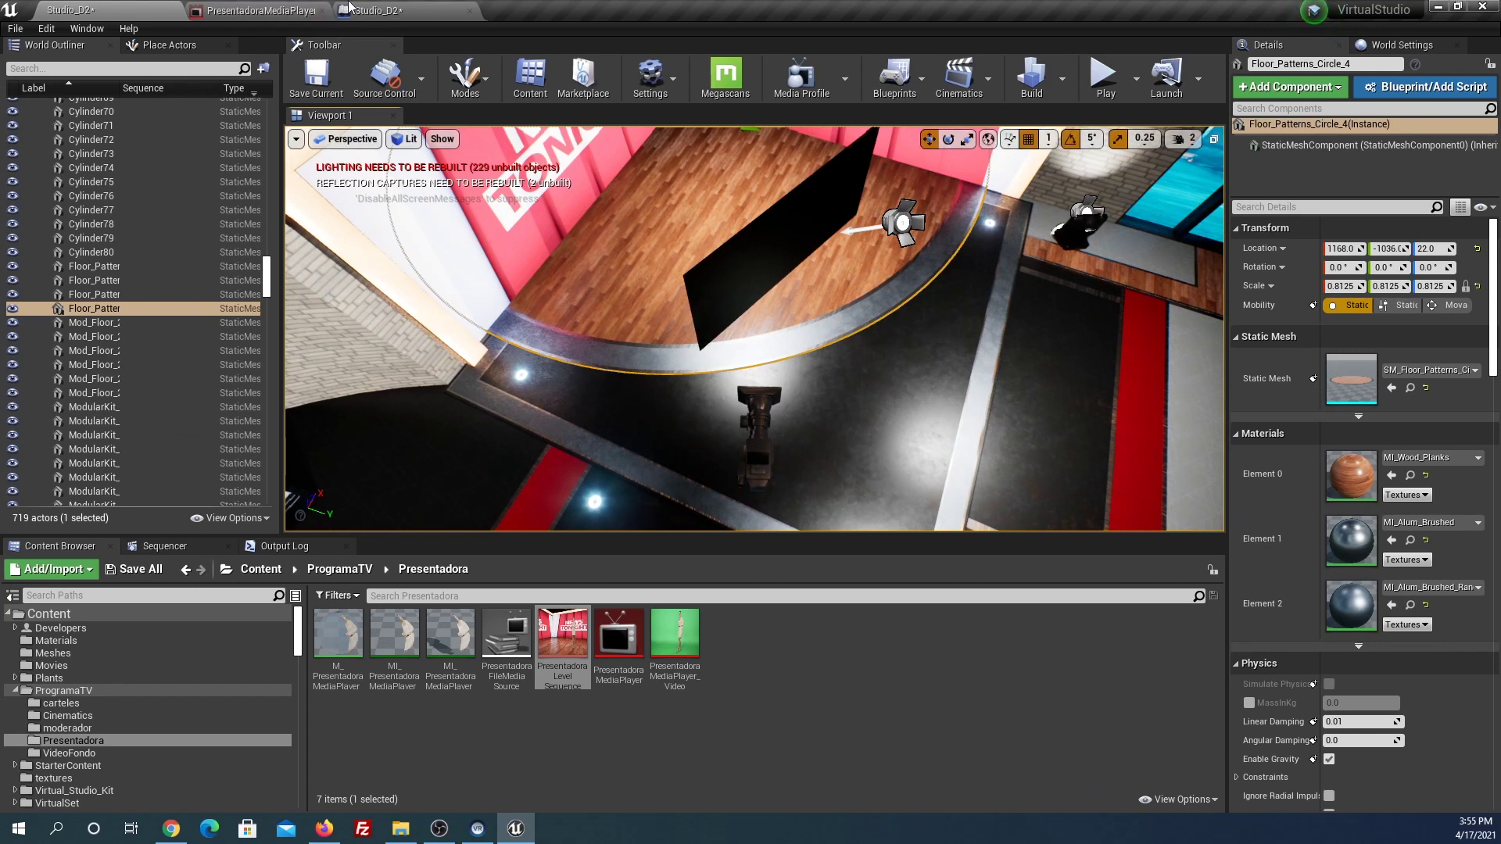
{"action": "left_click", "coordinate": [383, 10]}
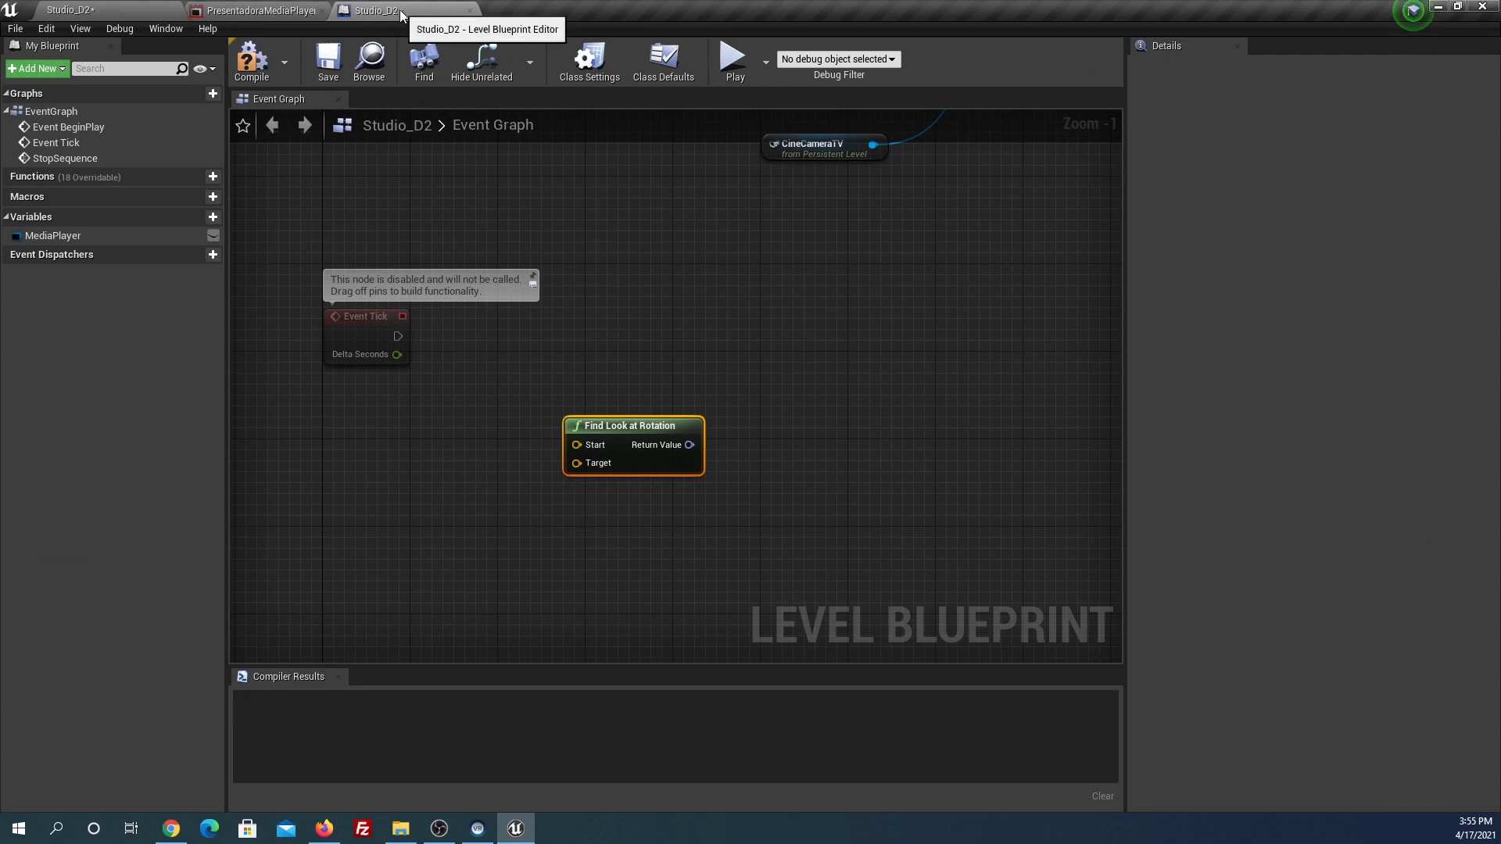
{"action": "left_click_drag", "start_coordinate": [400, 9], "coordinate": [584, 146]}
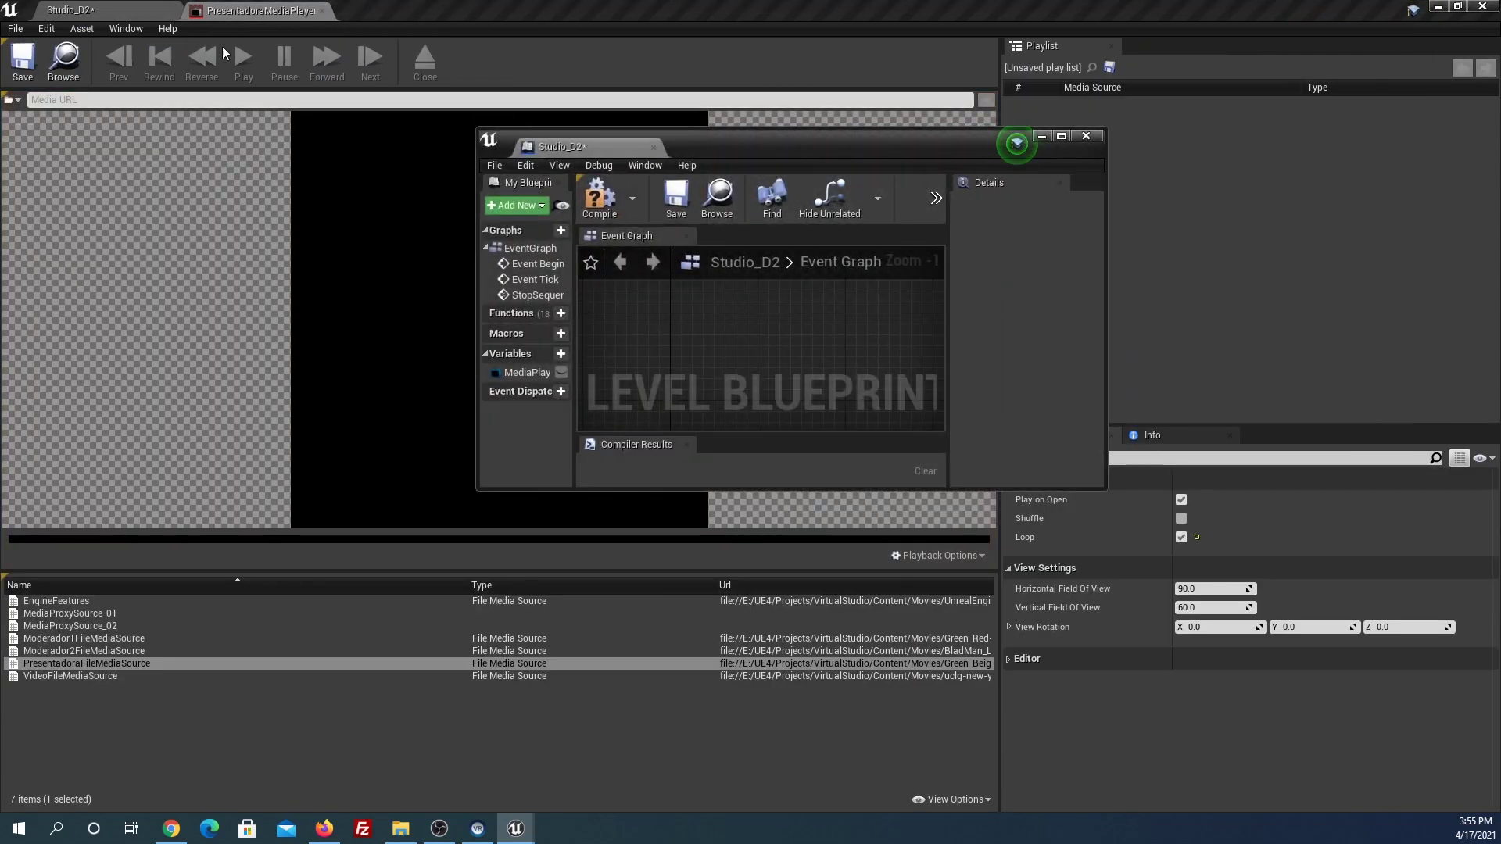
{"action": "left_click", "coordinate": [101, 11]}
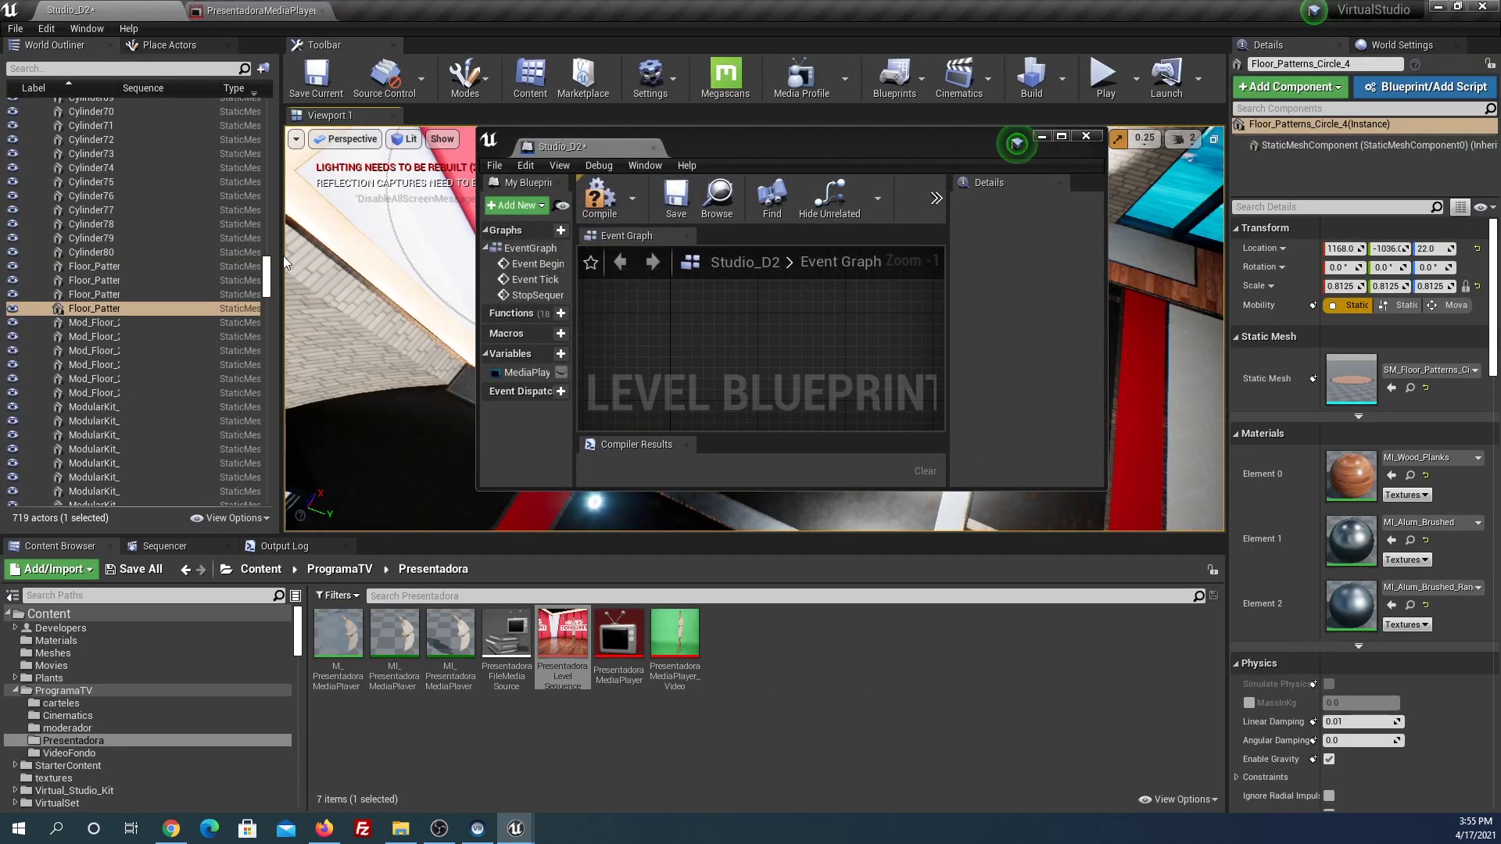
Drag Presentadora and CineCameraTV from the World Outliner into the graph, then redock the blueprint
{"action": "left_click_drag", "start_coordinate": [266, 276], "coordinate": [266, 486]}
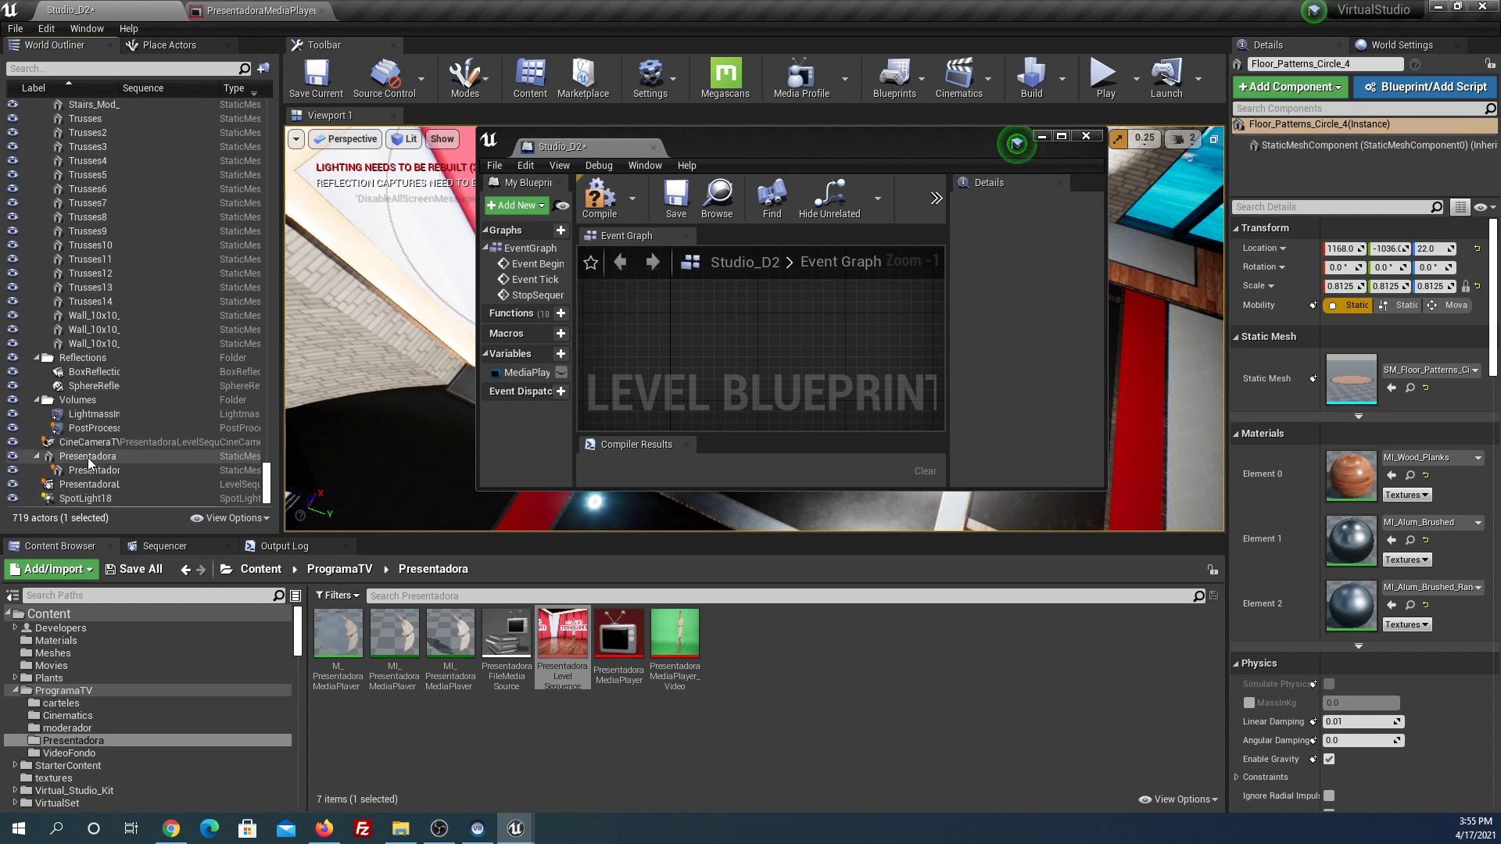
{"action": "left_click_drag", "start_coordinate": [88, 458], "coordinate": [684, 362]}
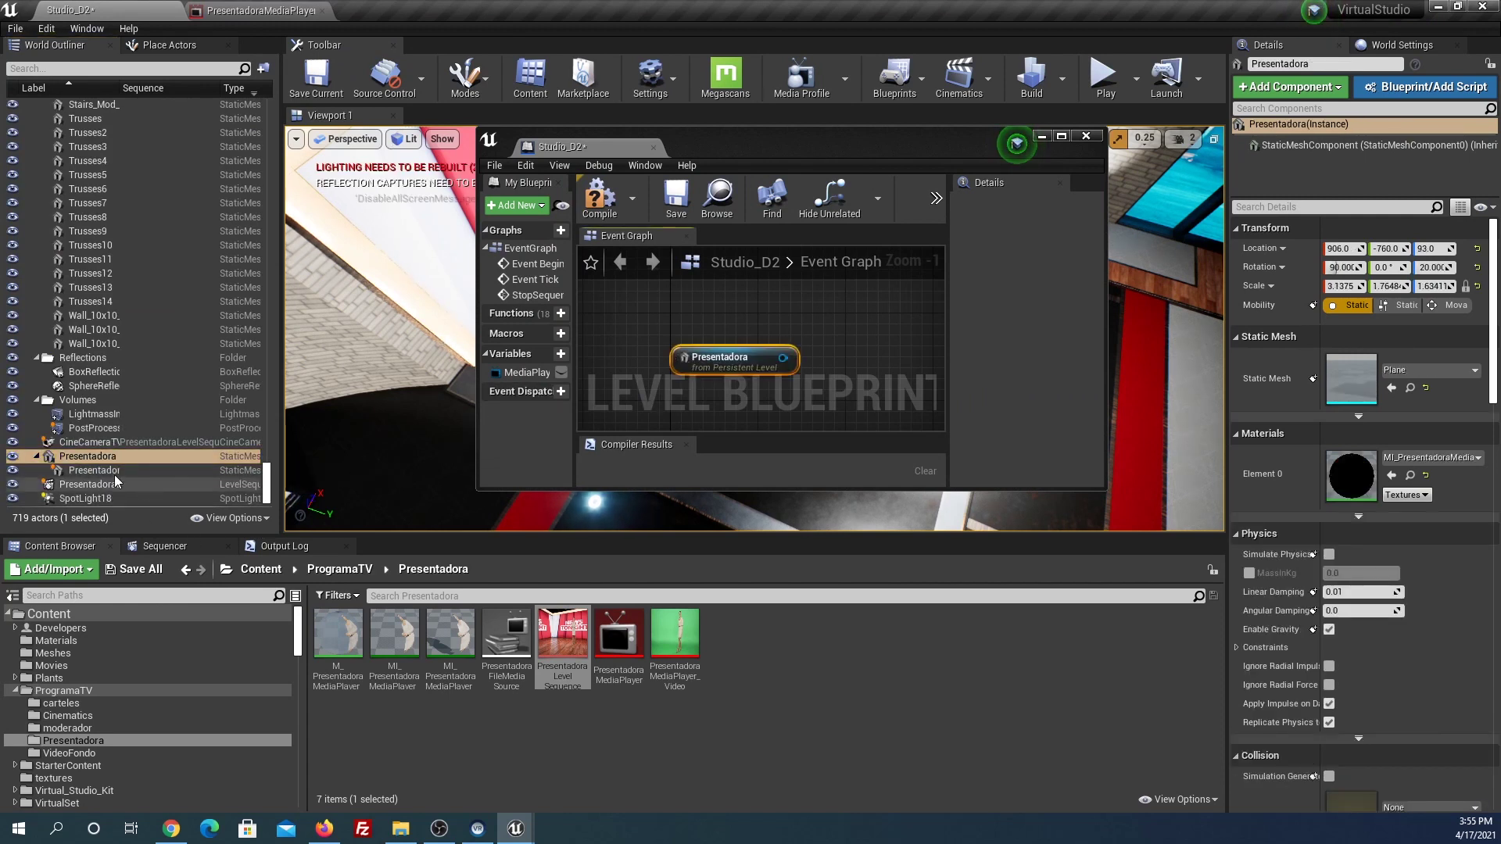
{"action": "left_click_drag", "start_coordinate": [86, 442], "coordinate": [696, 328]}
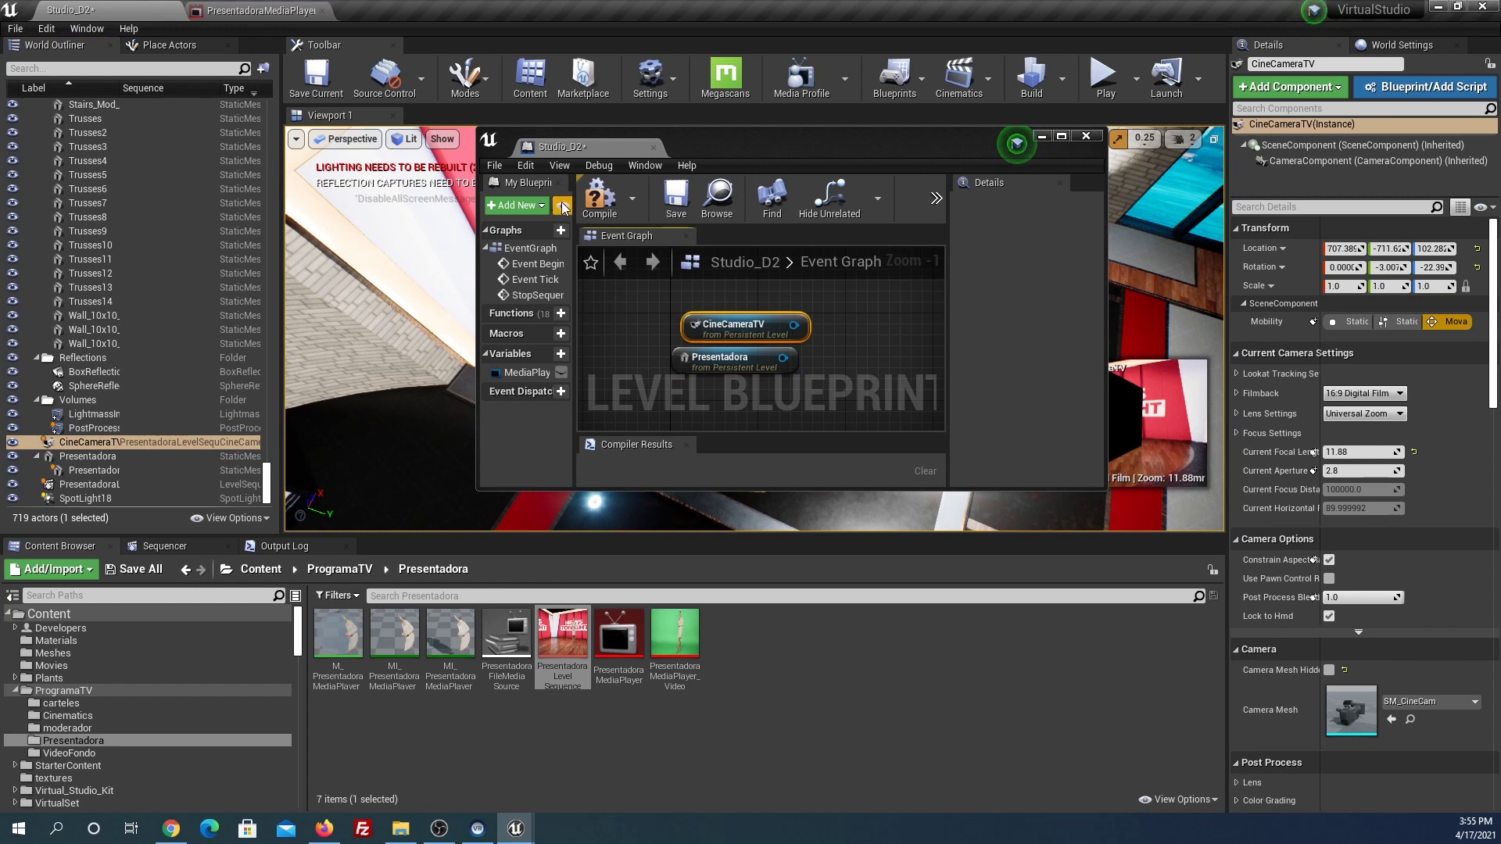
{"action": "left_click_drag", "start_coordinate": [561, 147], "coordinate": [388, 16]}
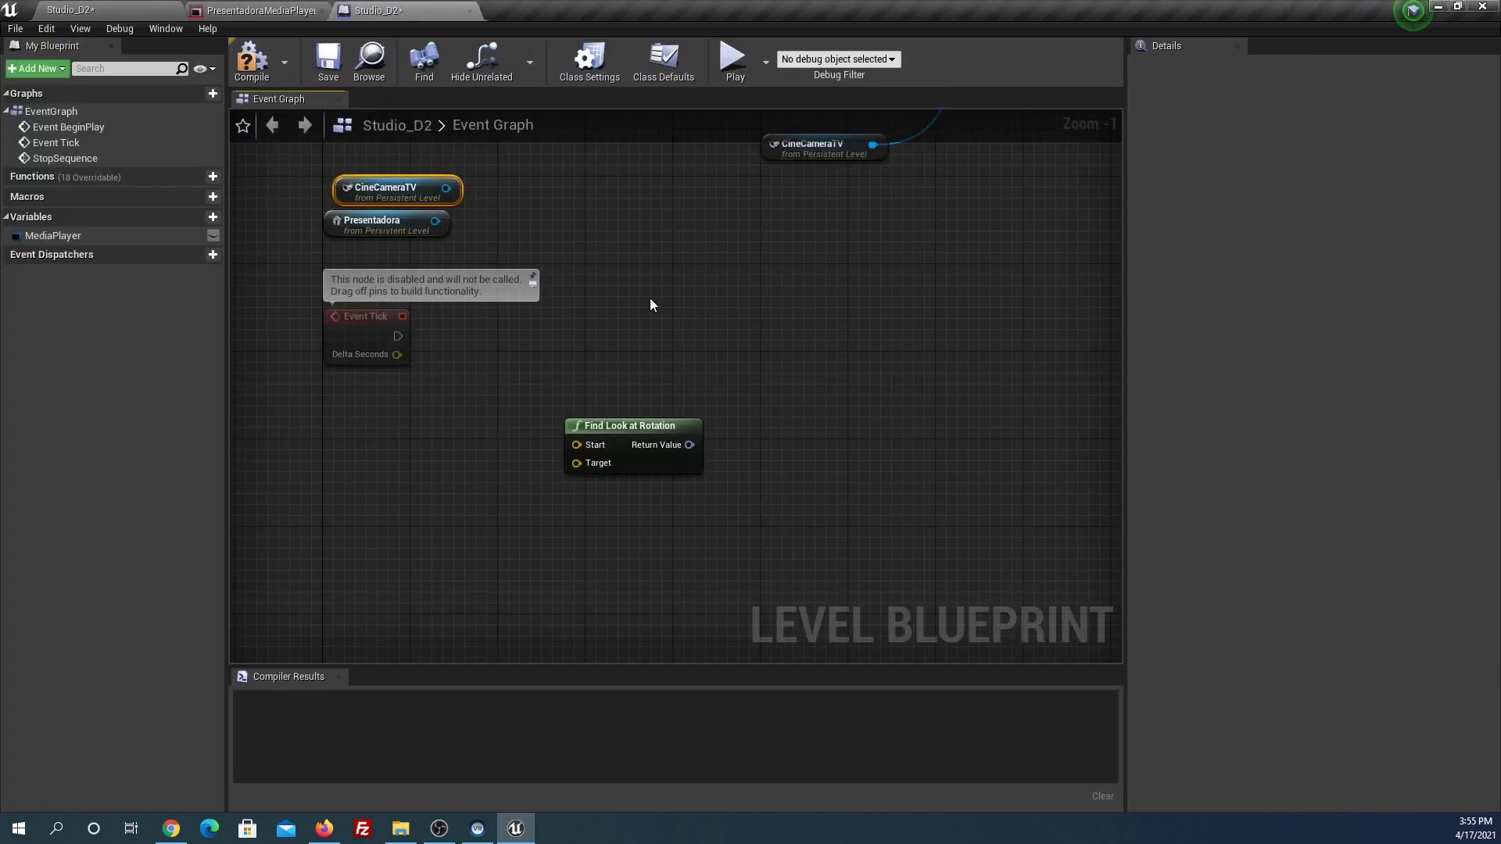
Place both reference nodes below Event Tick and shift Find Look at Rotation further right
{"action": "left_click_drag", "start_coordinate": [403, 194], "coordinate": [458, 511]}
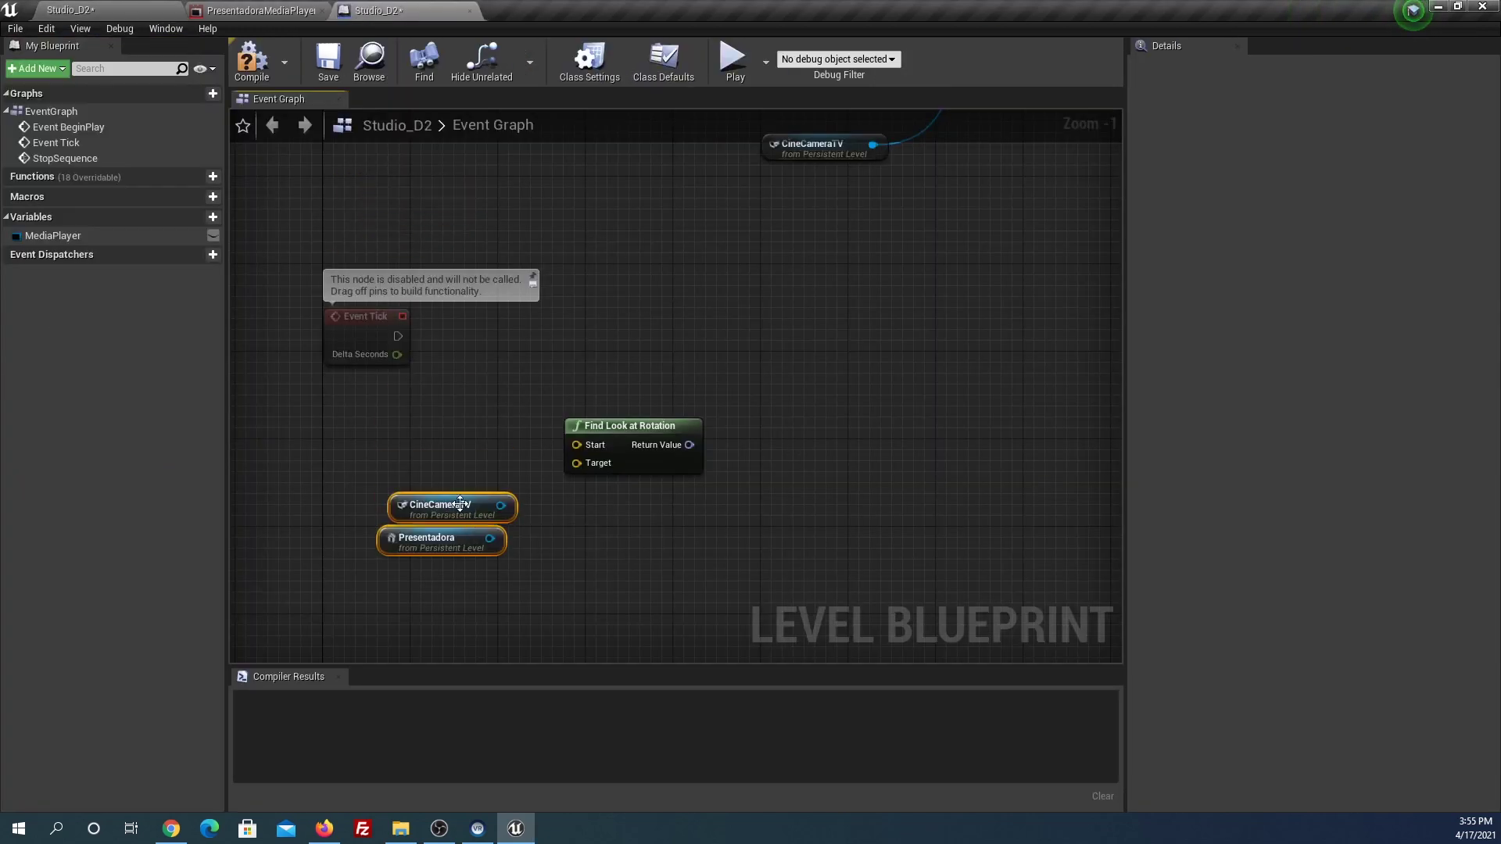
{"action": "left_click", "coordinate": [433, 495]}
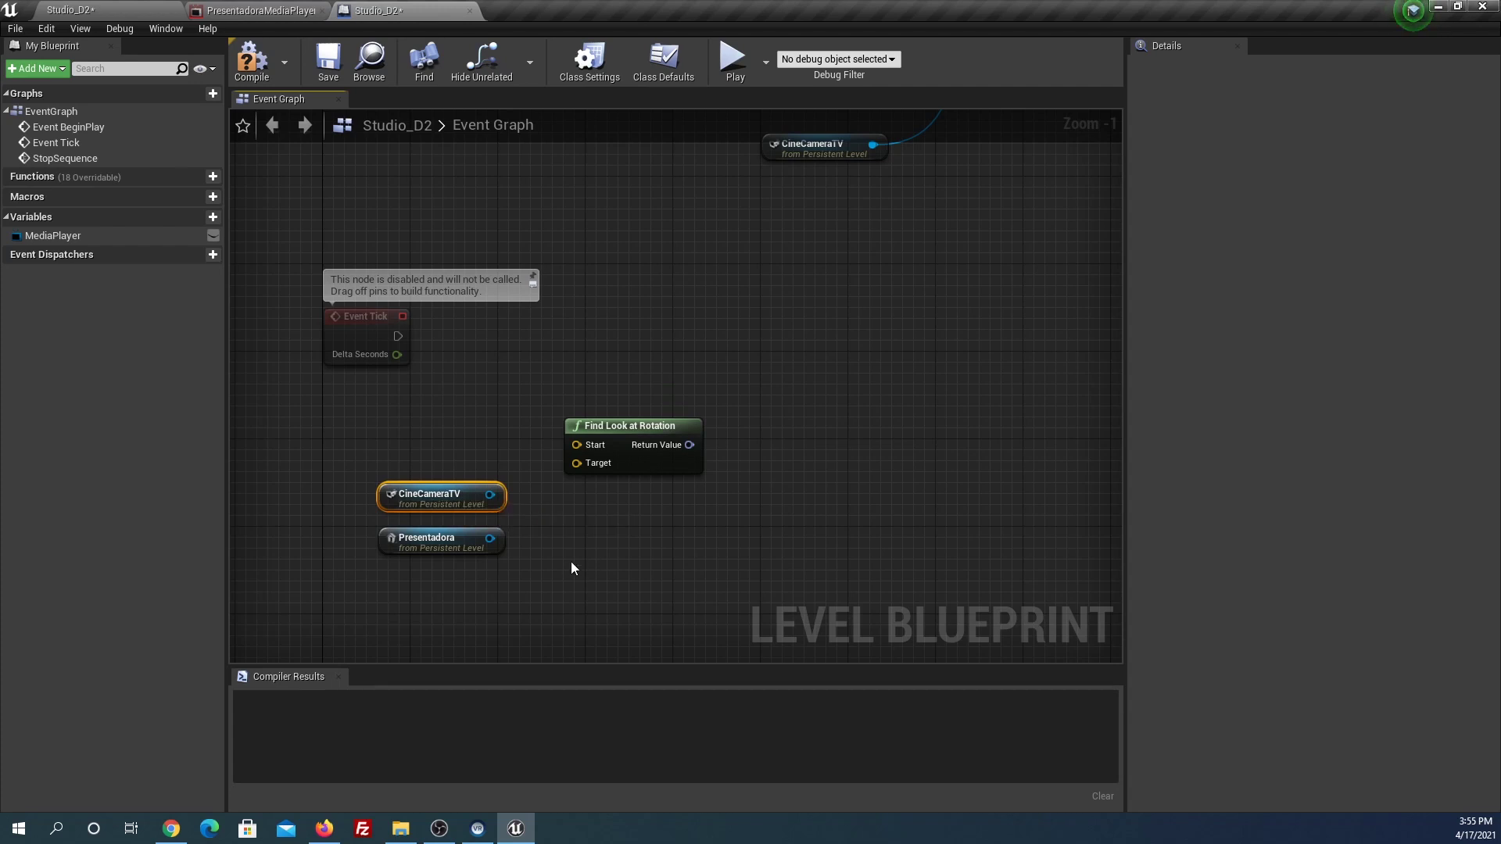
{"action": "left_click_drag", "start_coordinate": [489, 538], "coordinate": [577, 445]}
{"action": "left_click_drag", "start_coordinate": [636, 435], "coordinate": [798, 424]}
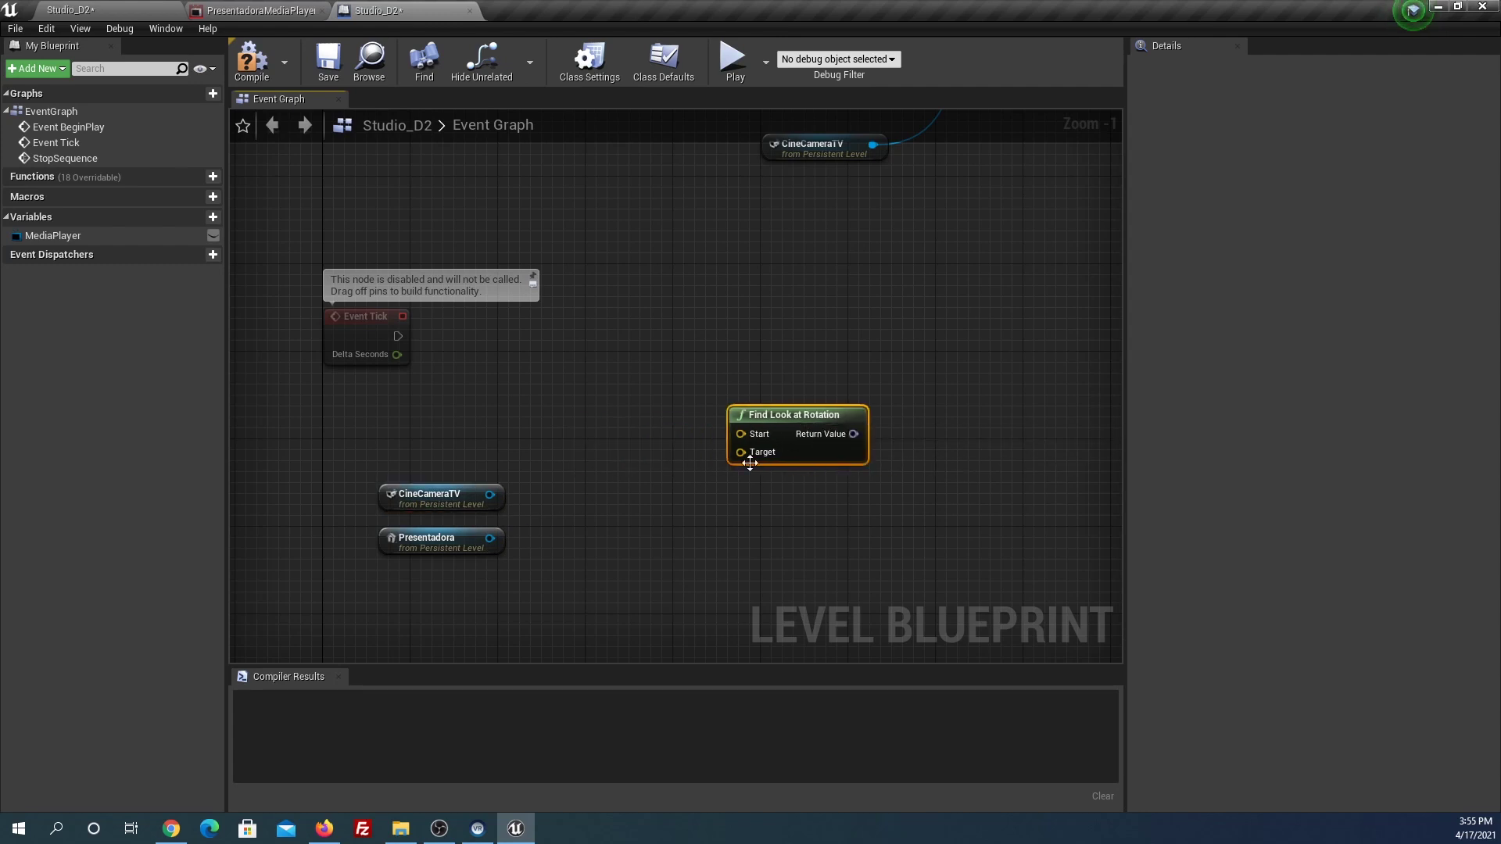
{"action": "left_click_drag", "start_coordinate": [490, 495], "coordinate": [745, 456]}
{"action": "left_click_drag", "start_coordinate": [814, 414], "coordinate": [868, 414]}
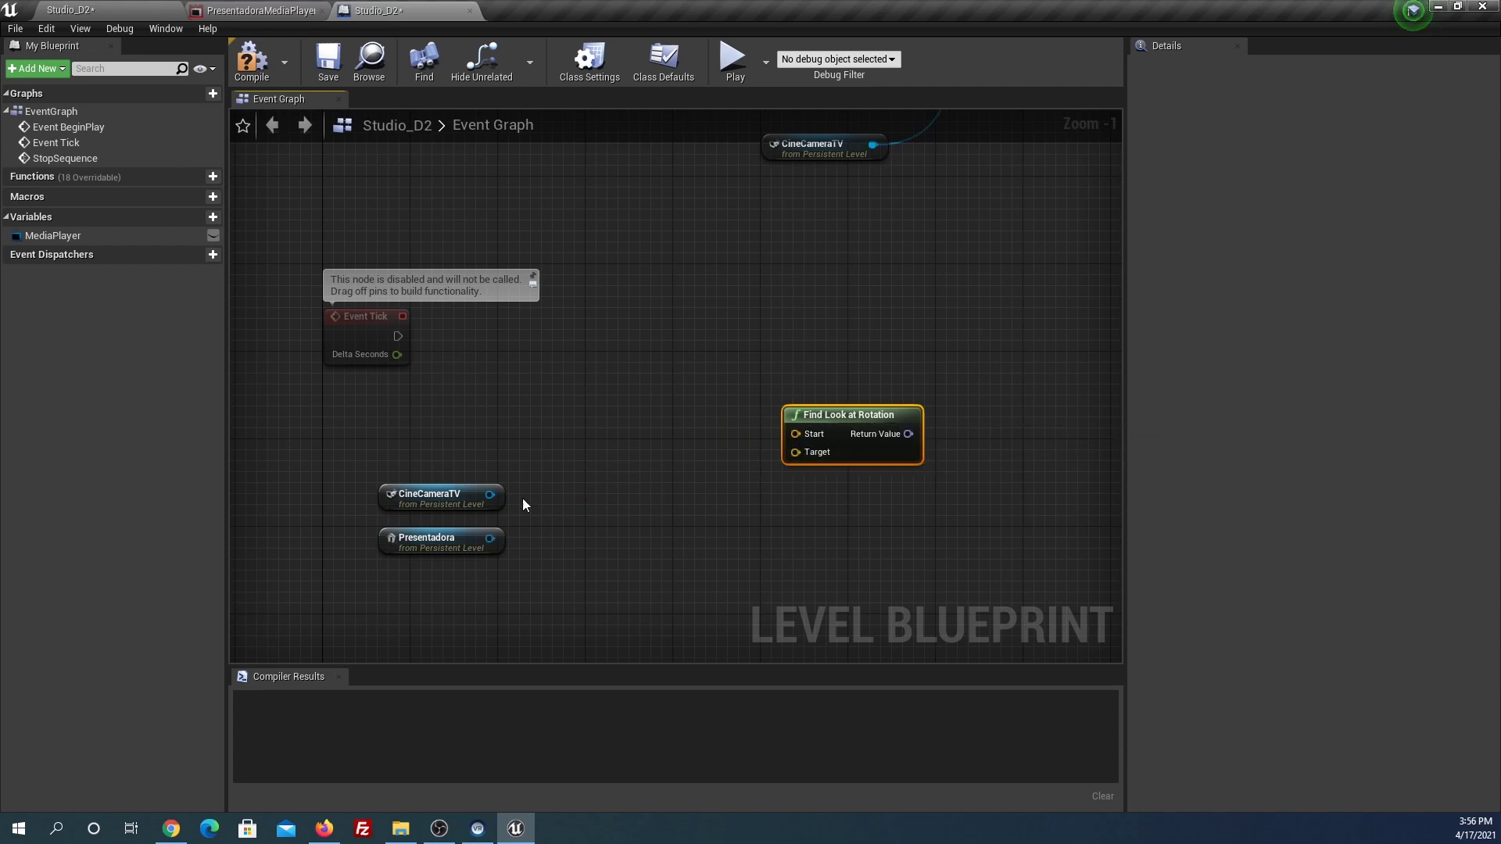
Add a GetActorLocation node for CineCameraTV and wire it into Find Look at Rotation's Target
{"action": "left_click_drag", "start_coordinate": [489, 495], "coordinate": [659, 452]}
{"action": "type", "text": "g"}
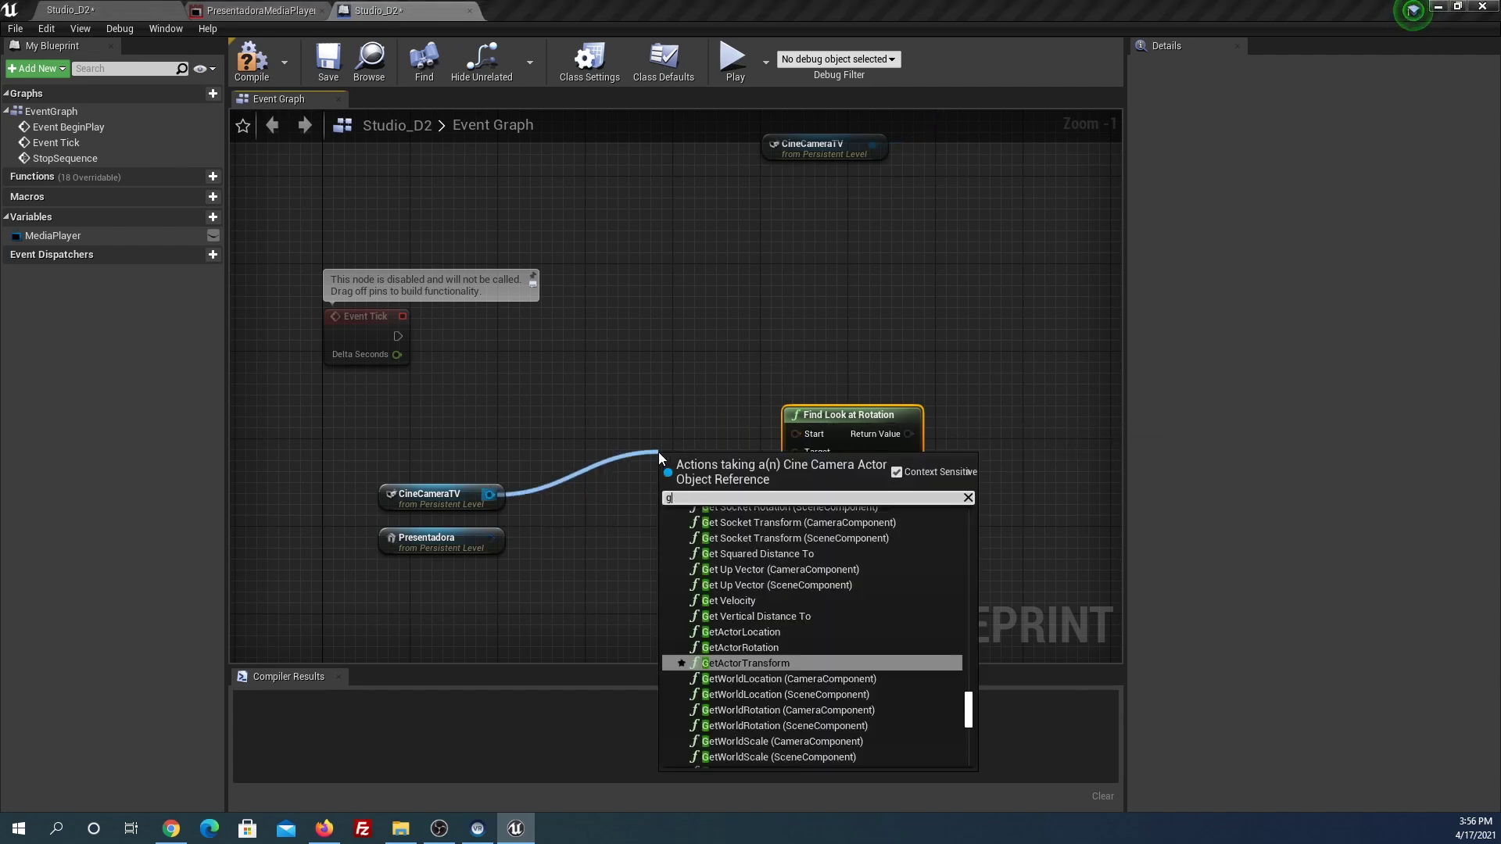
{"action": "type", "text": "et locat"}
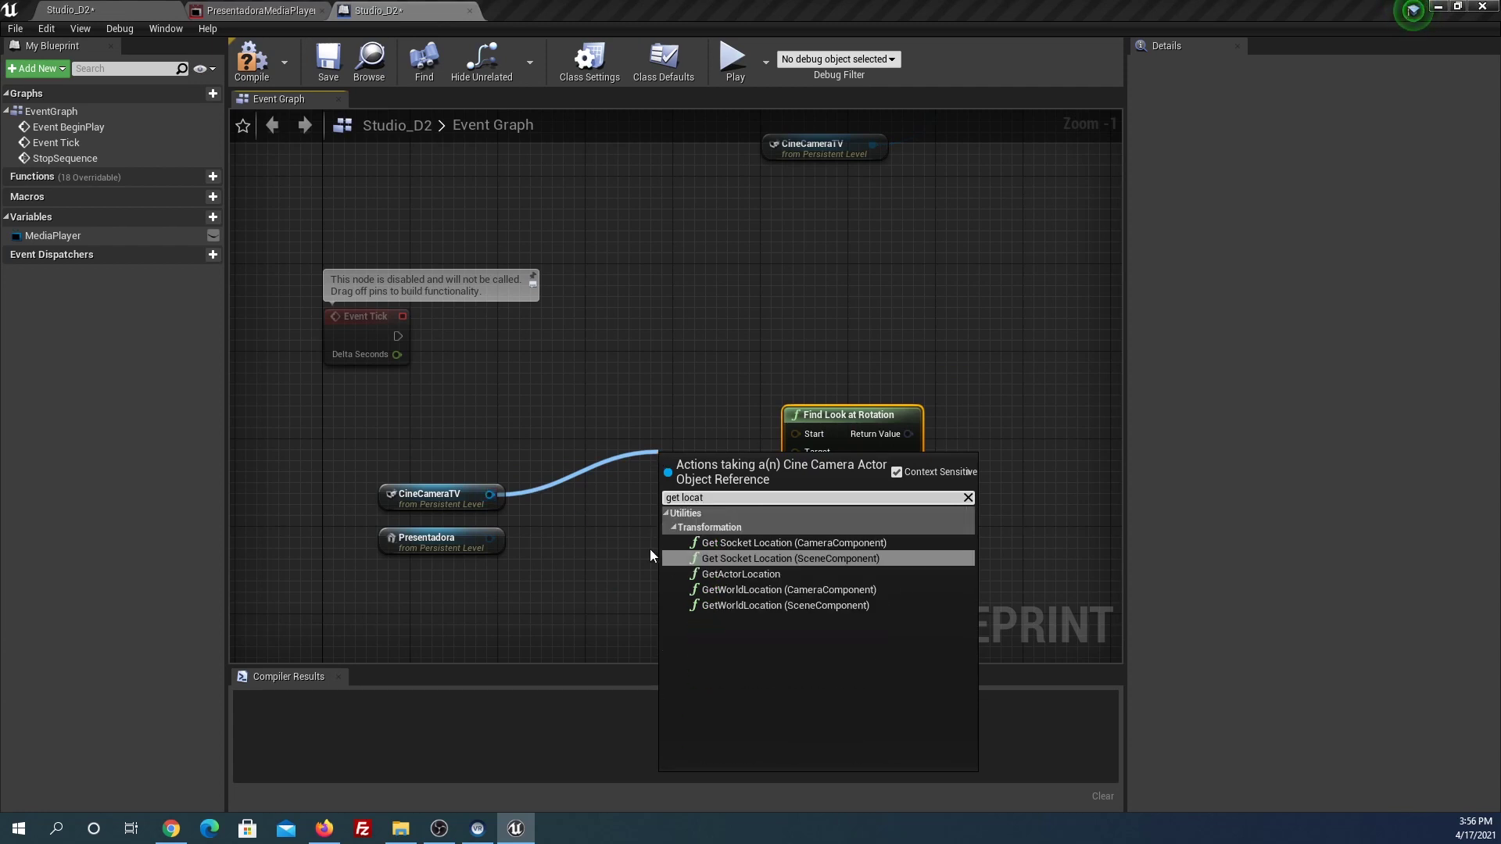
{"action": "left_click", "coordinate": [709, 572]}
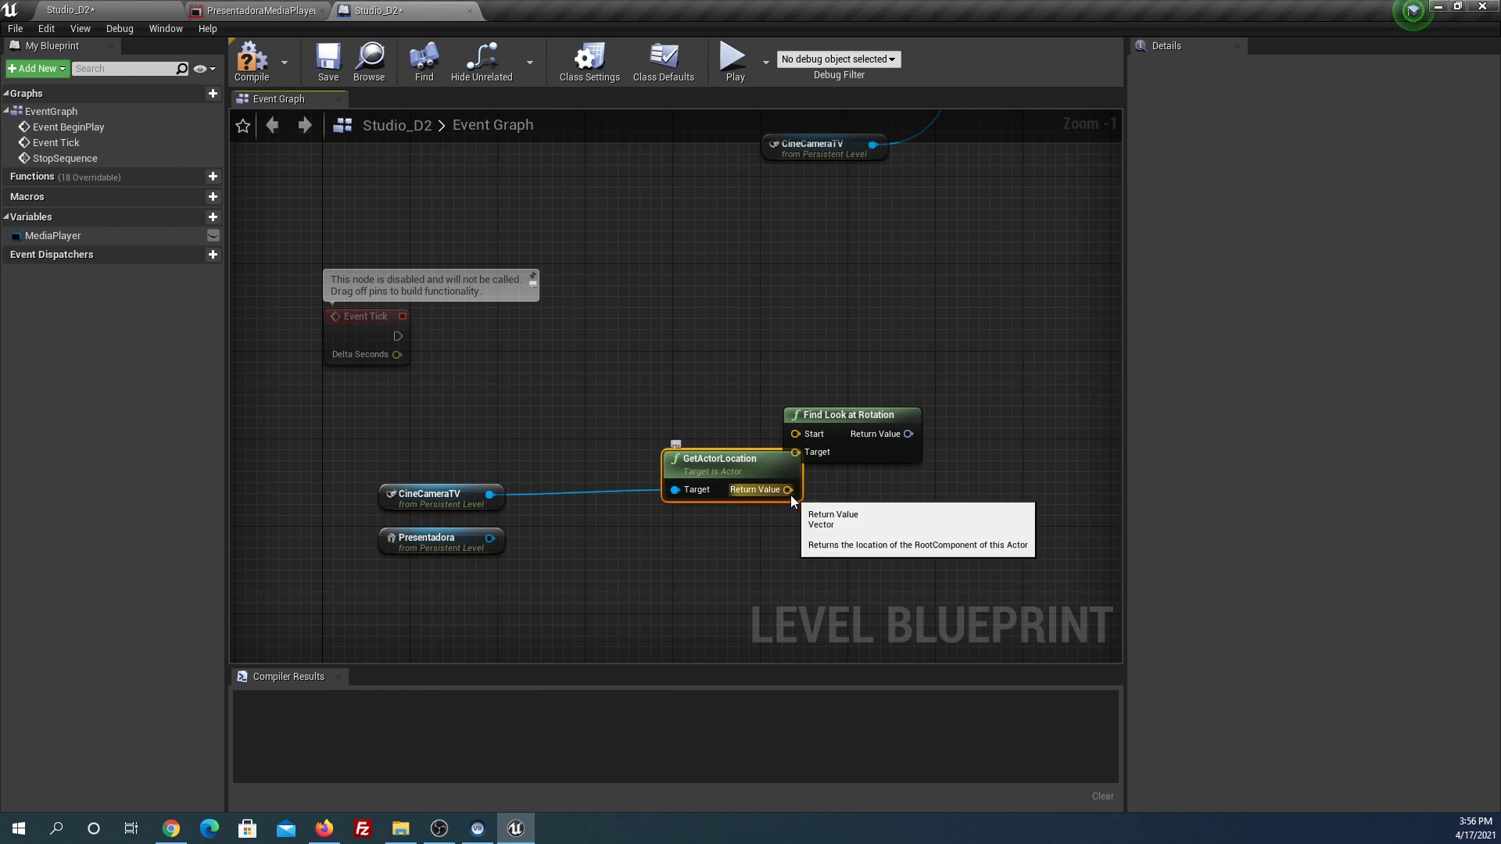
{"action": "left_click_drag", "start_coordinate": [733, 470], "coordinate": [656, 480]}
{"action": "left_click_drag", "start_coordinate": [485, 423], "coordinate": [613, 500]}
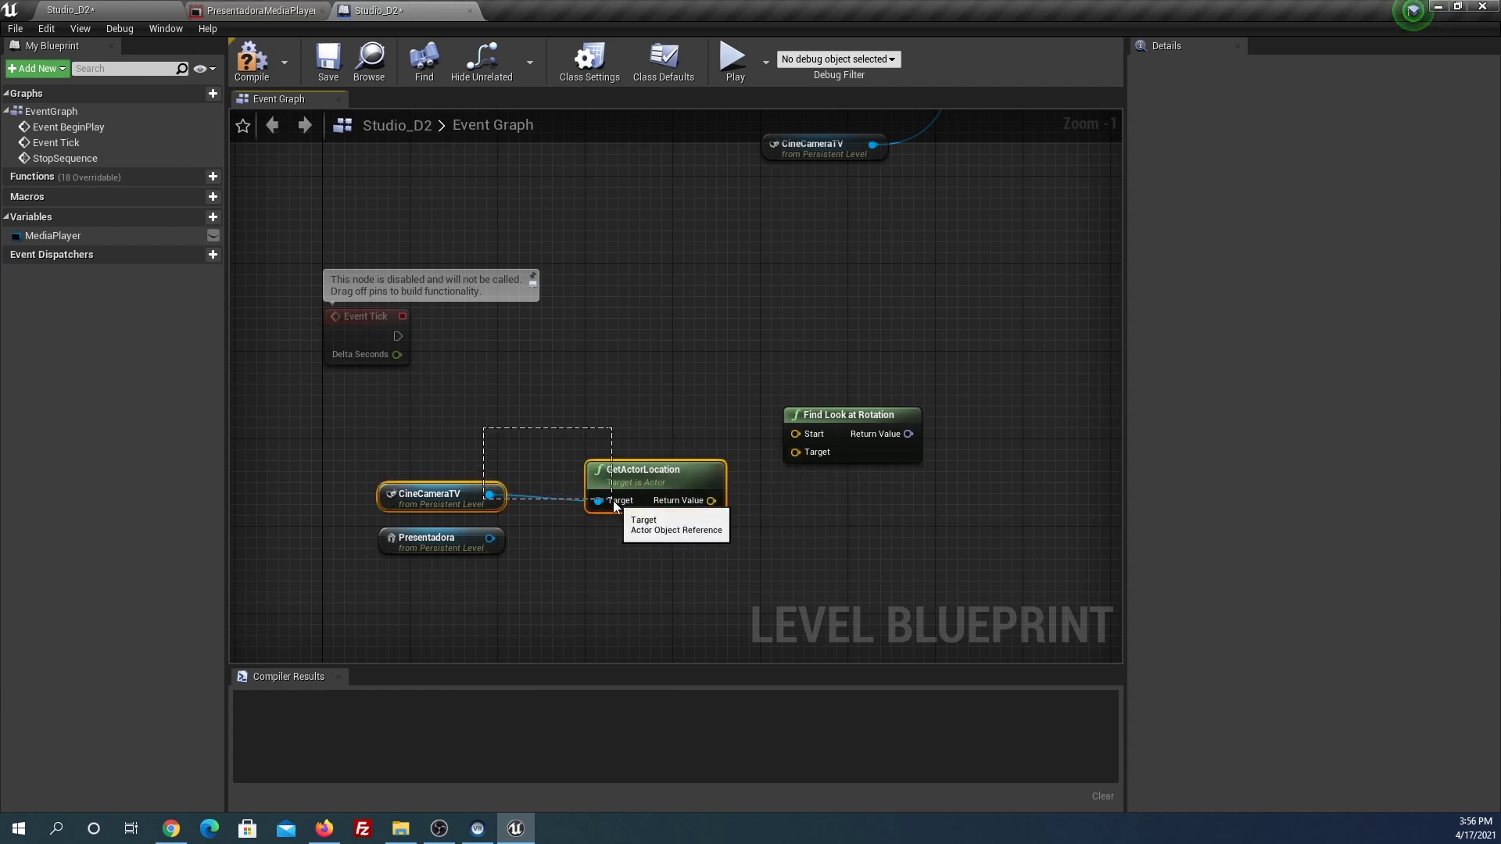
{"action": "key", "text": "q"}
{"action": "left_click_drag", "start_coordinate": [711, 500], "coordinate": [796, 453]}
Duplicate GetActorLocation for Presentadora and wire its location into the Start input
{"action": "left_click_drag", "start_coordinate": [448, 538], "coordinate": [447, 429]}
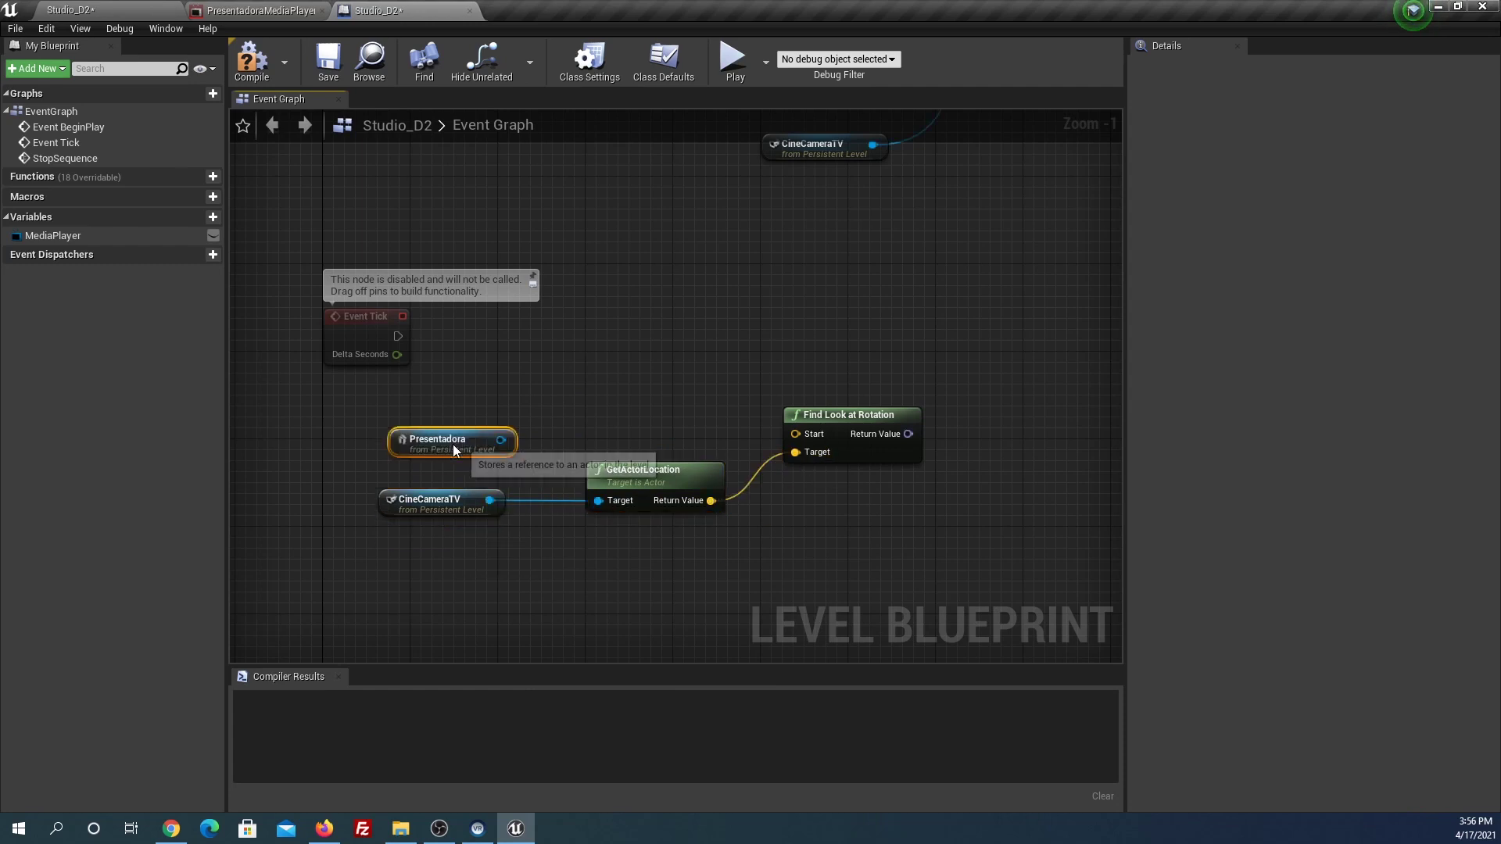
{"action": "left_click", "coordinate": [638, 481]}
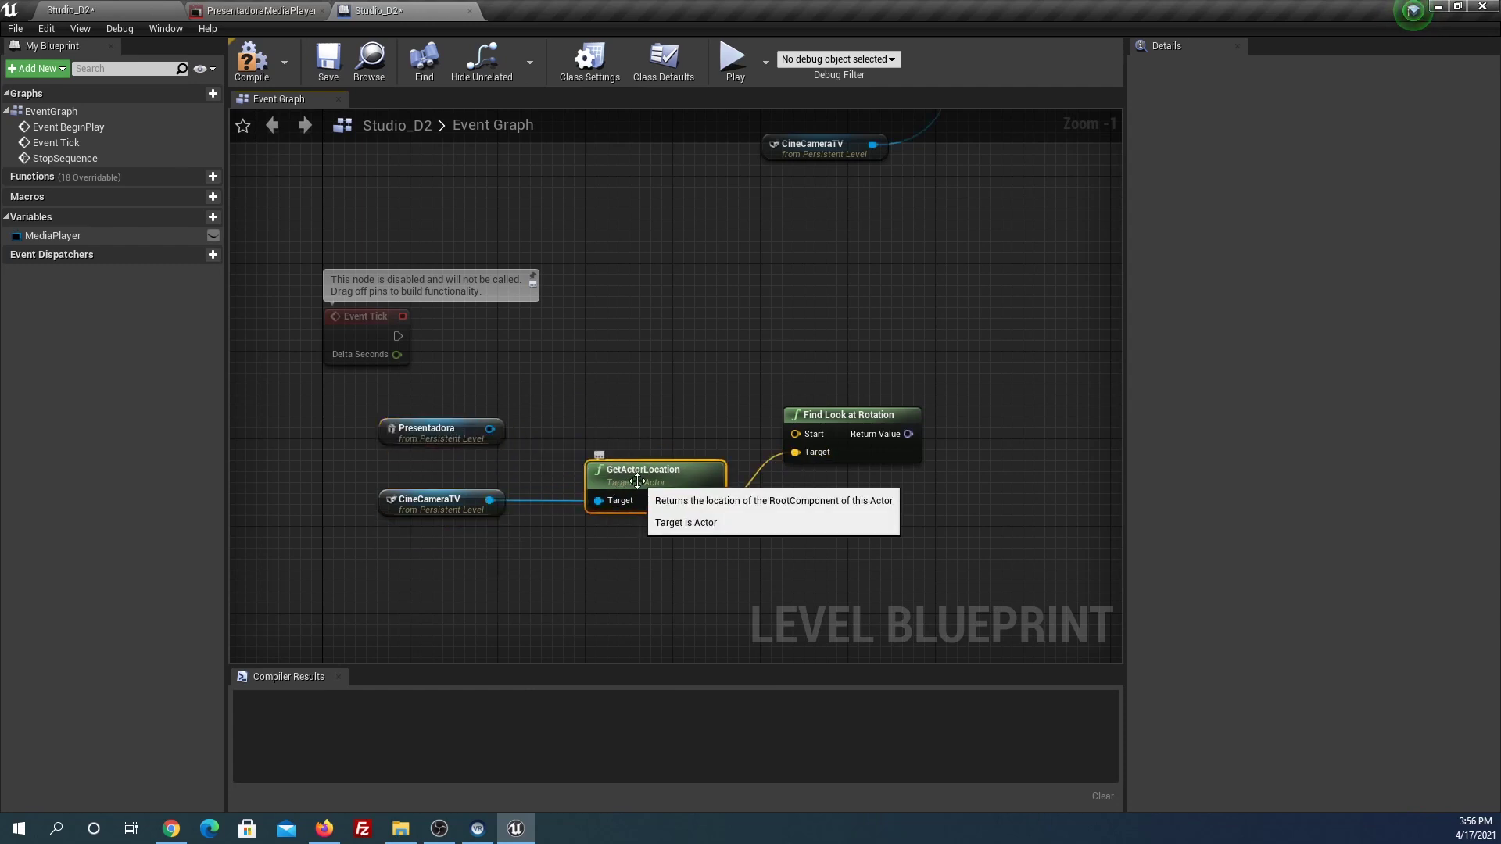
{"action": "key", "text": "ctrl+w"}
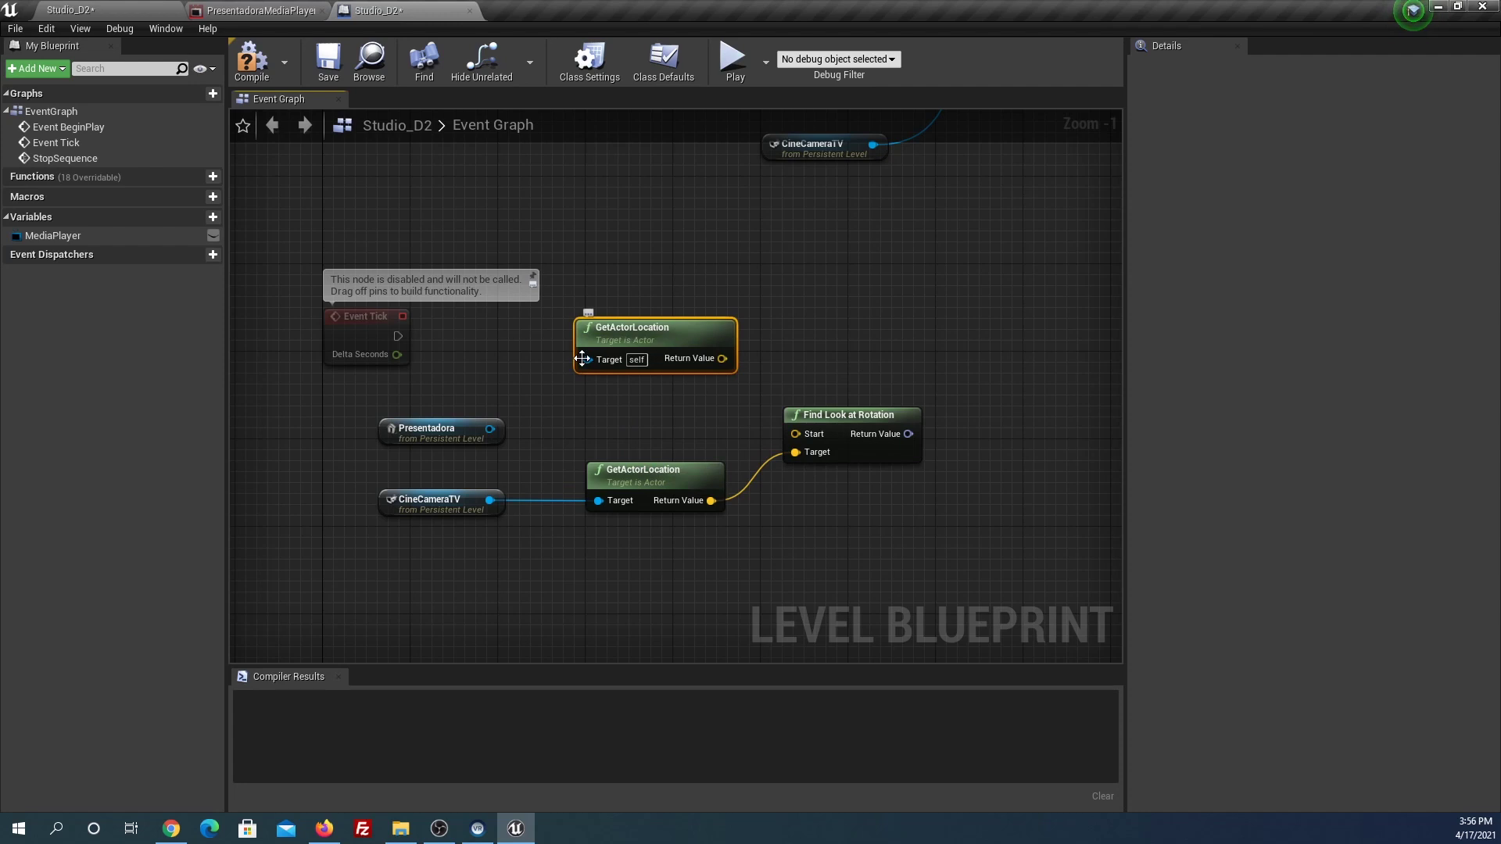
{"action": "left_click_drag", "start_coordinate": [582, 358], "coordinate": [489, 429]}
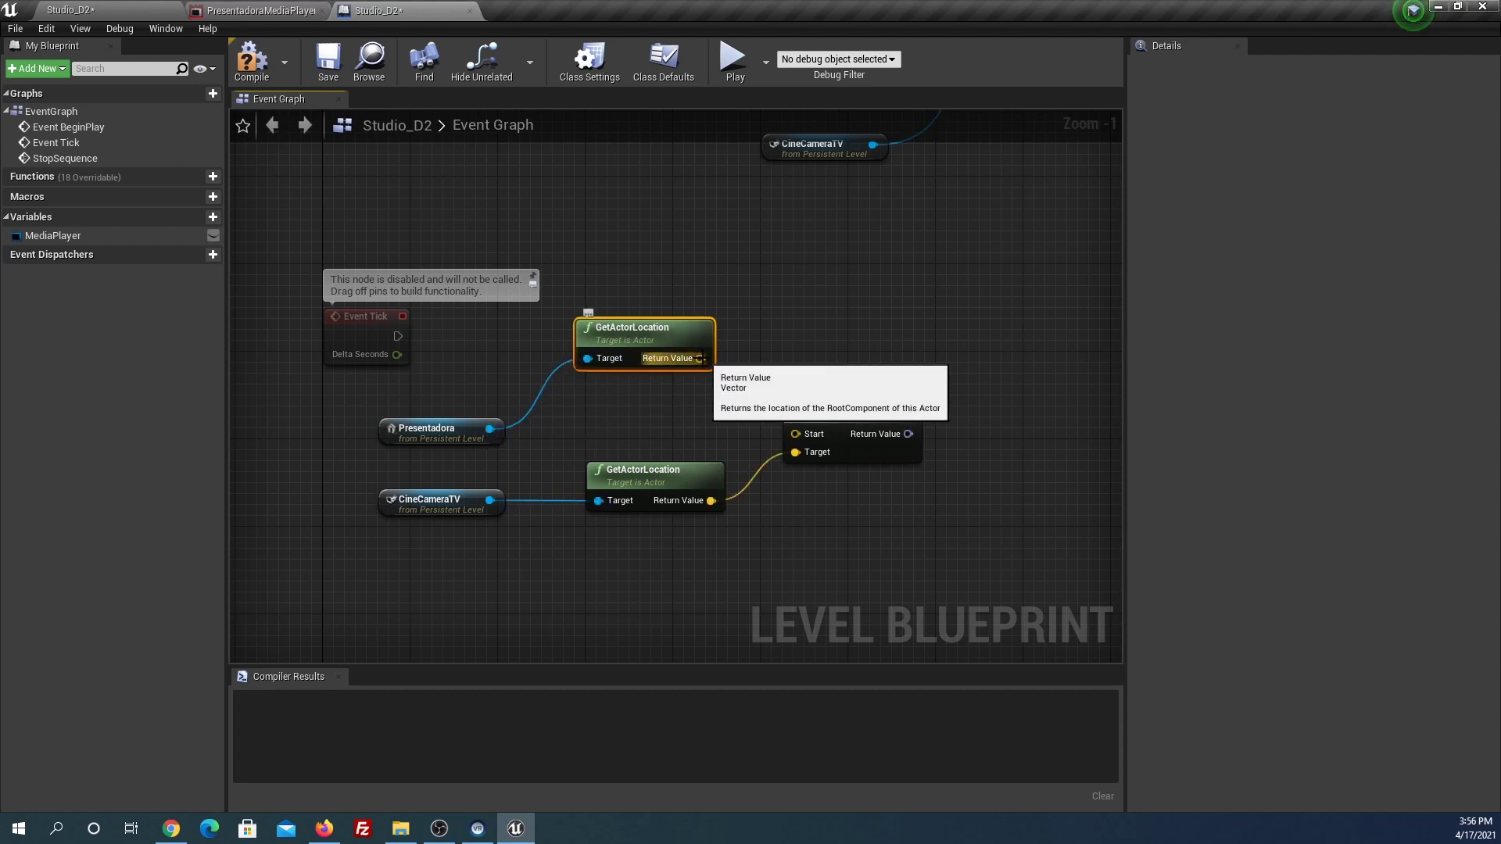
{"action": "left_click_drag", "start_coordinate": [701, 358], "coordinate": [795, 434]}
Straighten the wires and align the Presentadora and camera node rows
{"action": "left_click_drag", "start_coordinate": [827, 274], "coordinate": [492, 443]}
{"action": "key", "text": "q"}
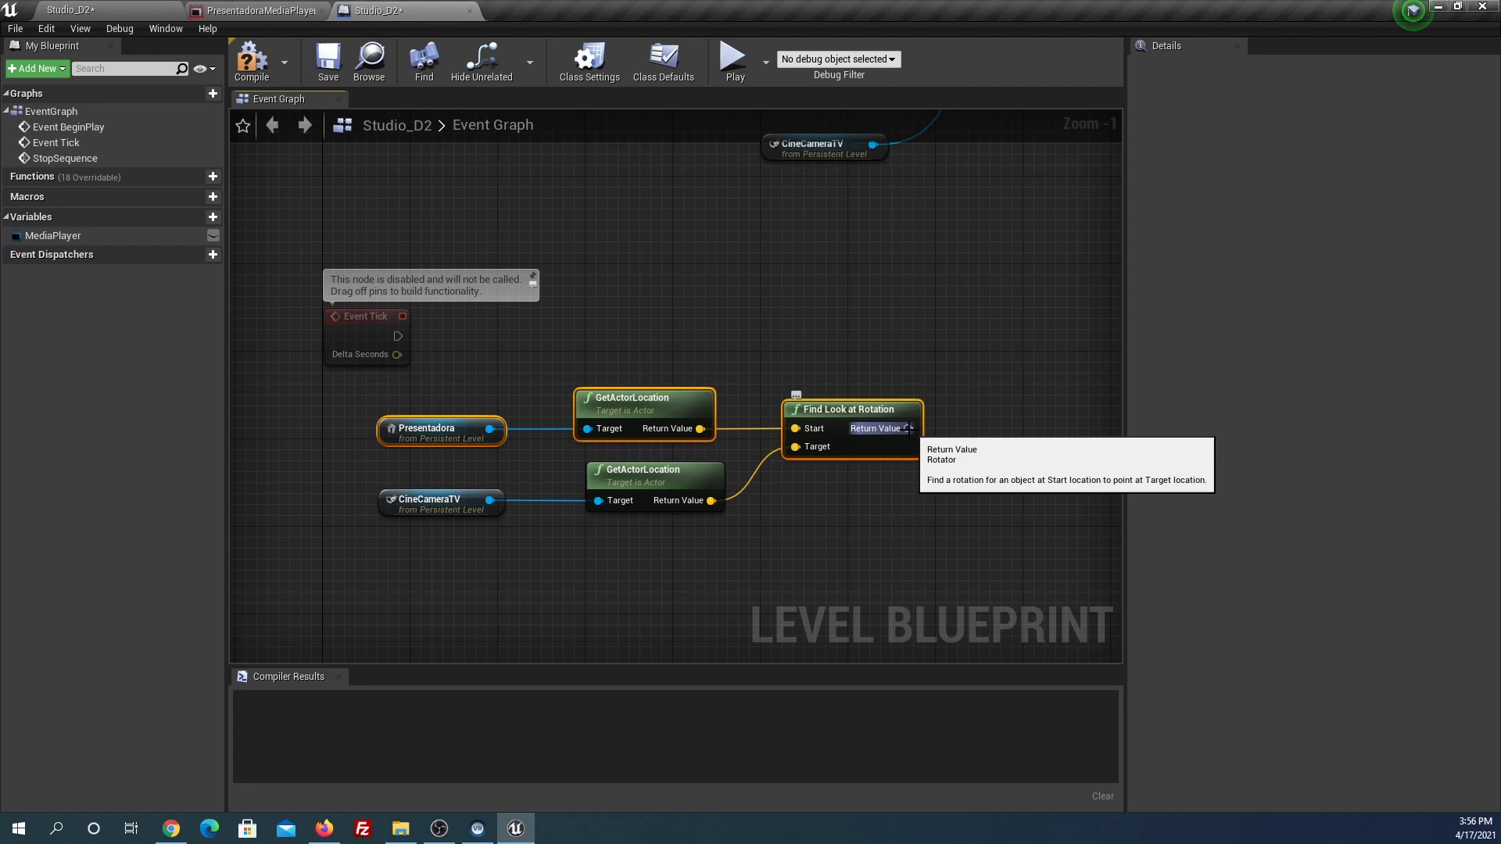
{"action": "left_click_drag", "start_coordinate": [451, 377], "coordinate": [909, 548]}
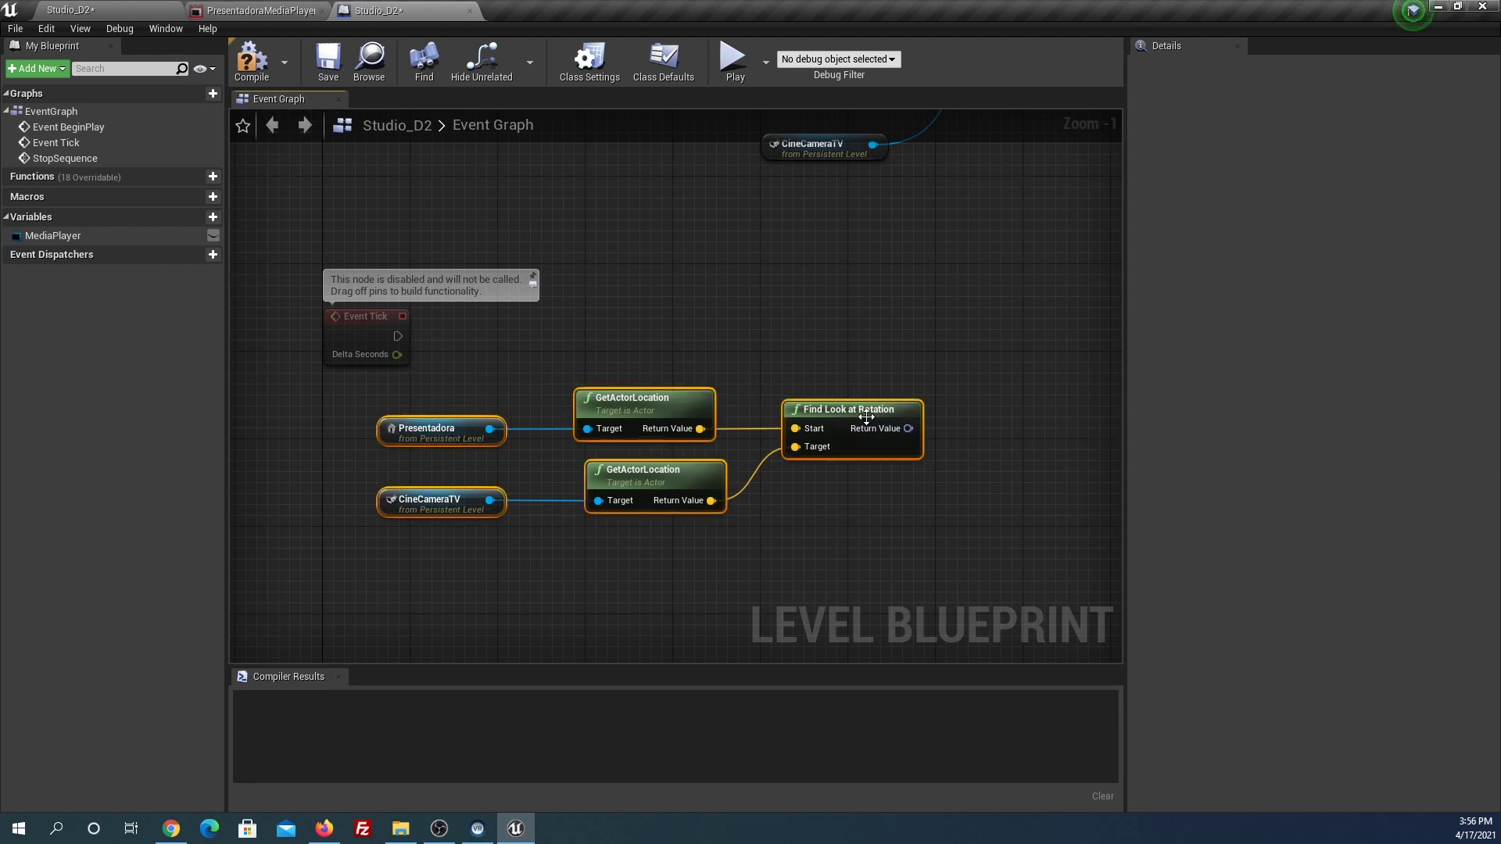
{"action": "left_click_drag", "start_coordinate": [867, 417], "coordinate": [888, 466]}
{"action": "right_click_drag", "start_coordinate": [836, 374], "coordinate": [769, 412]}
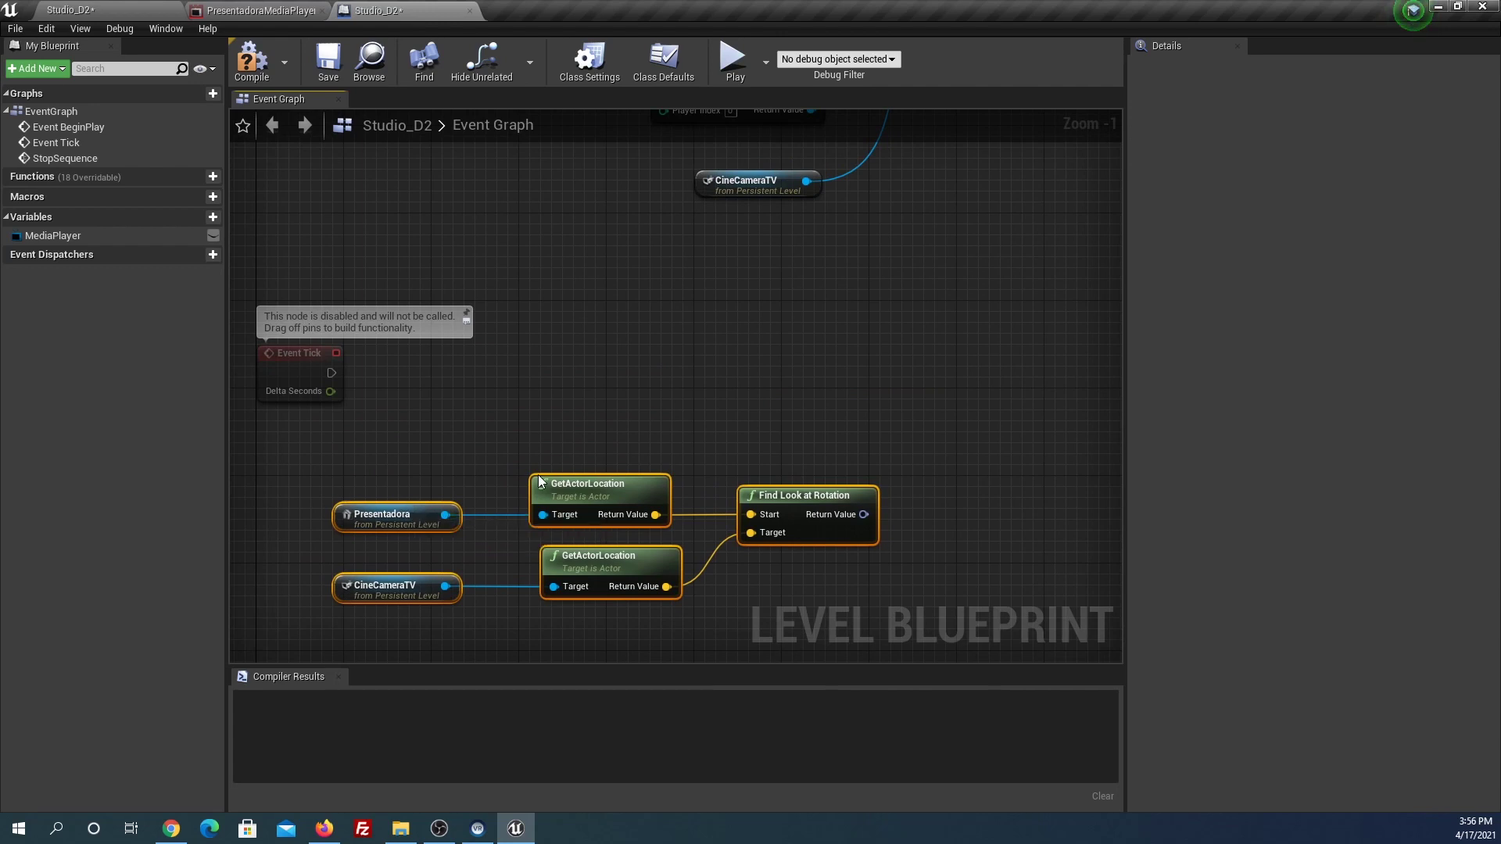
Paste a second Presentadora reference and add a SetActorRotation node from it
{"action": "left_click", "coordinate": [383, 520]}
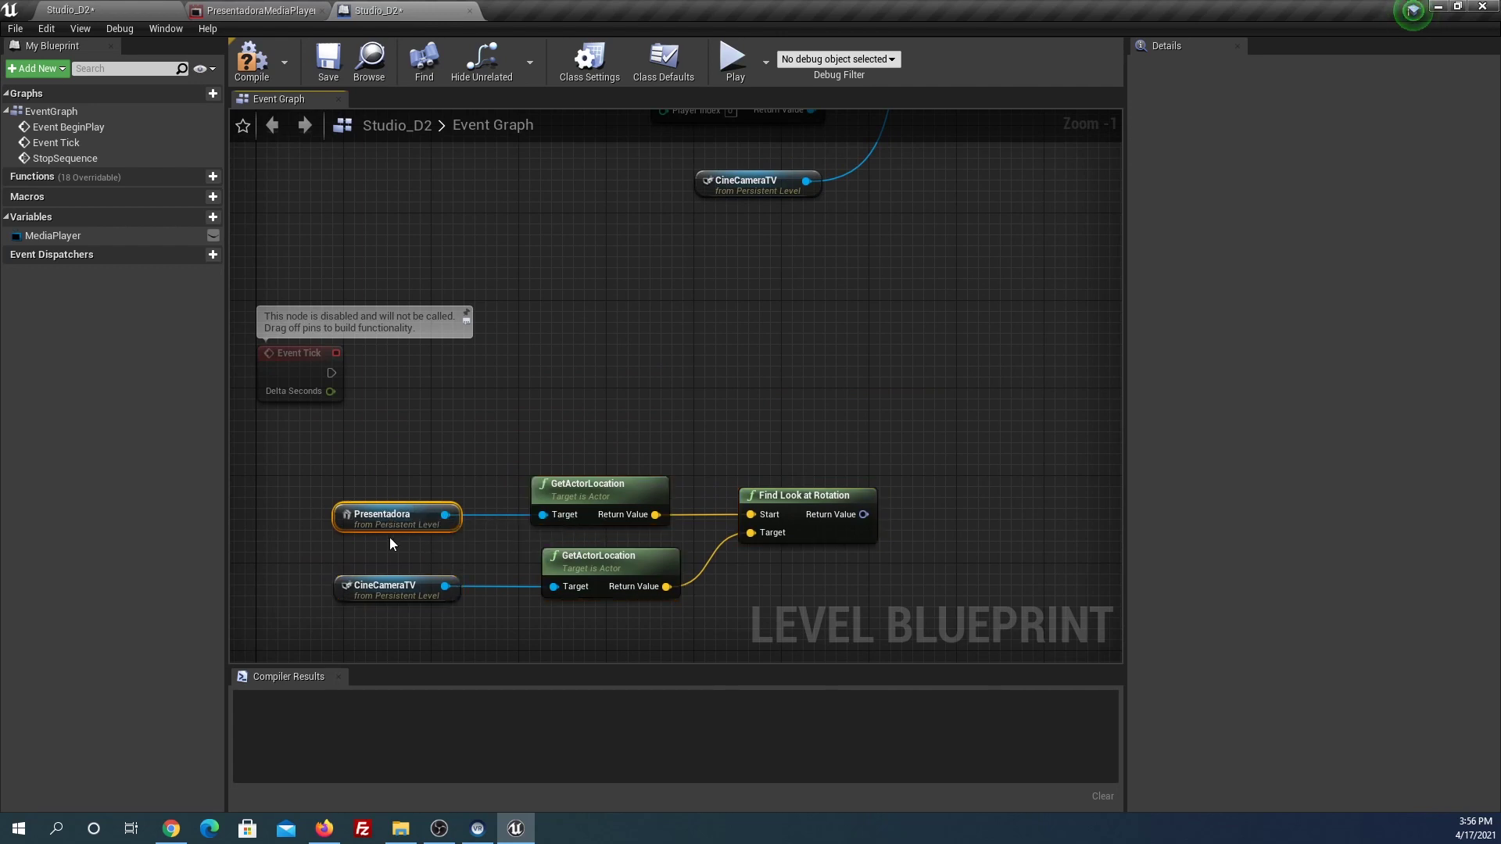
{"action": "key", "text": "ctrl+c"}
{"action": "key", "text": "ctrl+v"}
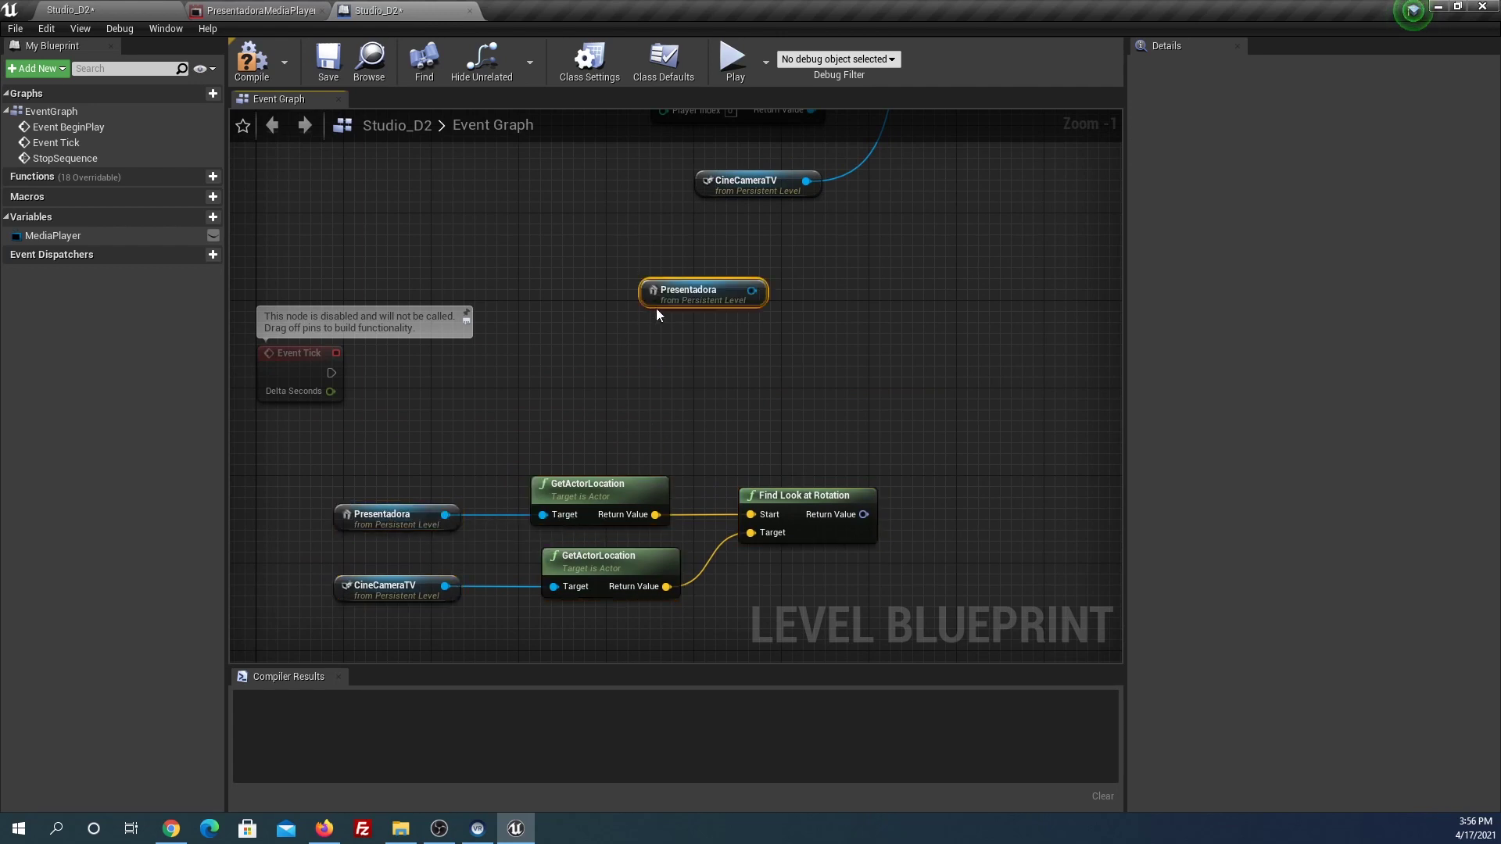
{"action": "left_click_drag", "start_coordinate": [752, 291], "coordinate": [837, 353]}
{"action": "type", "text": "setactor"}
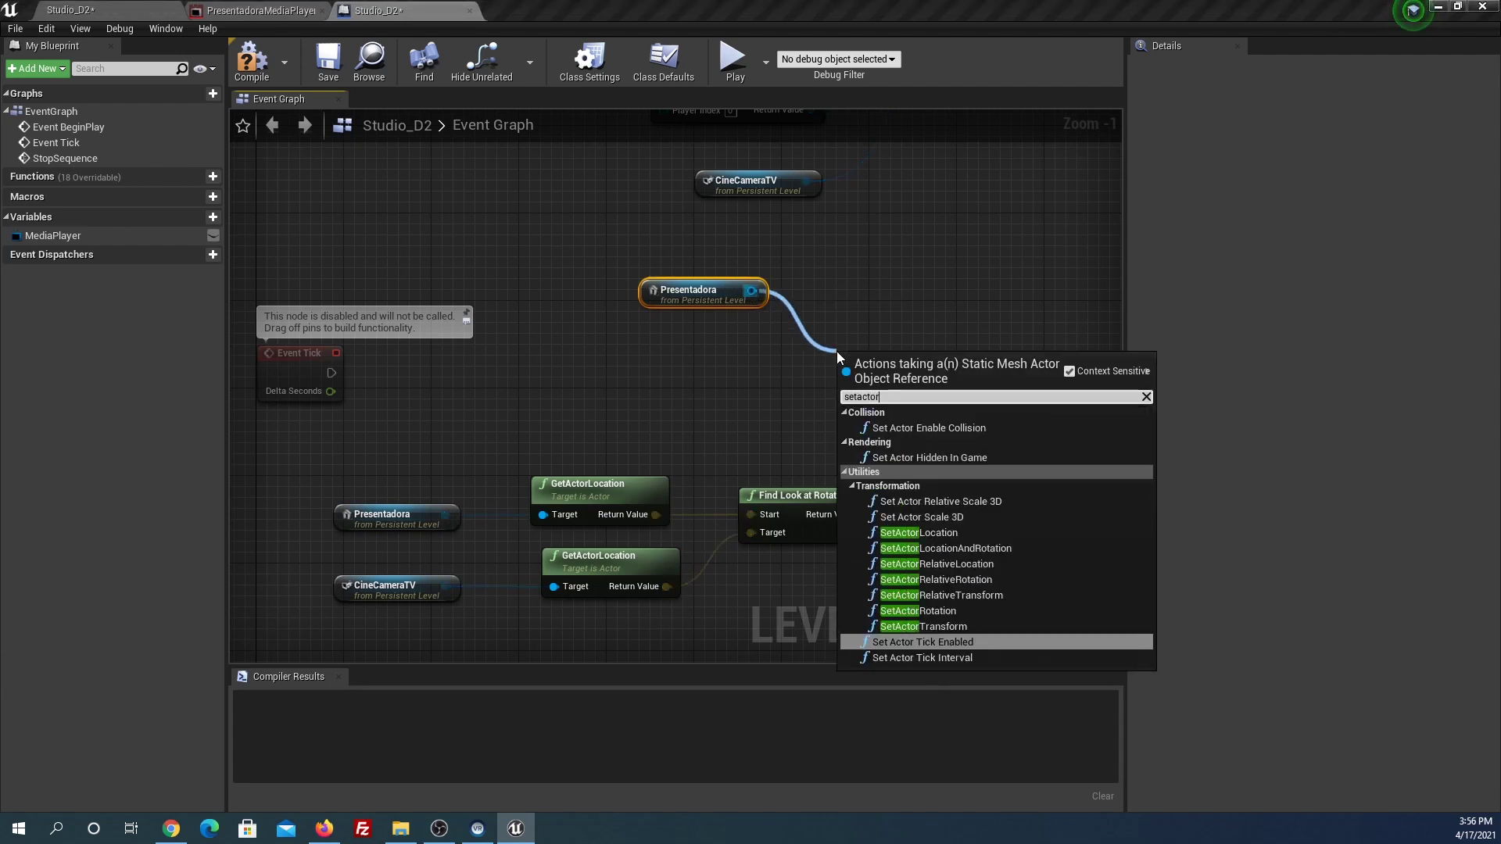
{"action": "type", "text": "rot"}
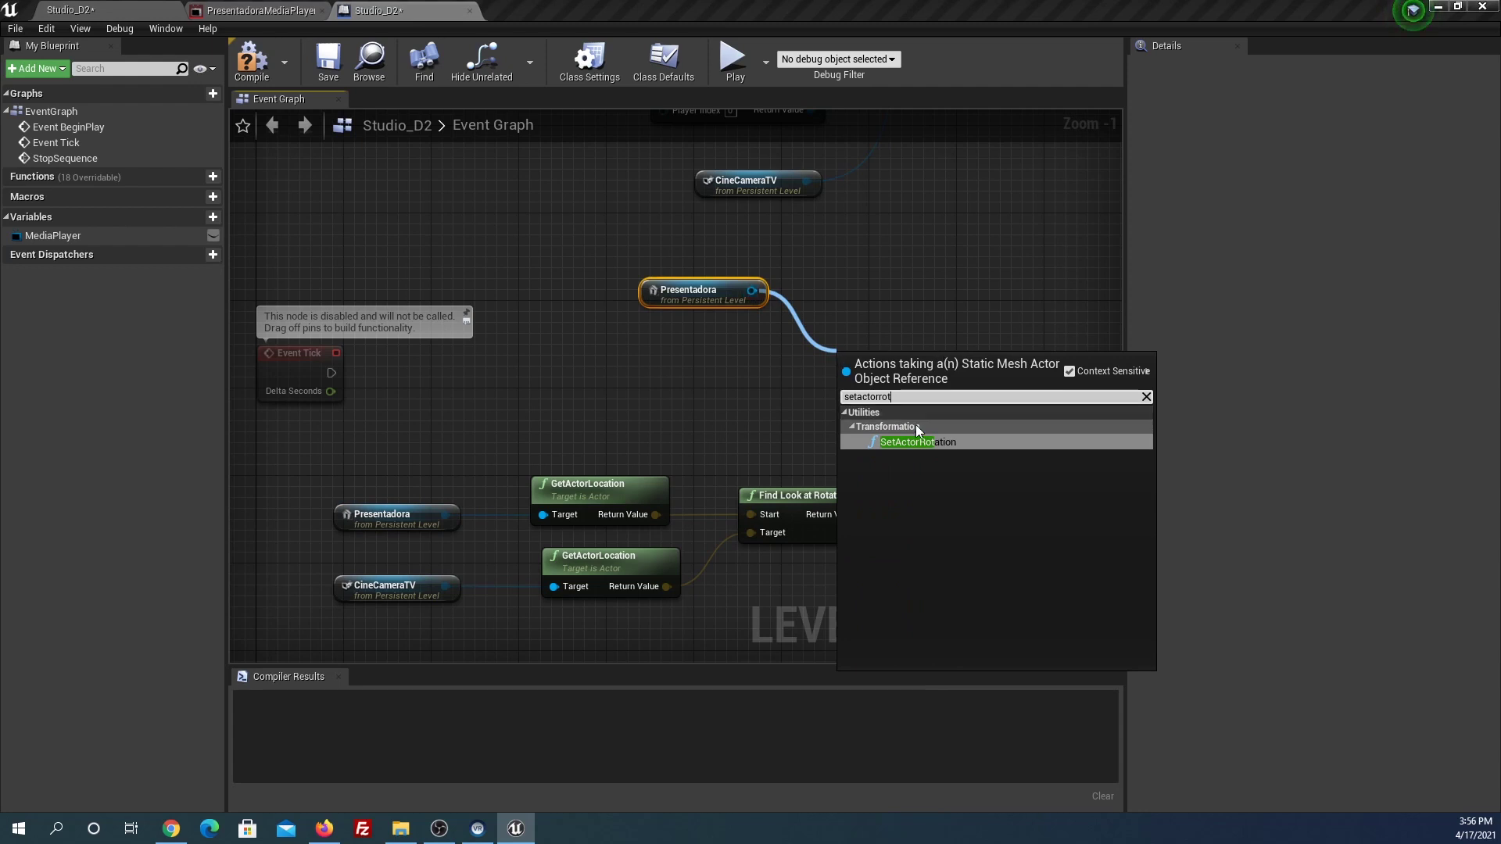
{"action": "left_click", "coordinate": [911, 438]}
{"action": "right_click_drag", "start_coordinate": [890, 309], "coordinate": [904, 256]}
{"action": "left_click_drag", "start_coordinate": [939, 310], "coordinate": [1015, 291]}
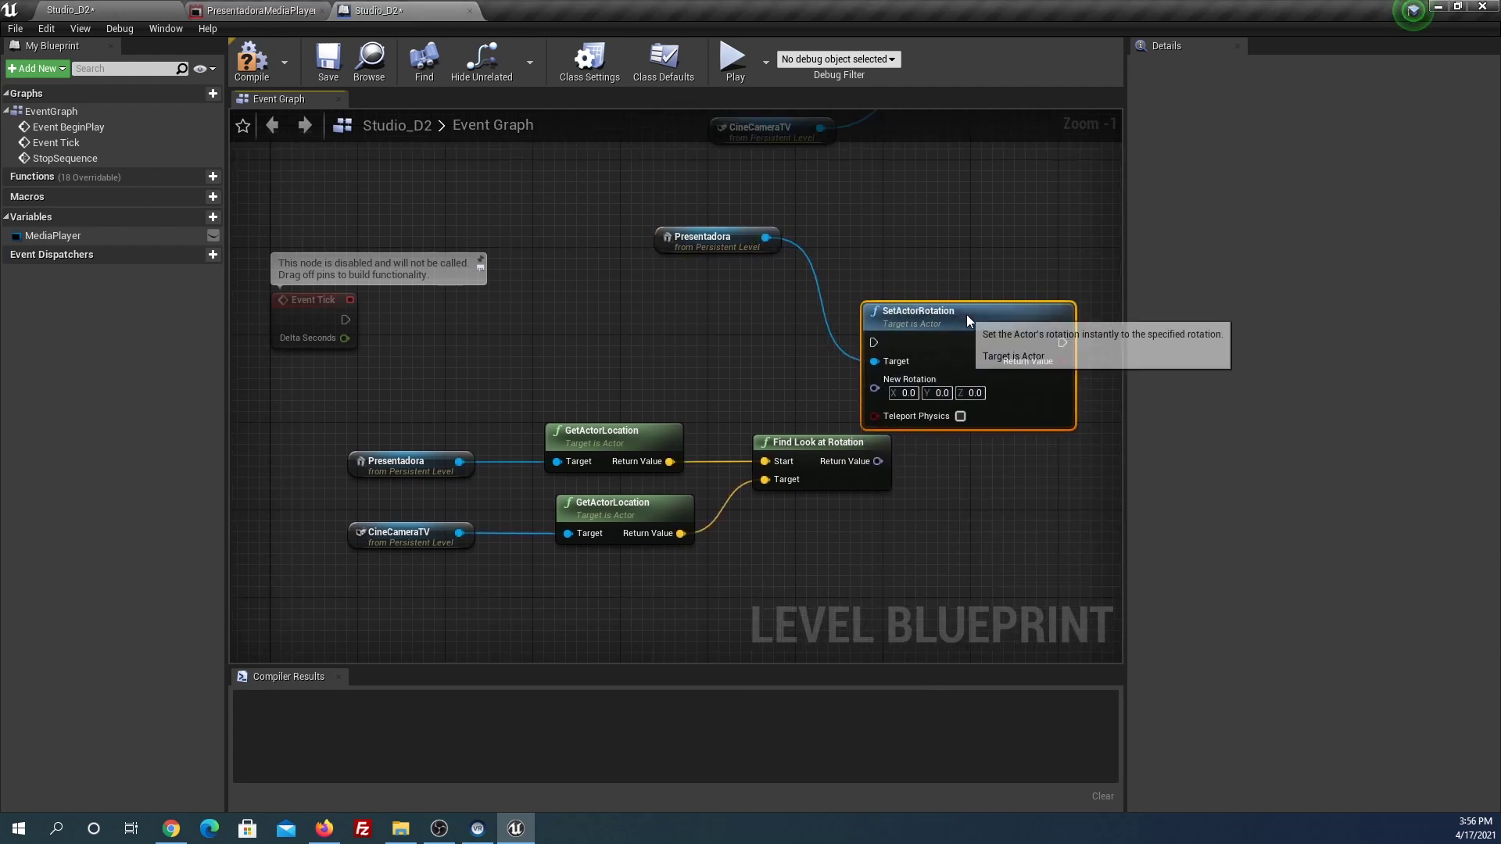
Wire Event Tick's execution pin into SetActorRotation and tidy the node layout
{"action": "left_click_drag", "start_coordinate": [346, 319], "coordinate": [935, 322]}
{"action": "right_click_drag", "start_coordinate": [935, 322], "coordinate": [813, 335]}
{"action": "left_click_drag", "start_coordinate": [863, 301], "coordinate": [997, 306]}
{"action": "left_click_drag", "start_coordinate": [552, 259], "coordinate": [747, 269]}
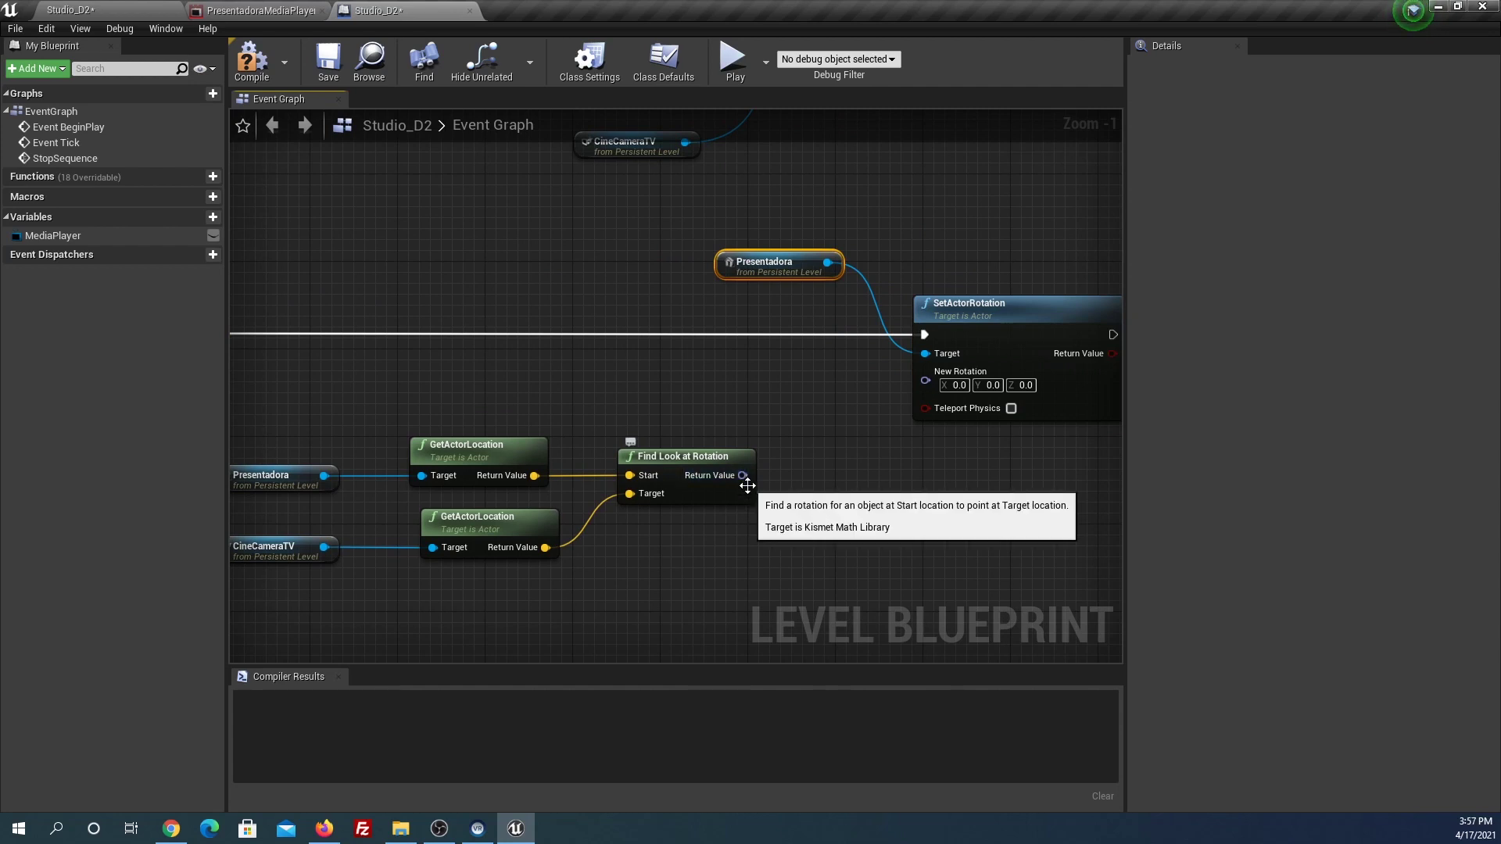
Select the Presentadora plane and try two trial rotations, undoing each
{"action": "left_click", "coordinate": [84, 11]}
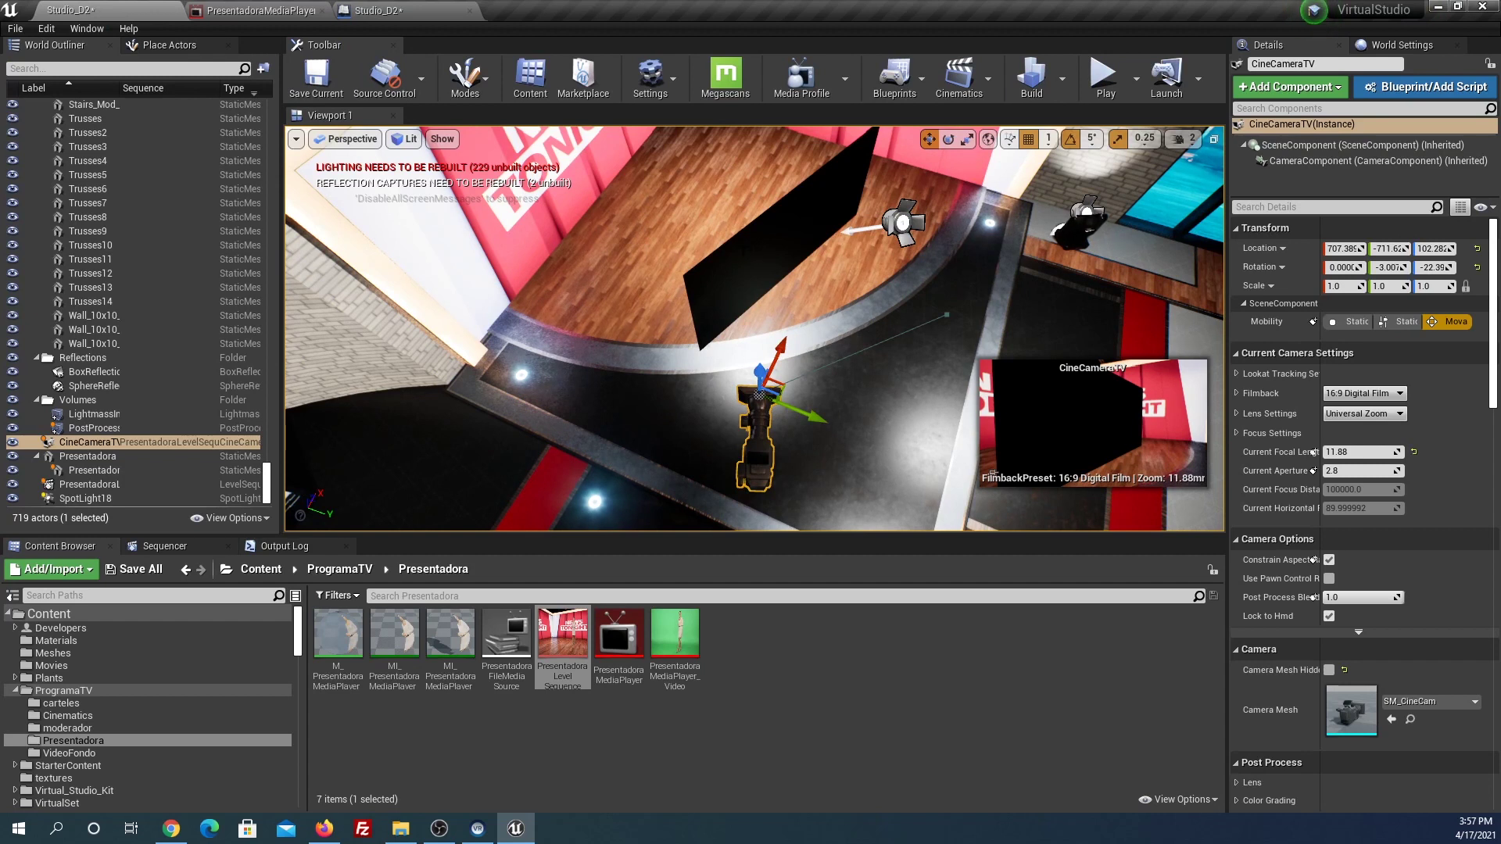
{"action": "left_click", "coordinate": [749, 250]}
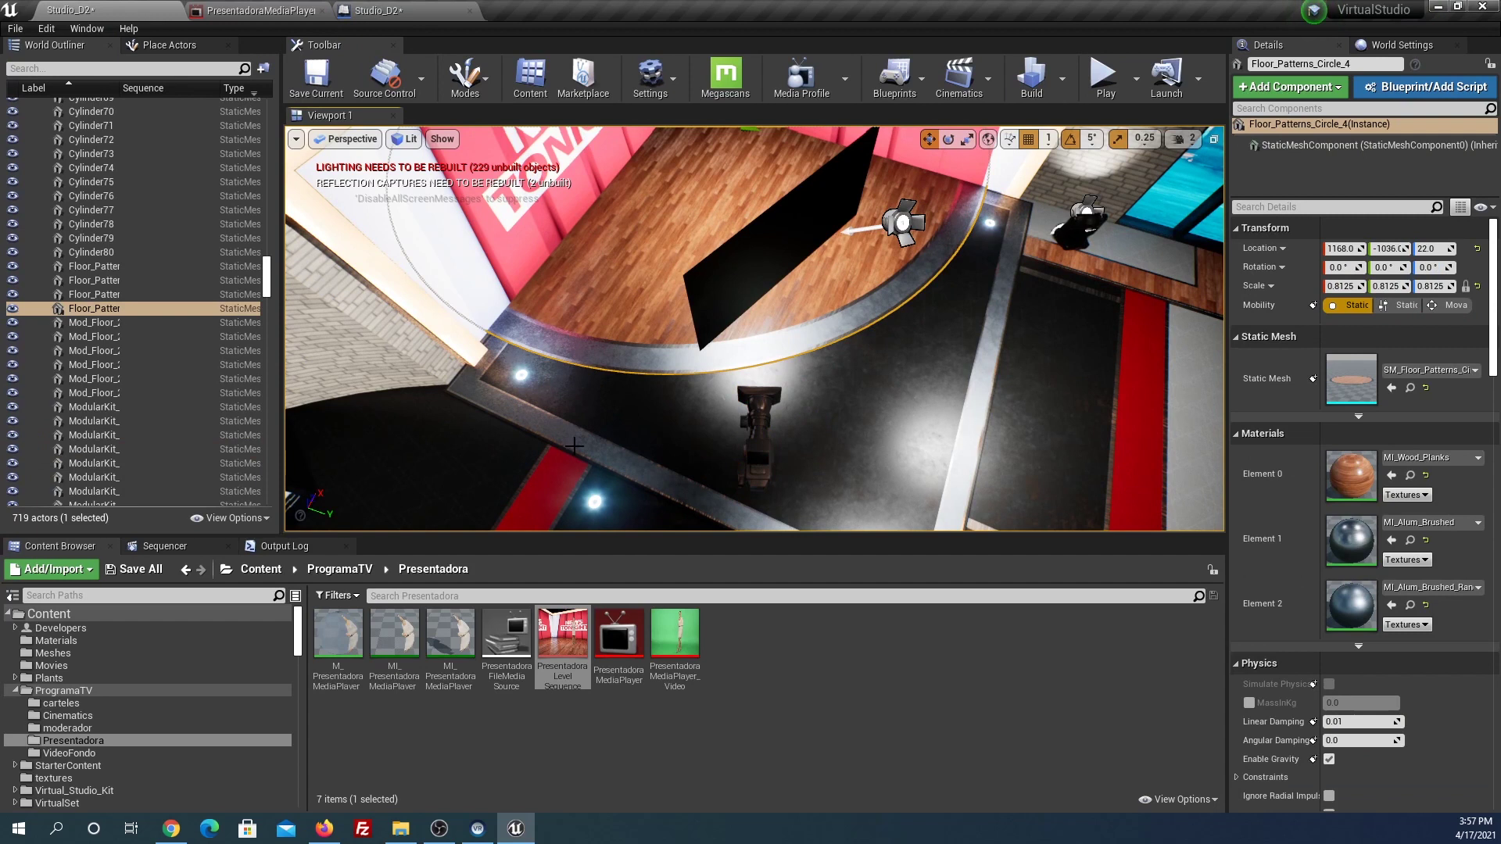
{"action": "left_click_drag", "start_coordinate": [270, 288], "coordinate": [267, 477]}
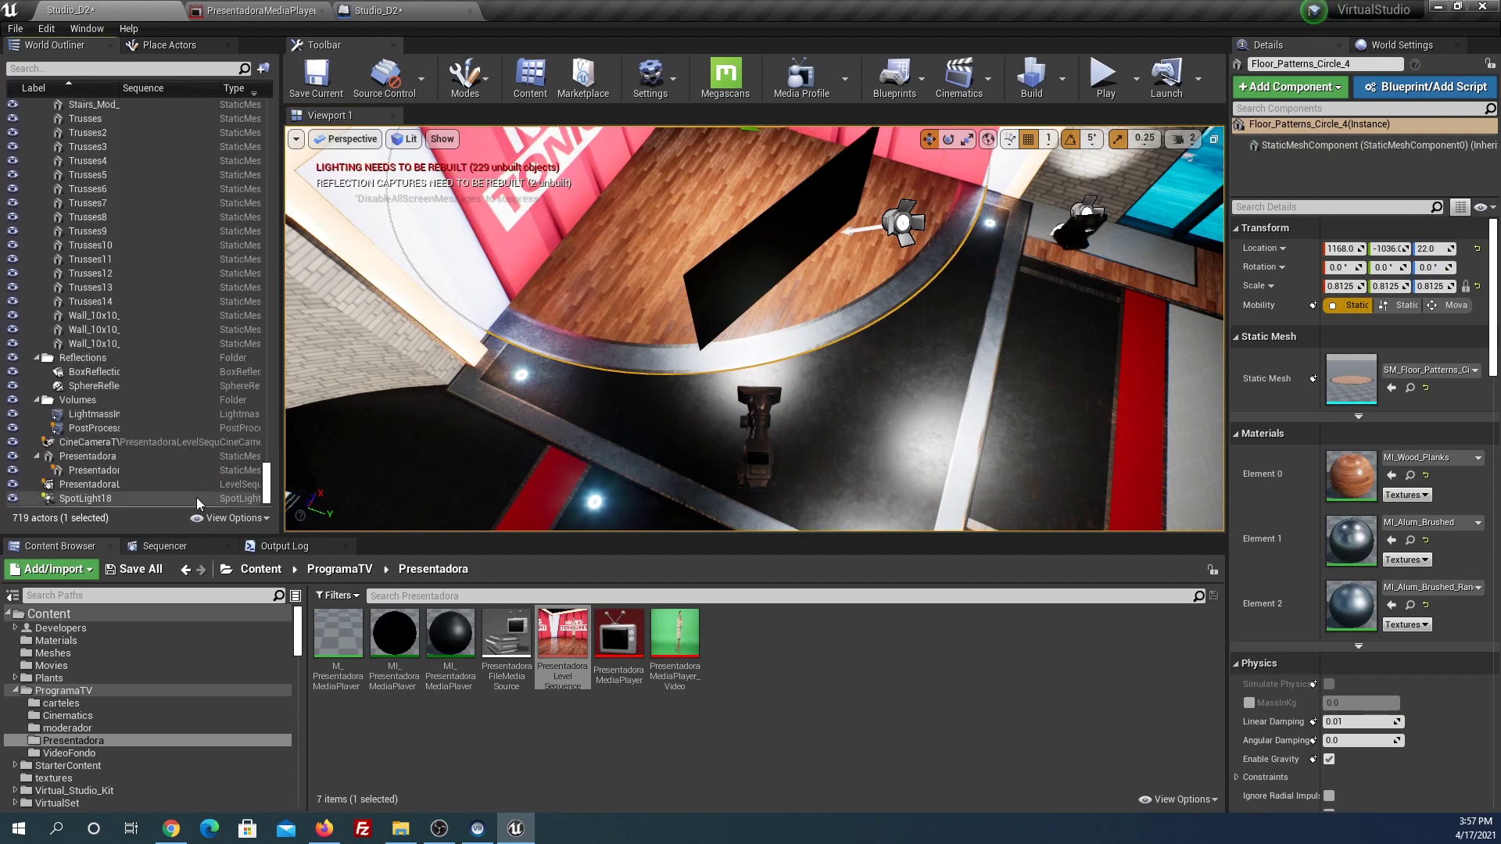
{"action": "left_click", "coordinate": [180, 456]}
{"action": "key", "text": "e"}
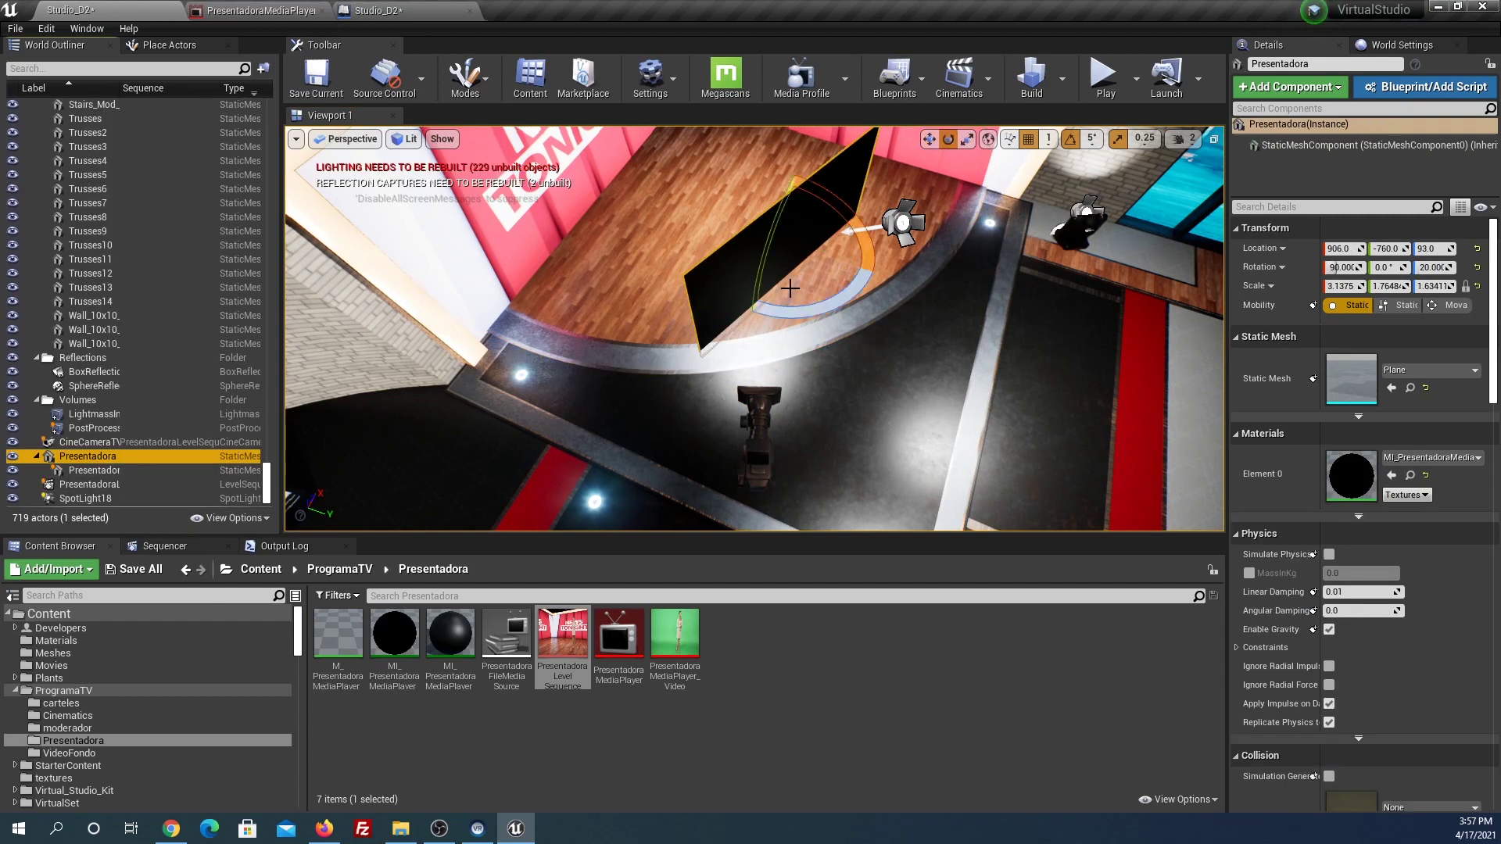
{"action": "left_click_drag", "start_coordinate": [796, 297], "coordinate": [774, 301]}
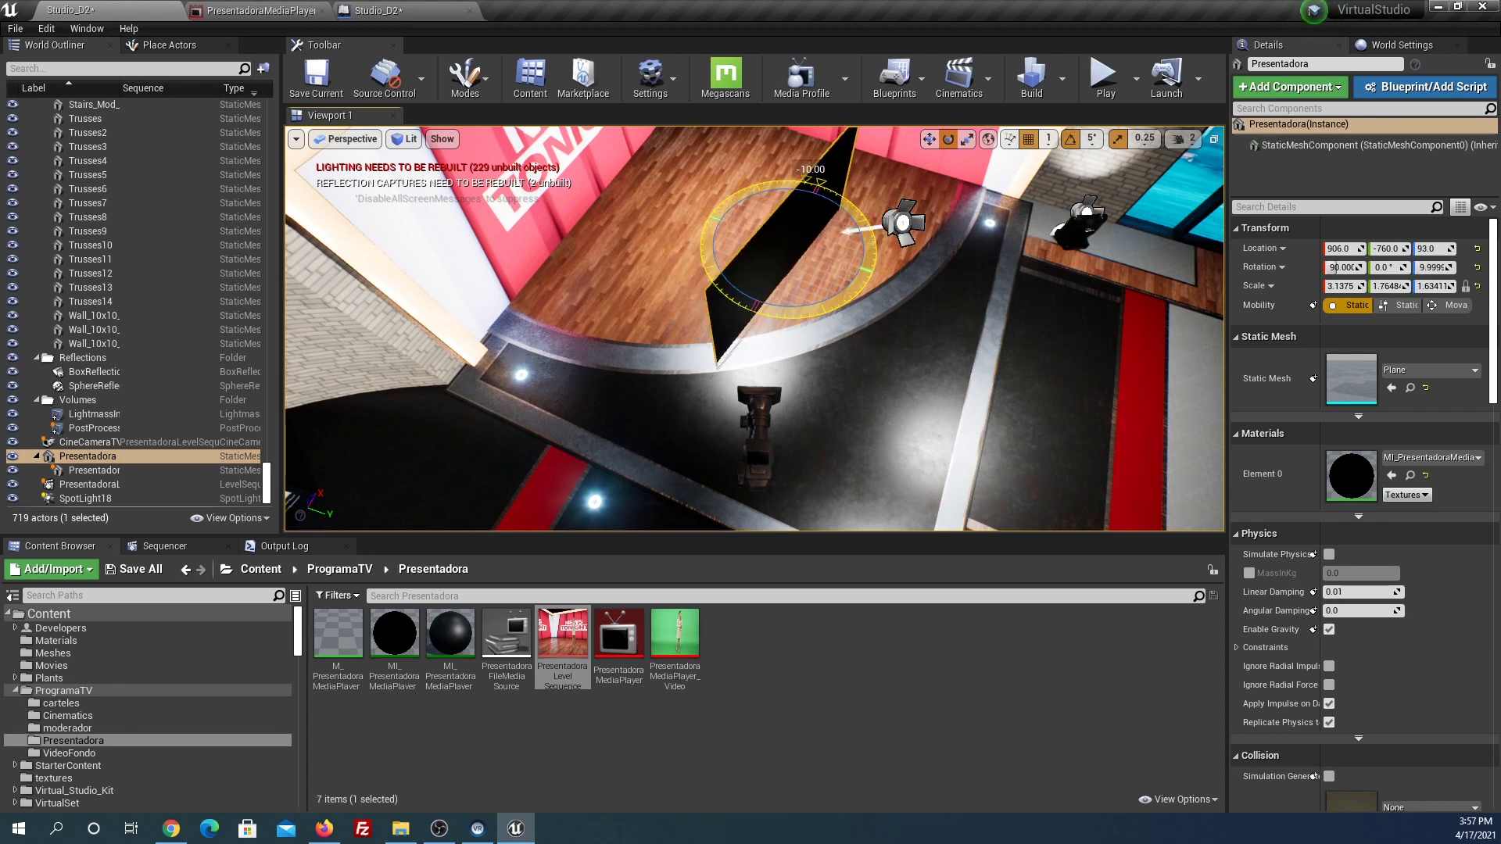
{"action": "key", "text": "ctrl+z"}
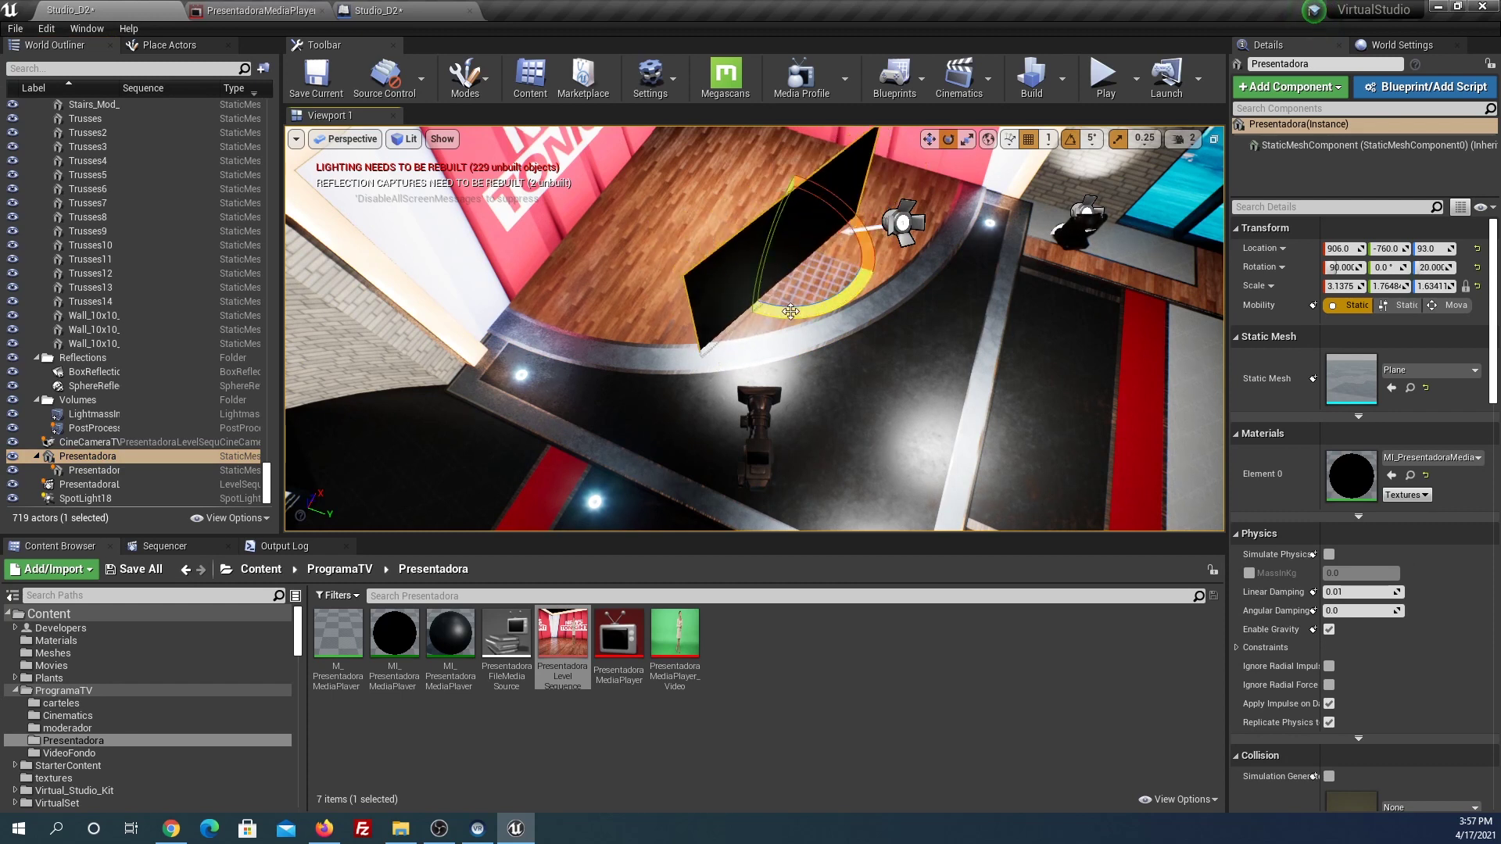
{"action": "mouse_move", "coordinate": [857, 250]}
{"action": "left_mouse_down"}
{"action": "mouse_move", "coordinate": [813, 281]}
{"action": "mouse_move", "coordinate": [860, 233]}
{"action": "left_mouse_up"}
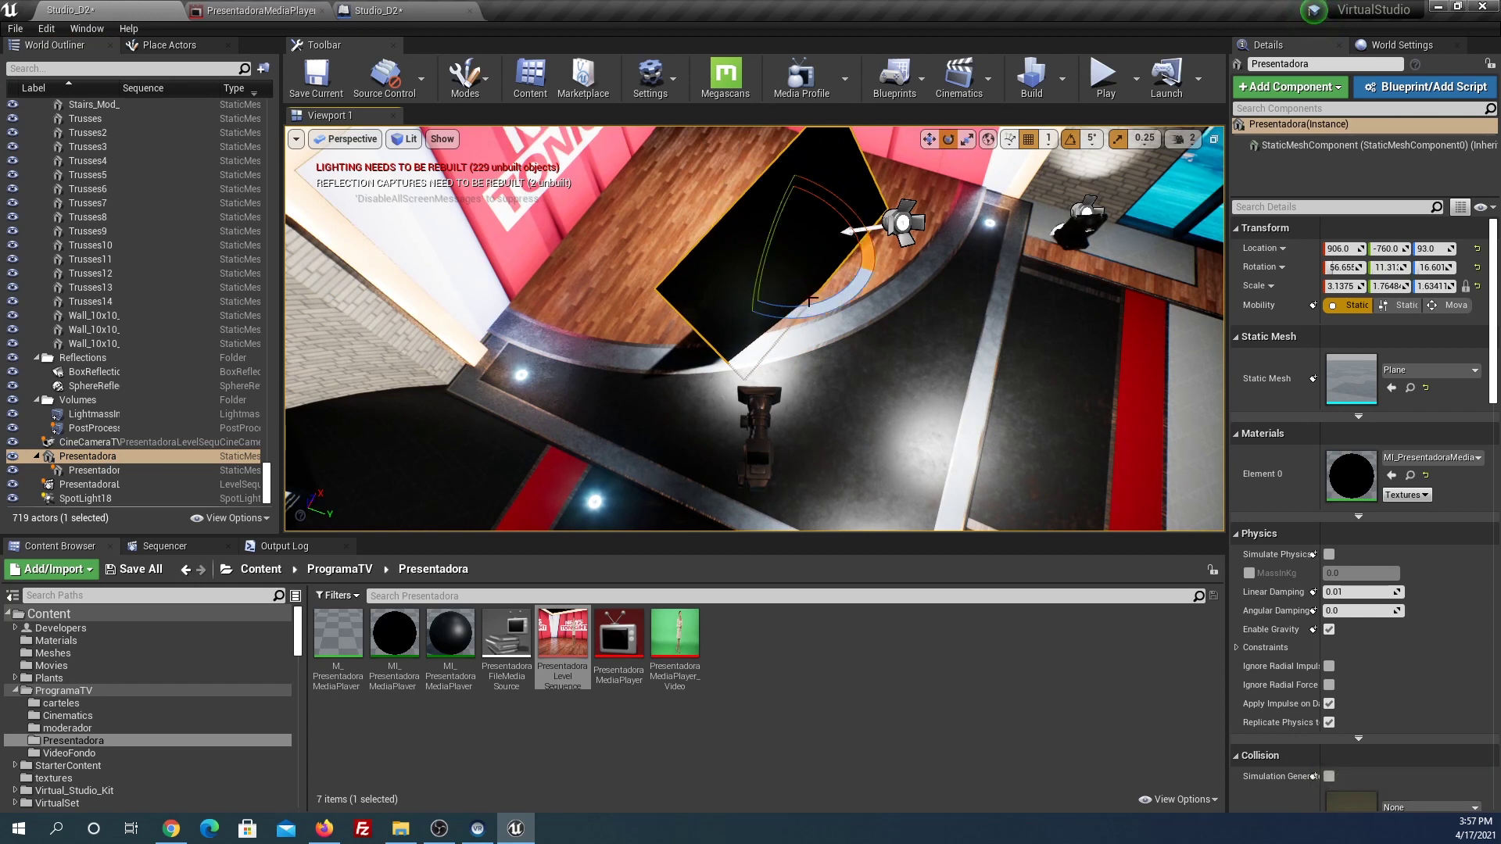
{"action": "key", "text": "ctrl+z"}
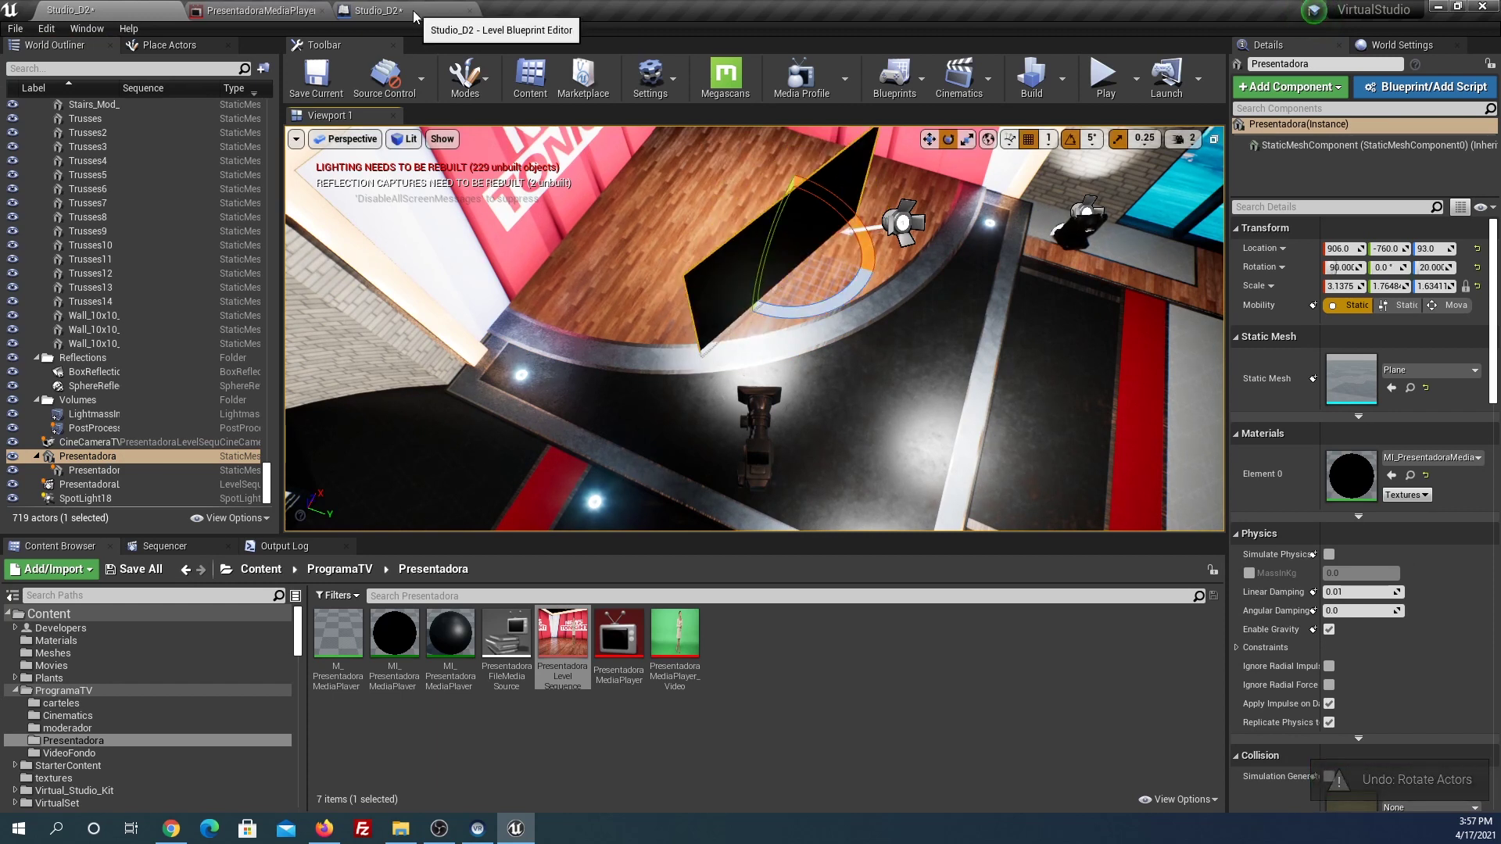
Test a 10-degree yaw turn on Presentadora and undo it to restore its original rotation
{"action": "key", "text": "r"}
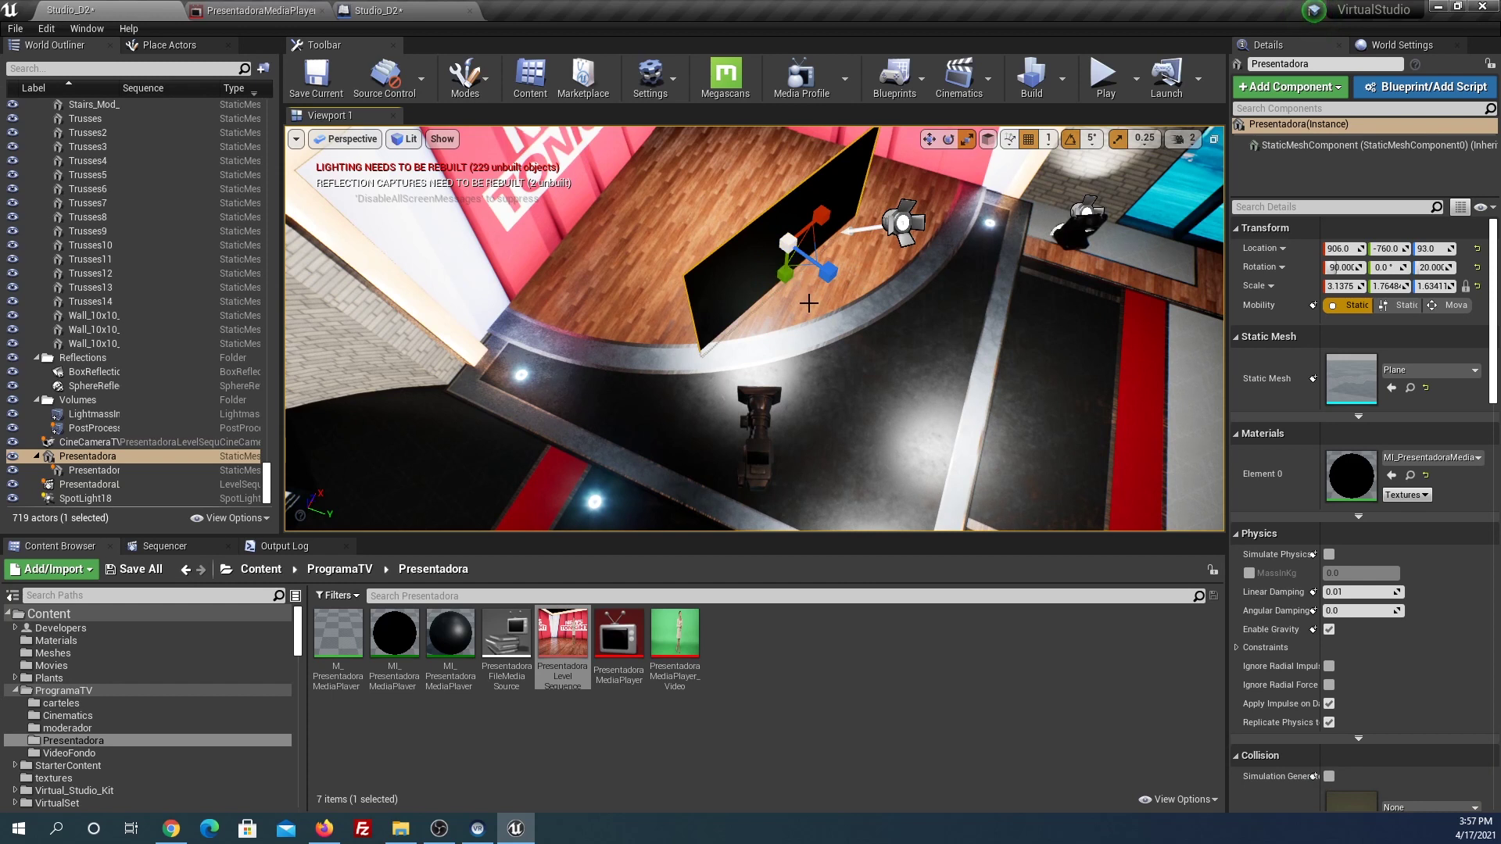
{"action": "key", "text": "w"}
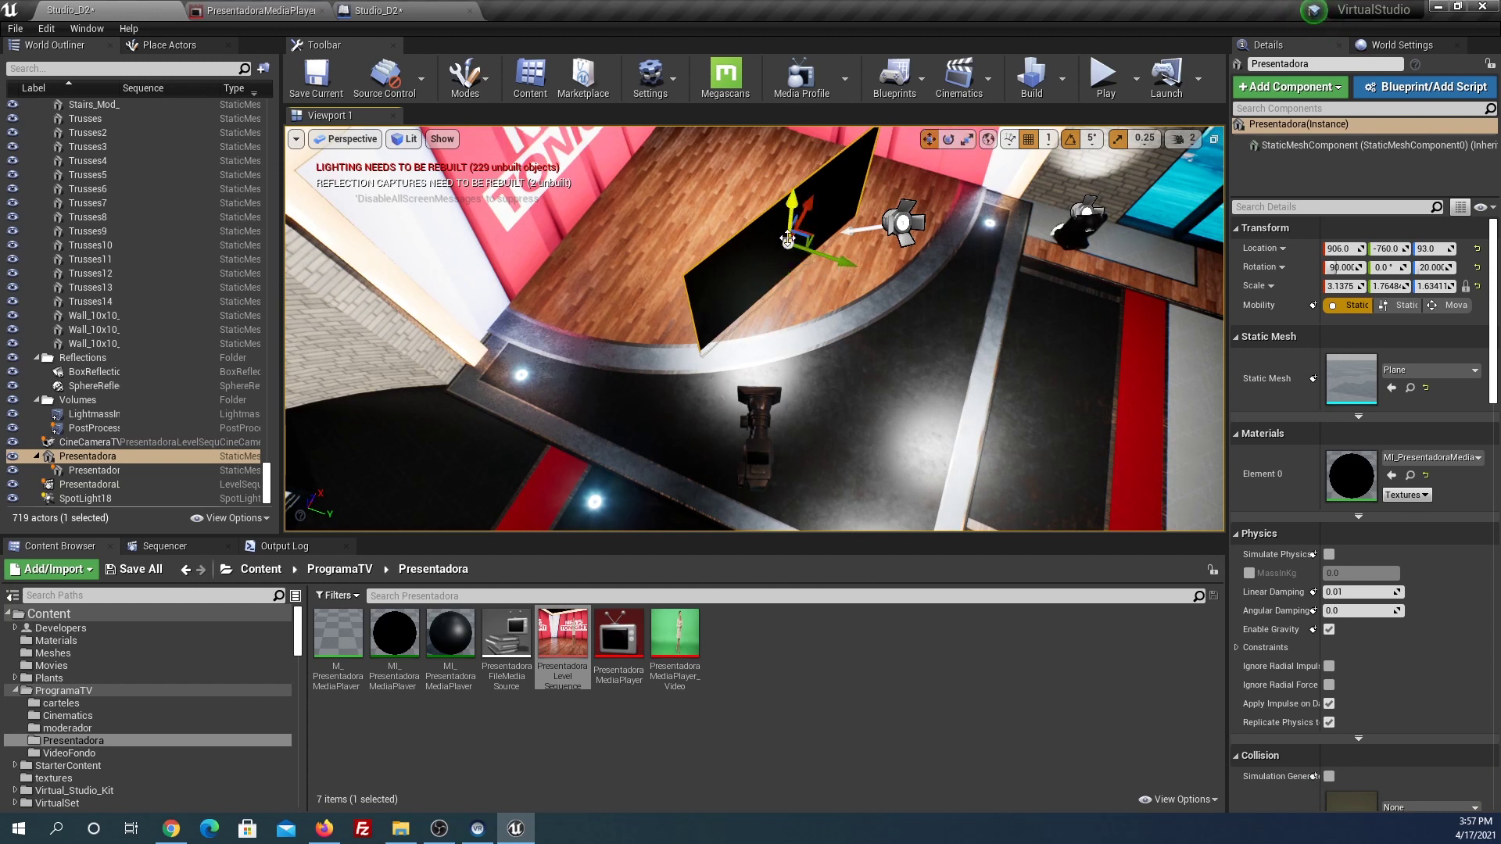
{"action": "key", "text": "e"}
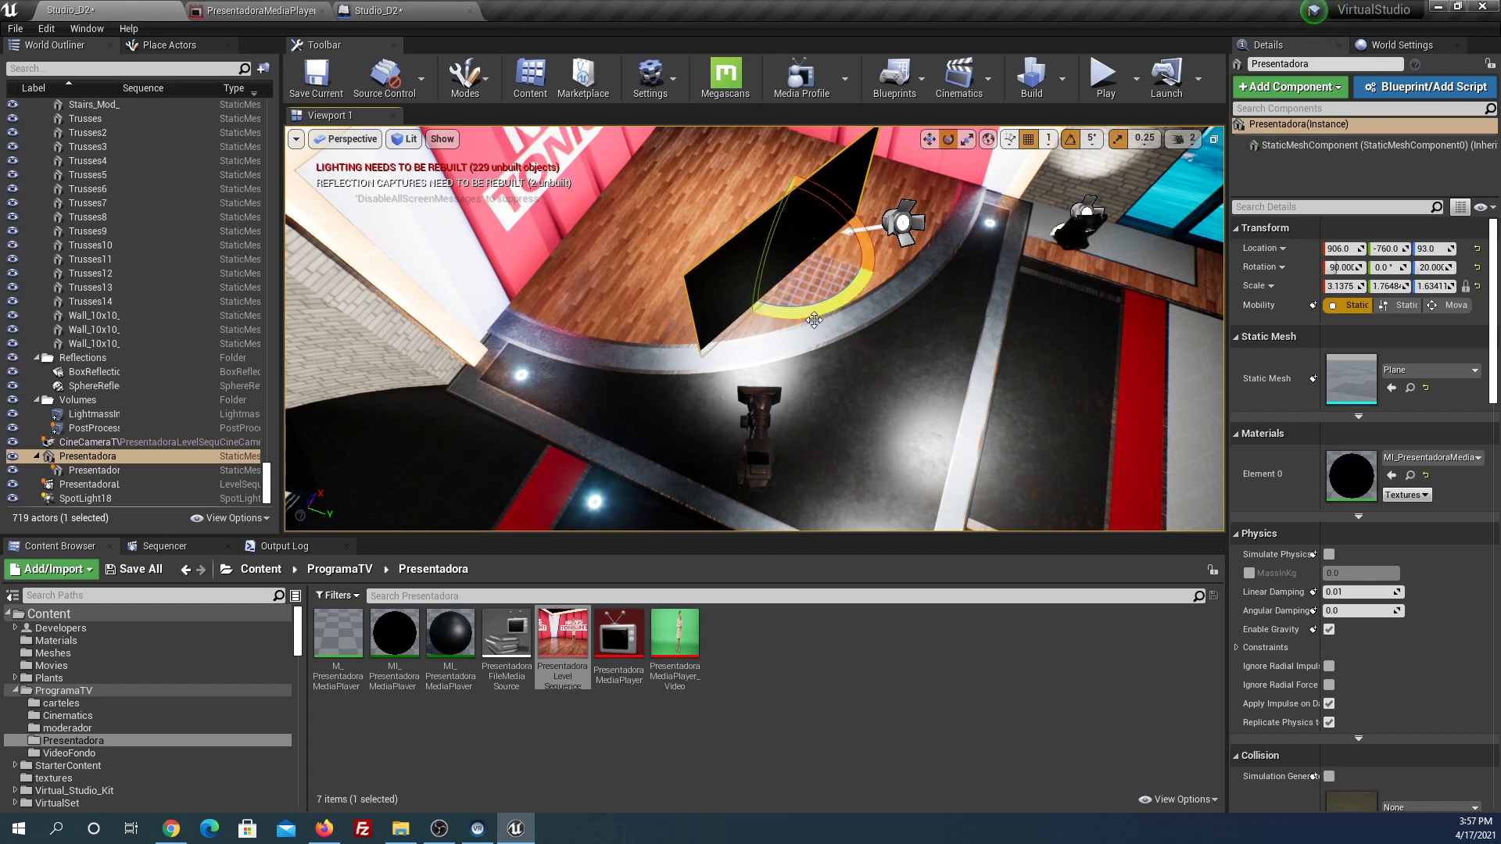
{"action": "mouse_move", "coordinate": [831, 308]}
{"action": "left_mouse_down"}
{"action": "mouse_move", "coordinate": [805, 311]}
{"action": "mouse_move", "coordinate": [872, 296]}
{"action": "mouse_move", "coordinate": [840, 303]}
{"action": "left_mouse_up"}
{"action": "key", "text": "ctrl+z"}
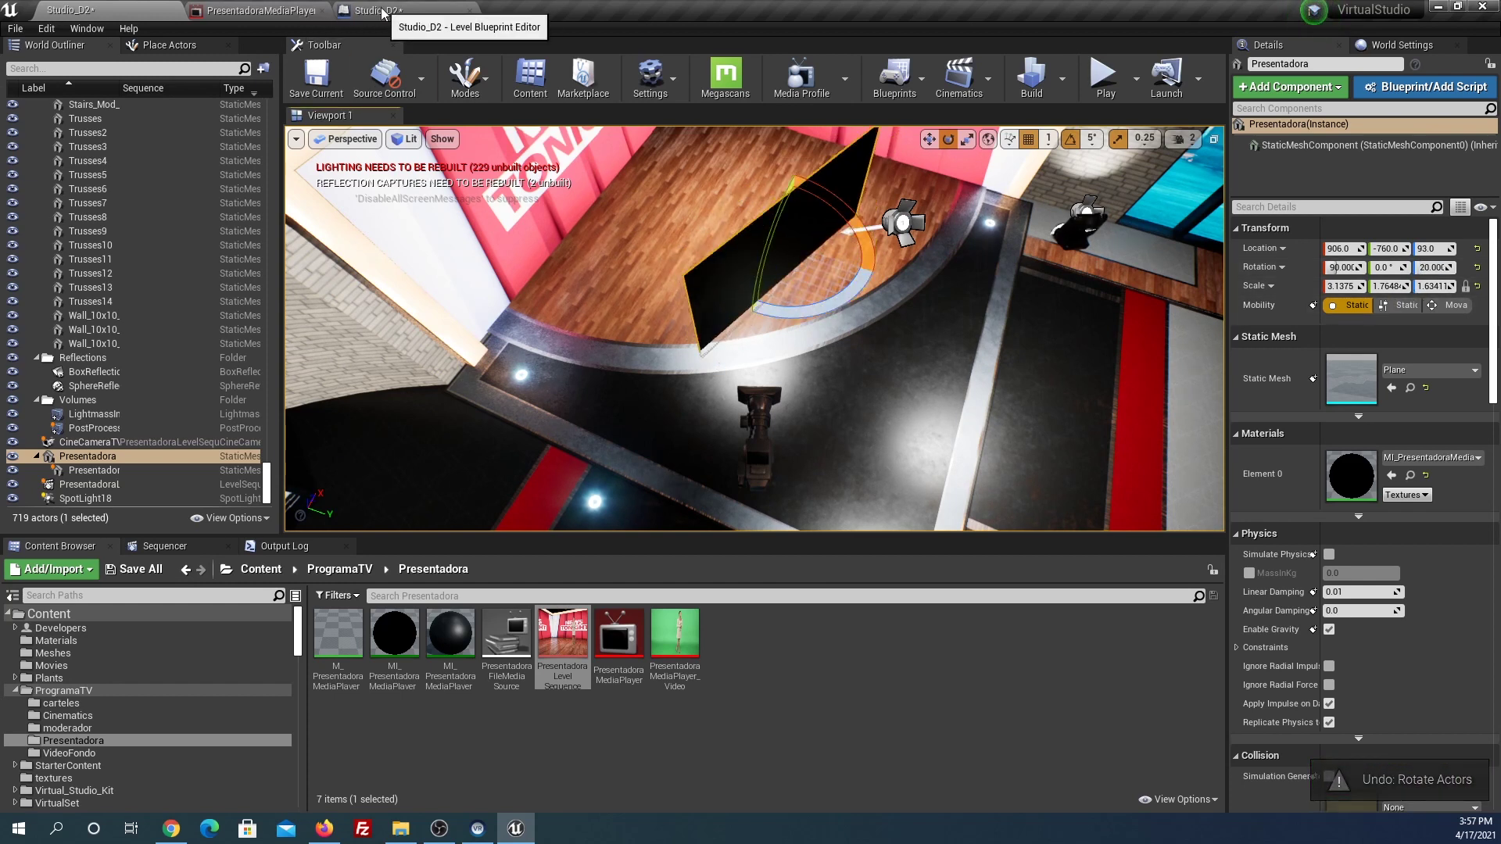
{"action": "left_click", "coordinate": [383, 14]}
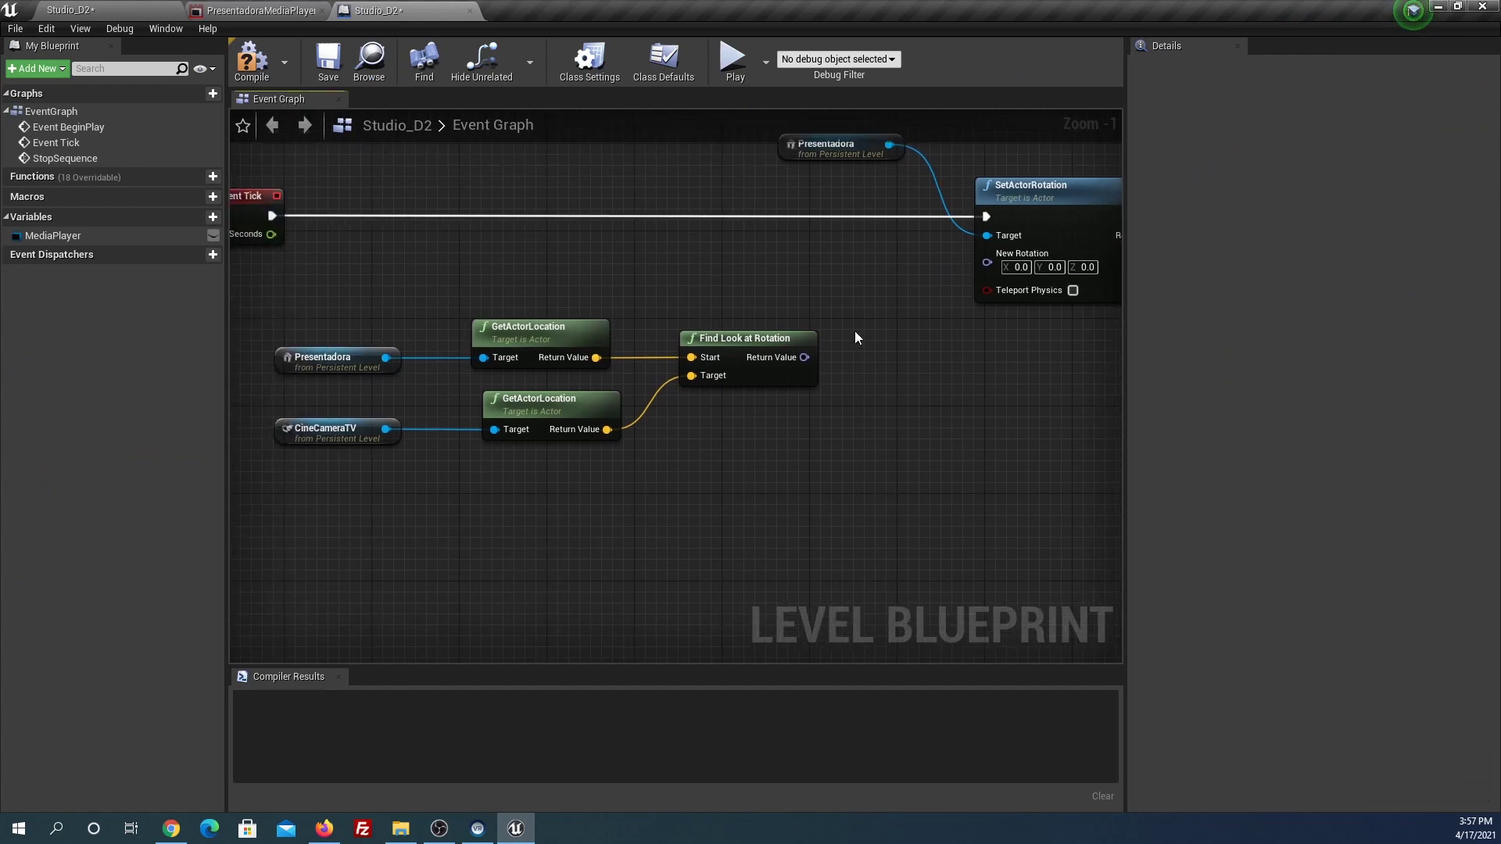
Split Find Look at Rotation's result and SetActorRotation's New Rotation into roll, pitch and yaw pins
{"action": "right_click", "coordinate": [805, 359]}
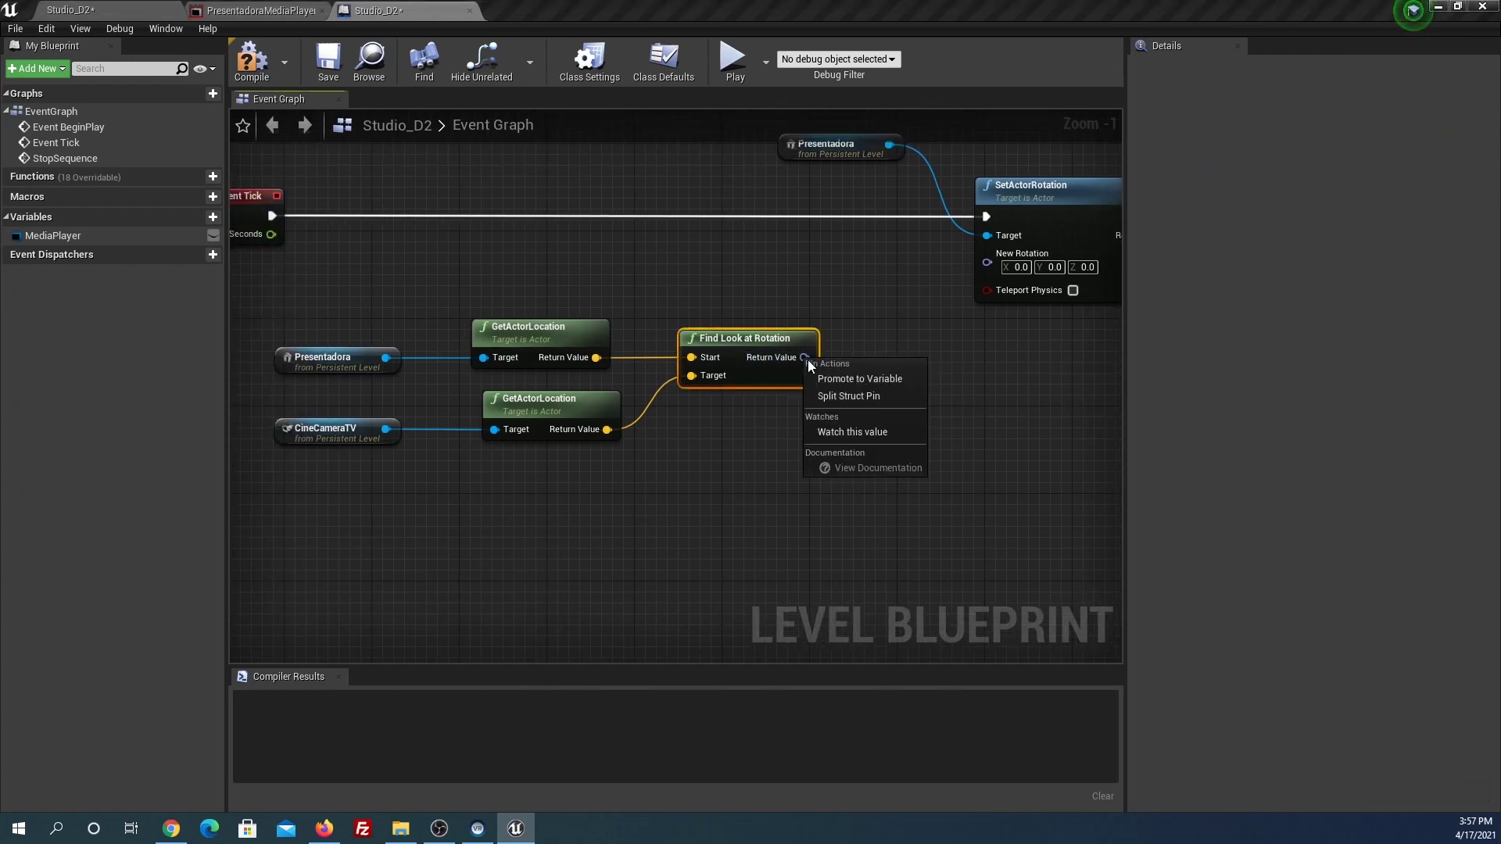
{"action": "left_click", "coordinate": [841, 396]}
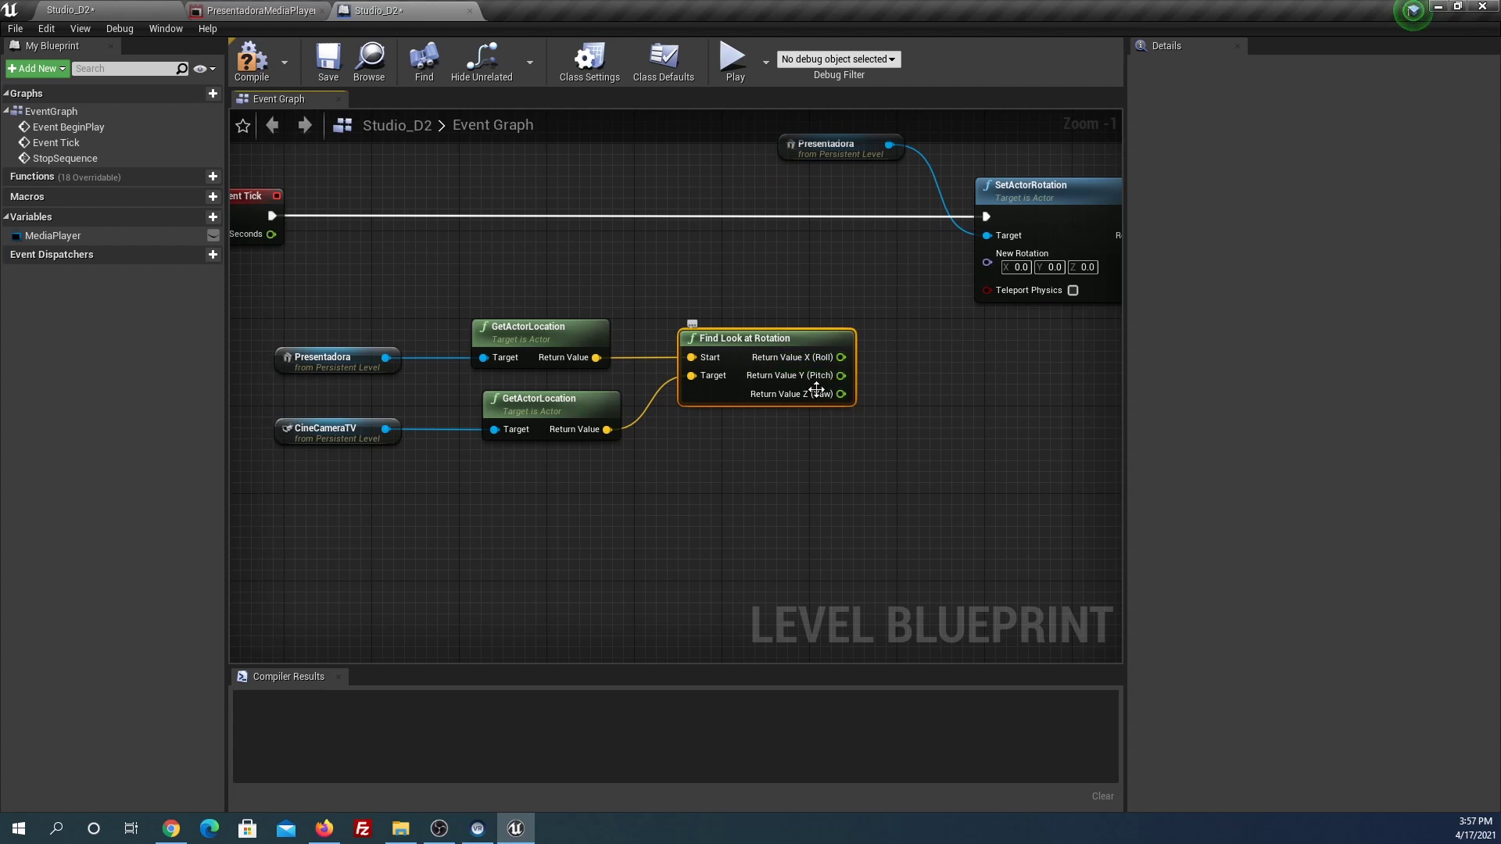
{"action": "right_click_drag", "start_coordinate": [921, 383], "coordinate": [736, 444]}
{"action": "left_click_drag", "start_coordinate": [889, 258], "coordinate": [971, 255]}
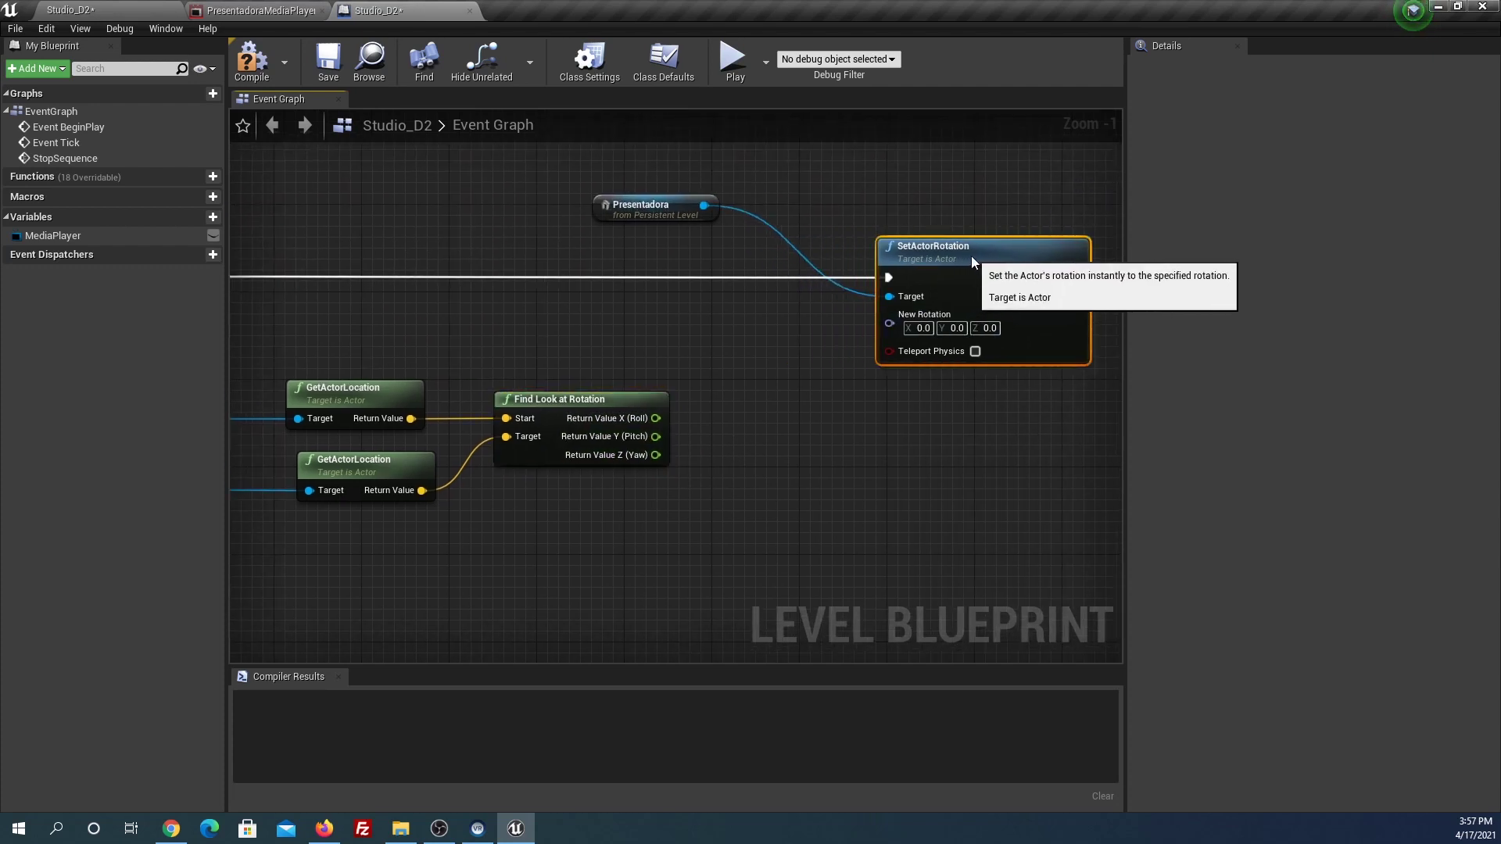
{"action": "right_click", "coordinate": [890, 326]}
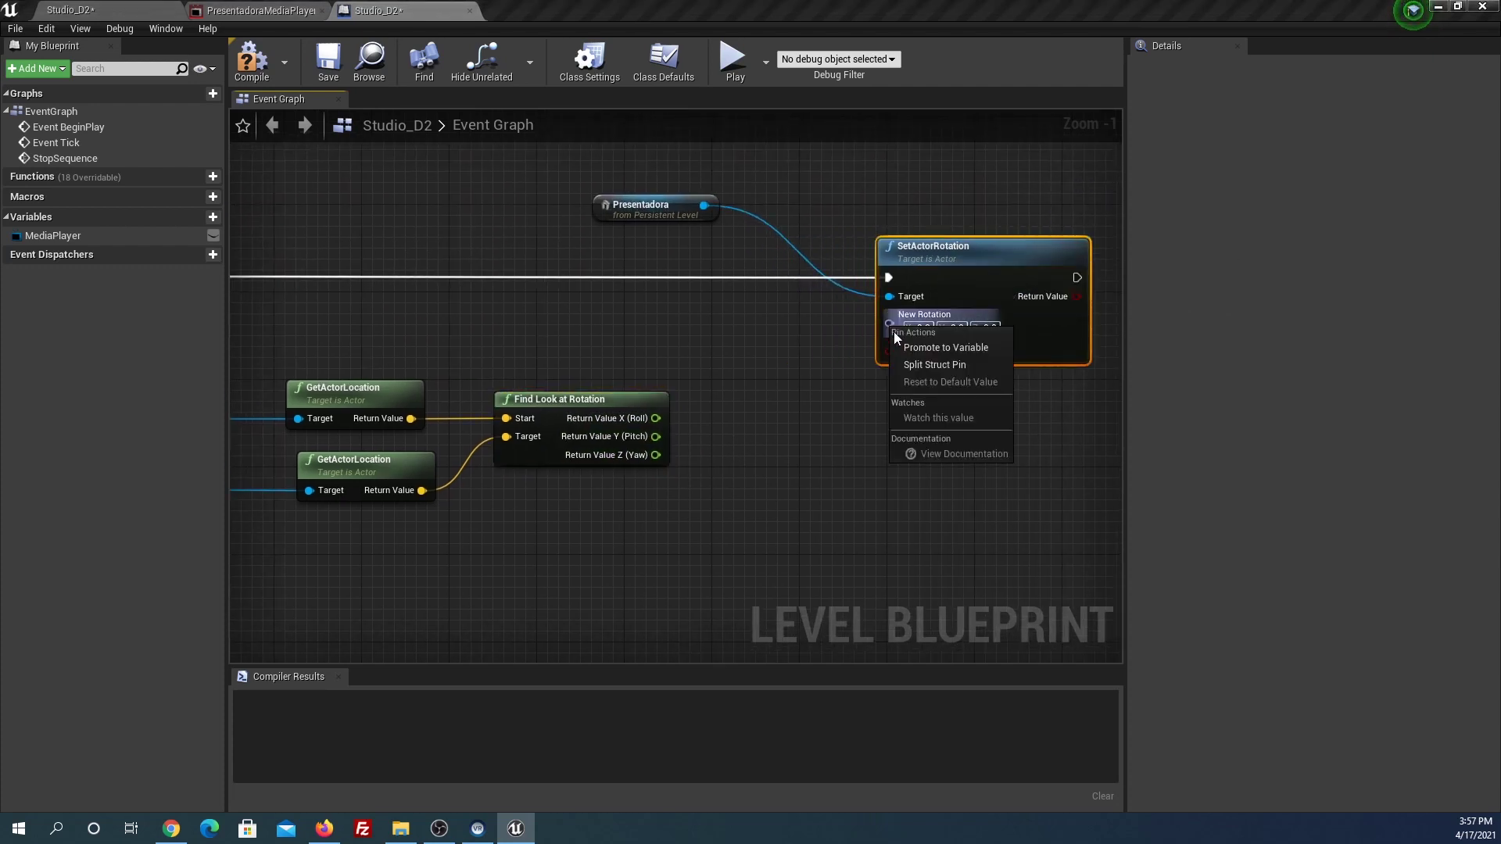
{"action": "left_click", "coordinate": [908, 366]}
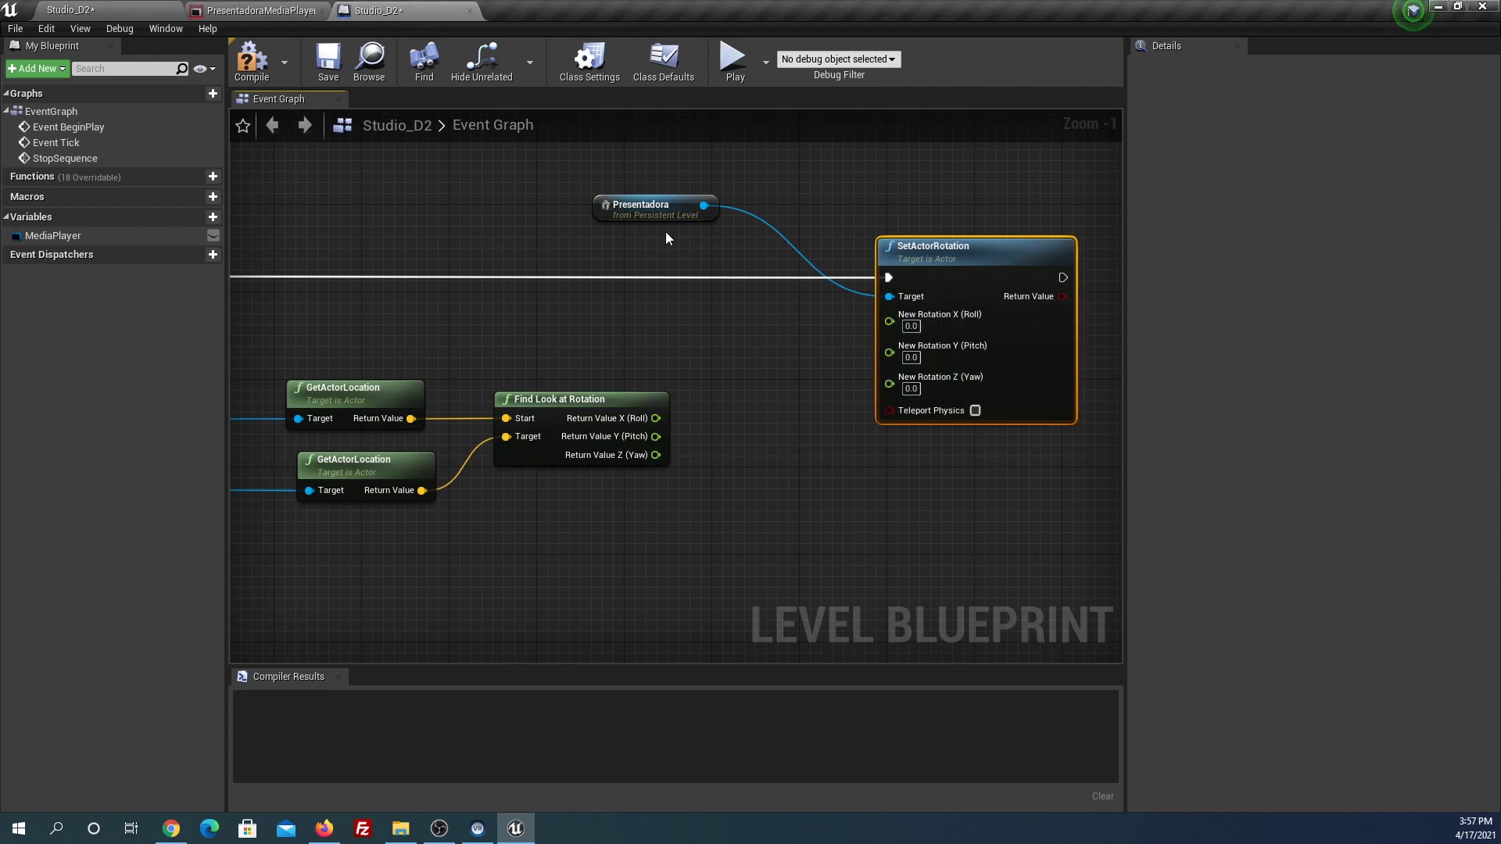
{"action": "right_click_drag", "start_coordinate": [678, 358], "coordinate": [832, 410]}
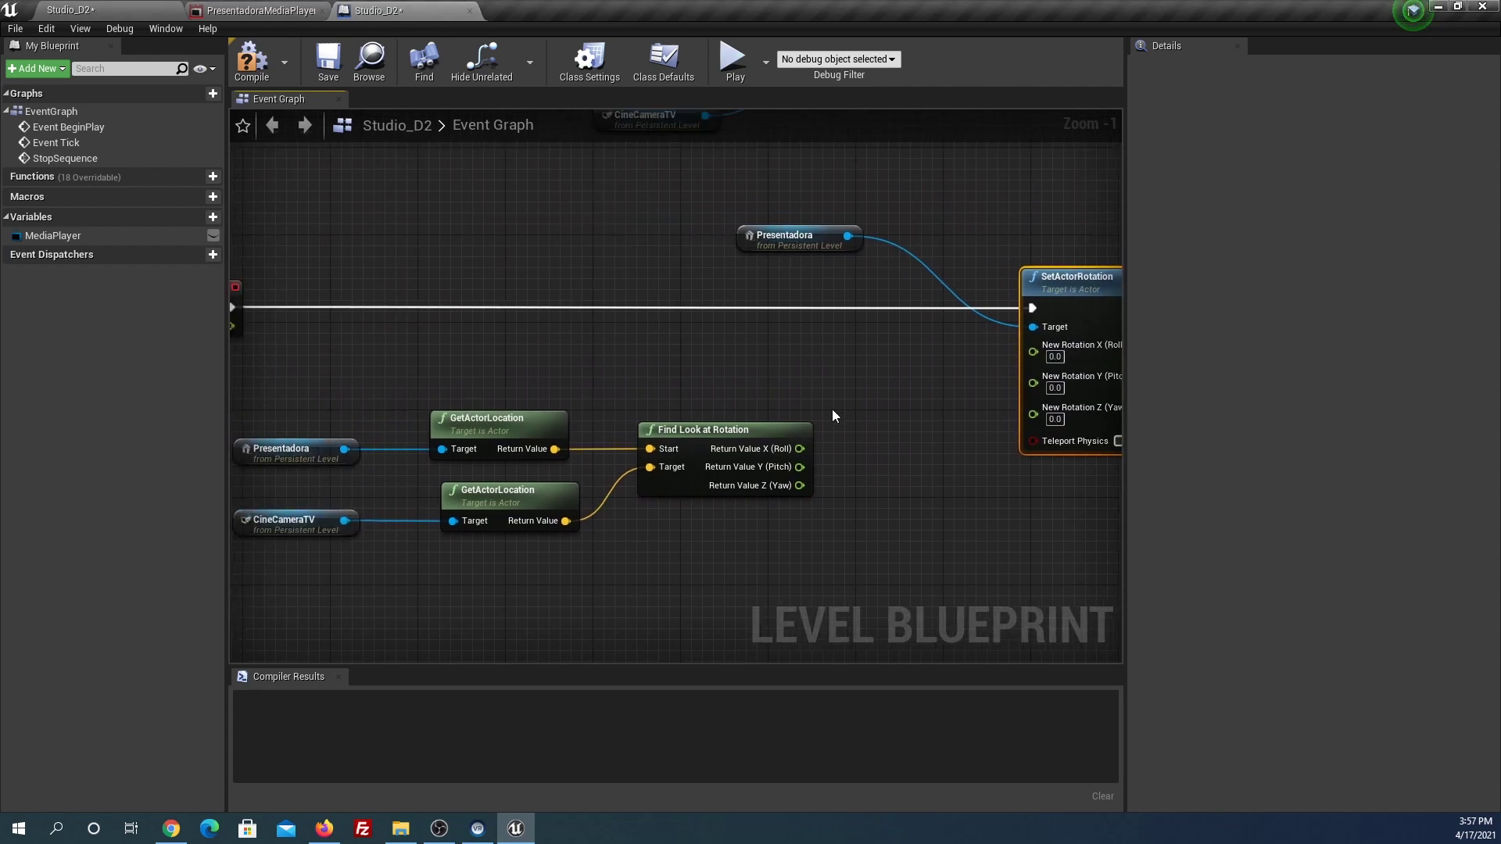
{"action": "right_click_drag", "start_coordinate": [935, 295], "coordinate": [848, 284]}
Add a GetActorRotation node for Presentadora and split its result into X, Y, Z
{"action": "mouse_move", "coordinate": [676, 220]}
{"action": "left_mouse_down"}
{"action": "mouse_move", "coordinate": [523, 220]}
{"action": "mouse_move", "coordinate": [639, 319]}
{"action": "left_mouse_up"}
{"action": "type", "text": "getac"}
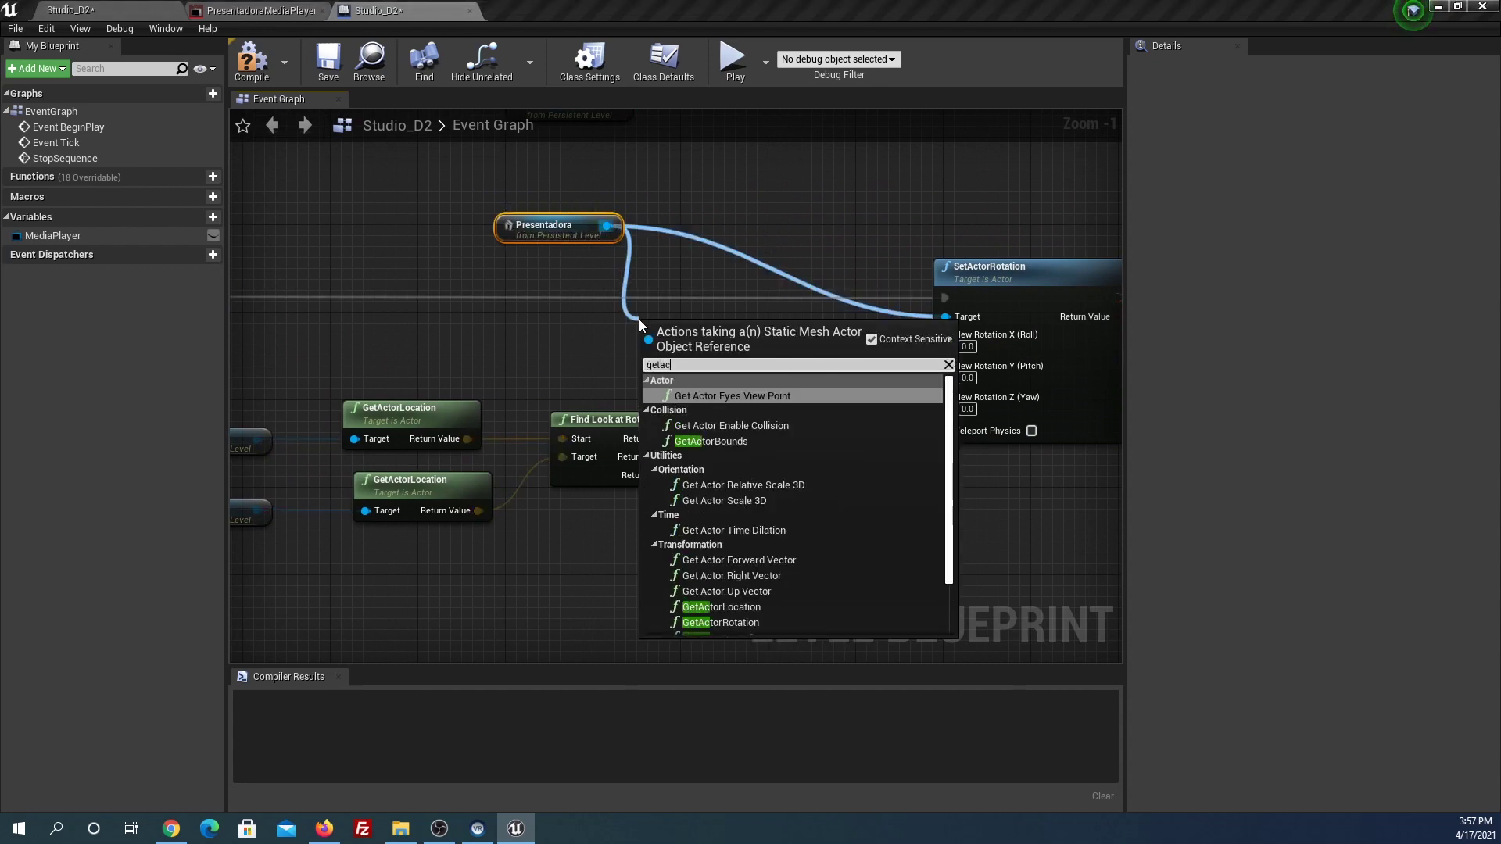
{"action": "type", "text": "torrot"}
{"action": "key", "text": "Return"}
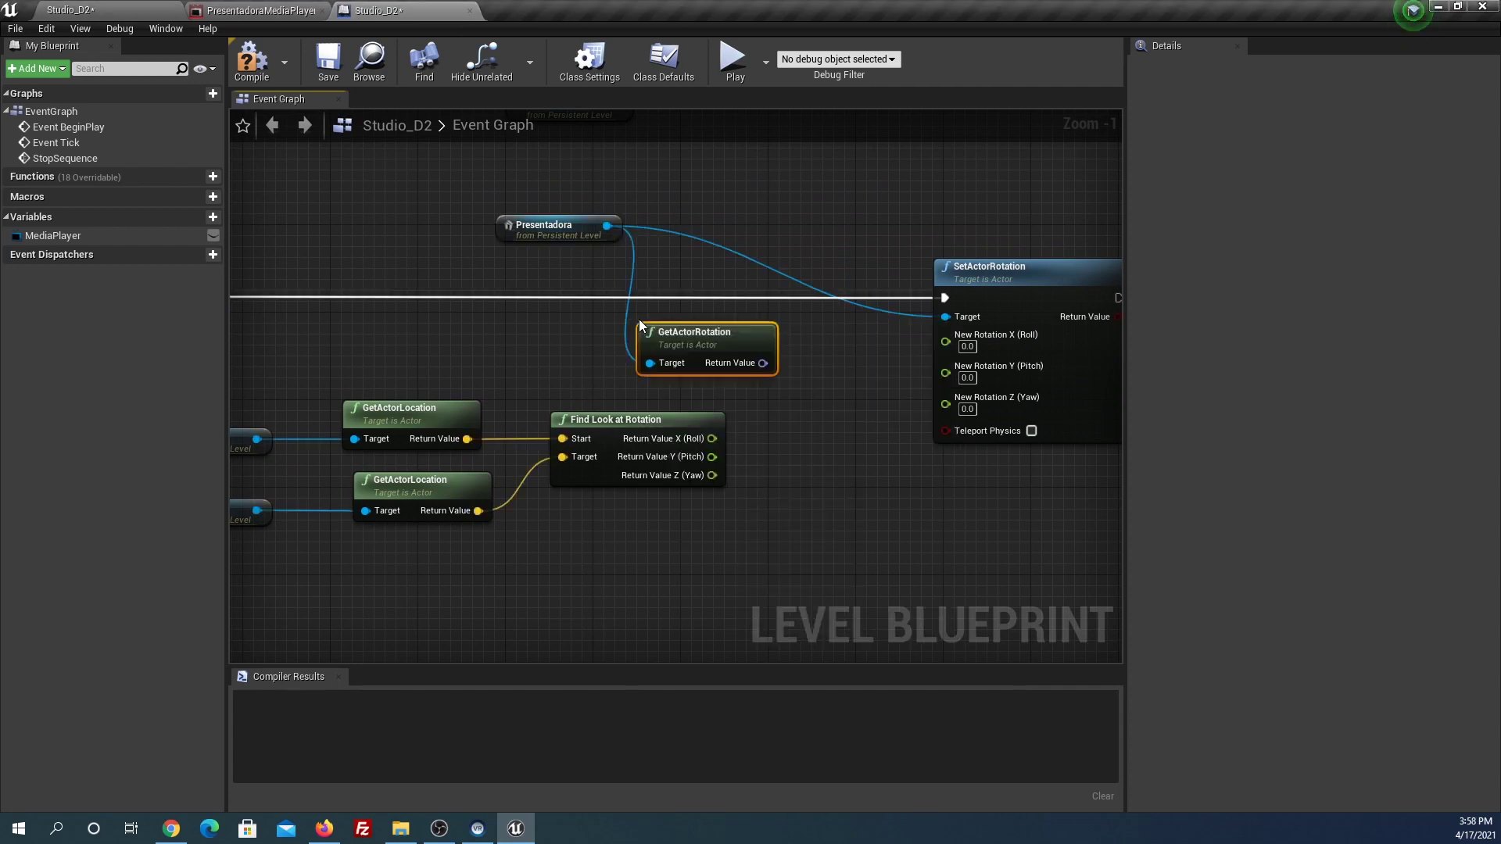
{"action": "right_click", "coordinate": [762, 365]}
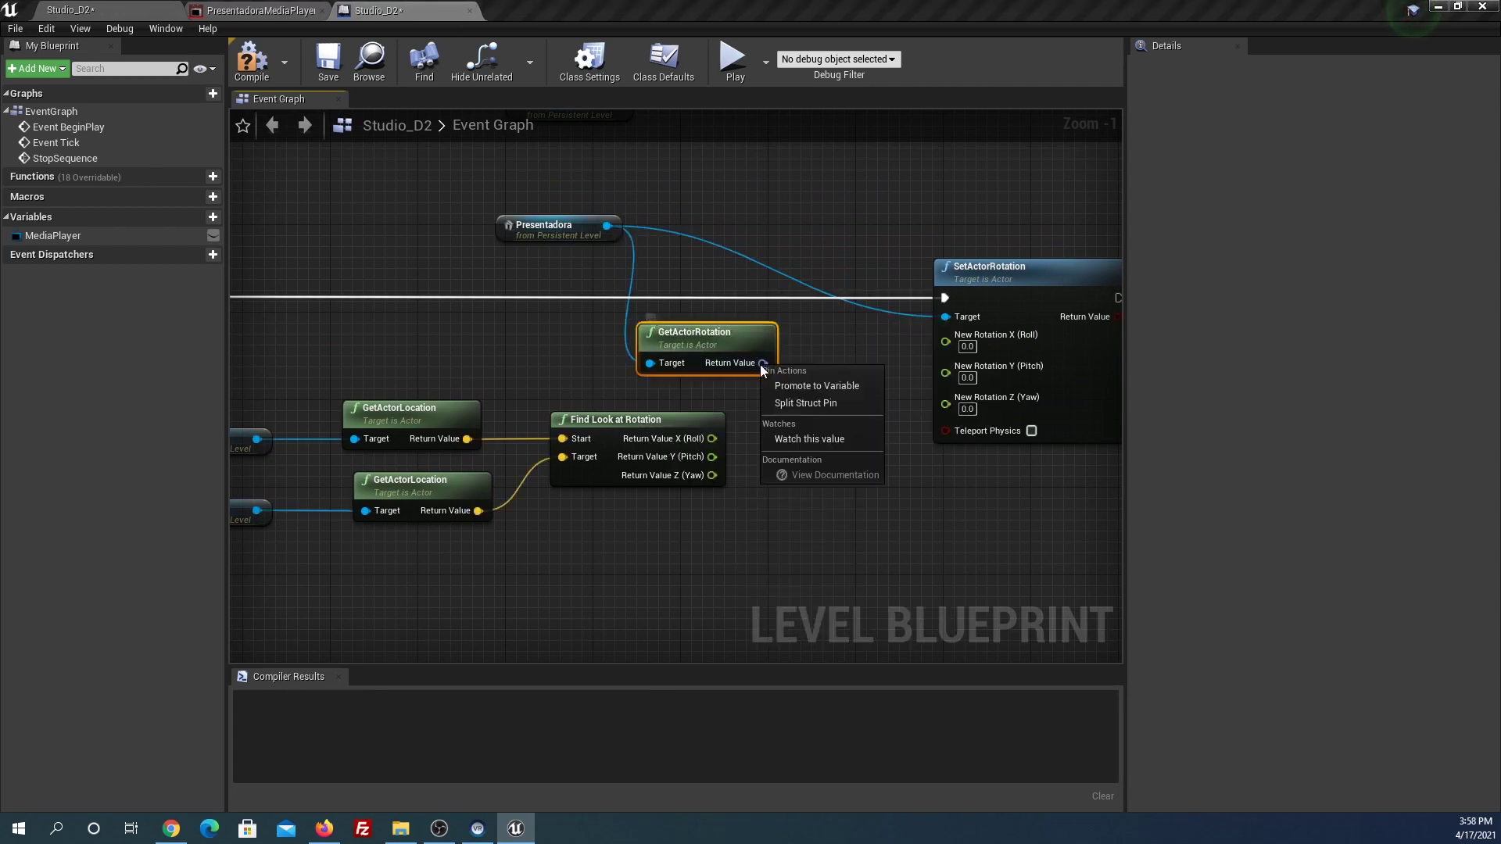
{"action": "left_click", "coordinate": [786, 403]}
{"action": "scroll", "coordinate": [874, 327], "scroll_direction": "down", "scroll_amount": 3}
{"action": "mouse_move", "coordinate": [485, 342]}
{"action": "left_mouse_down"}
{"action": "mouse_move", "coordinate": [693, 431]}
{"action": "mouse_move", "coordinate": [766, 428]}
{"action": "left_mouse_up"}
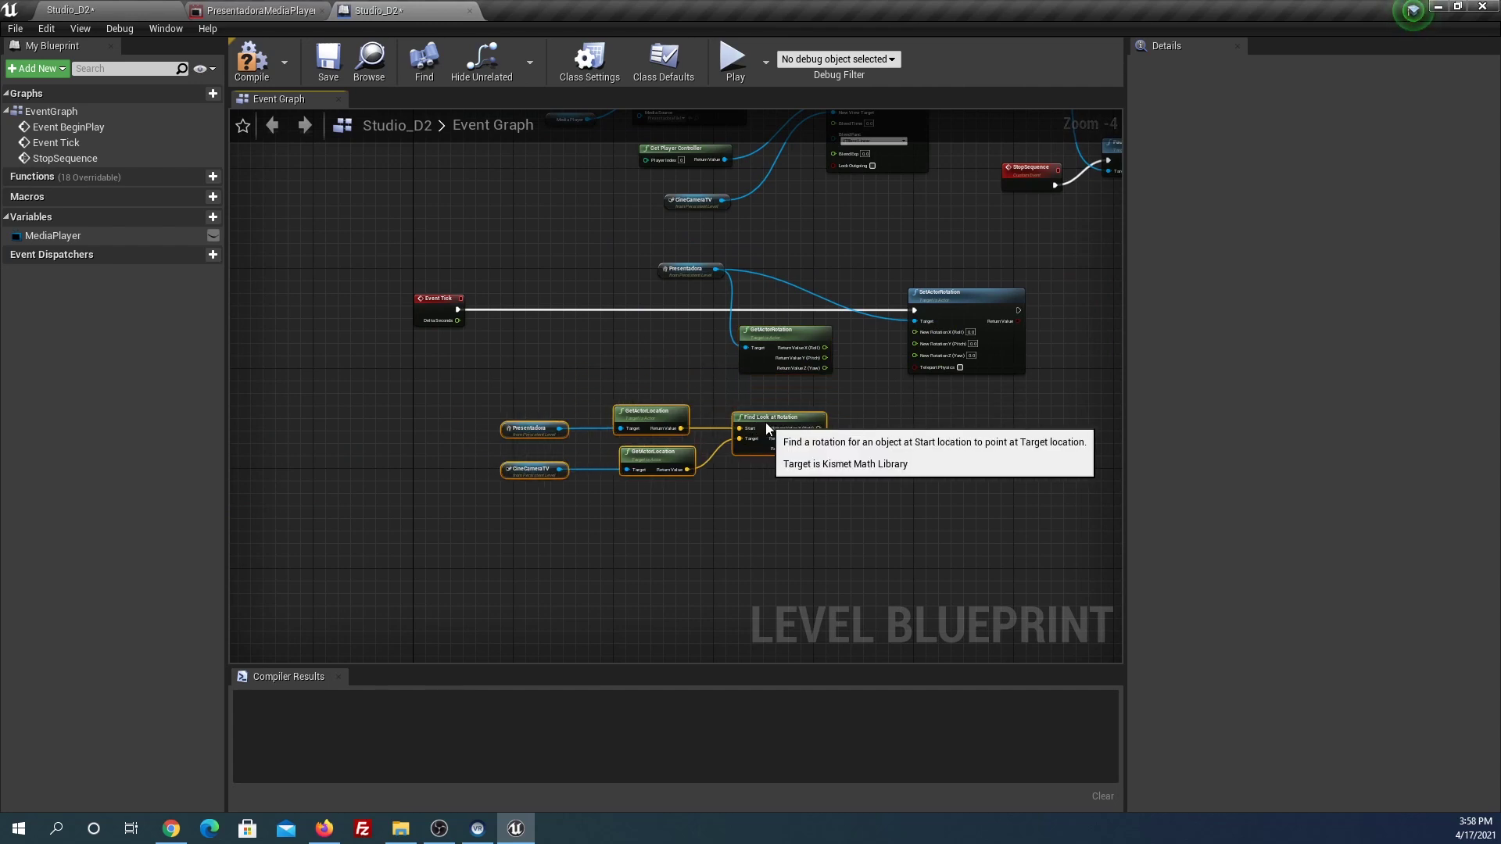
{"action": "scroll", "coordinate": [821, 368], "scroll_direction": "up", "scroll_amount": 3}
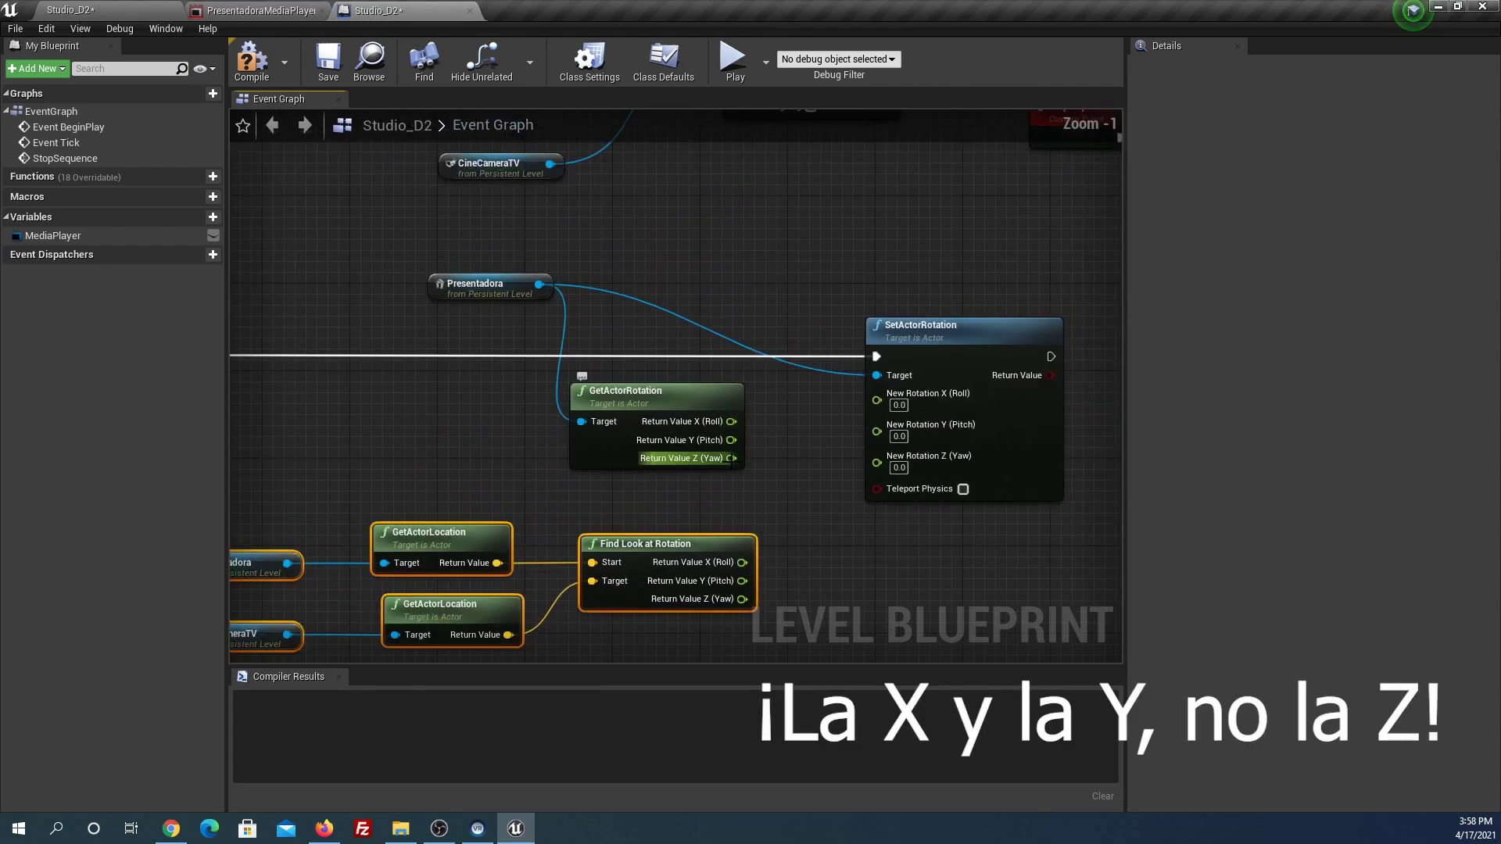
Wire current roll and pitch plus look-at yaw into SetActorRotation and compile the blueprint
{"action": "left_click_drag", "start_coordinate": [731, 421], "coordinate": [878, 402]}
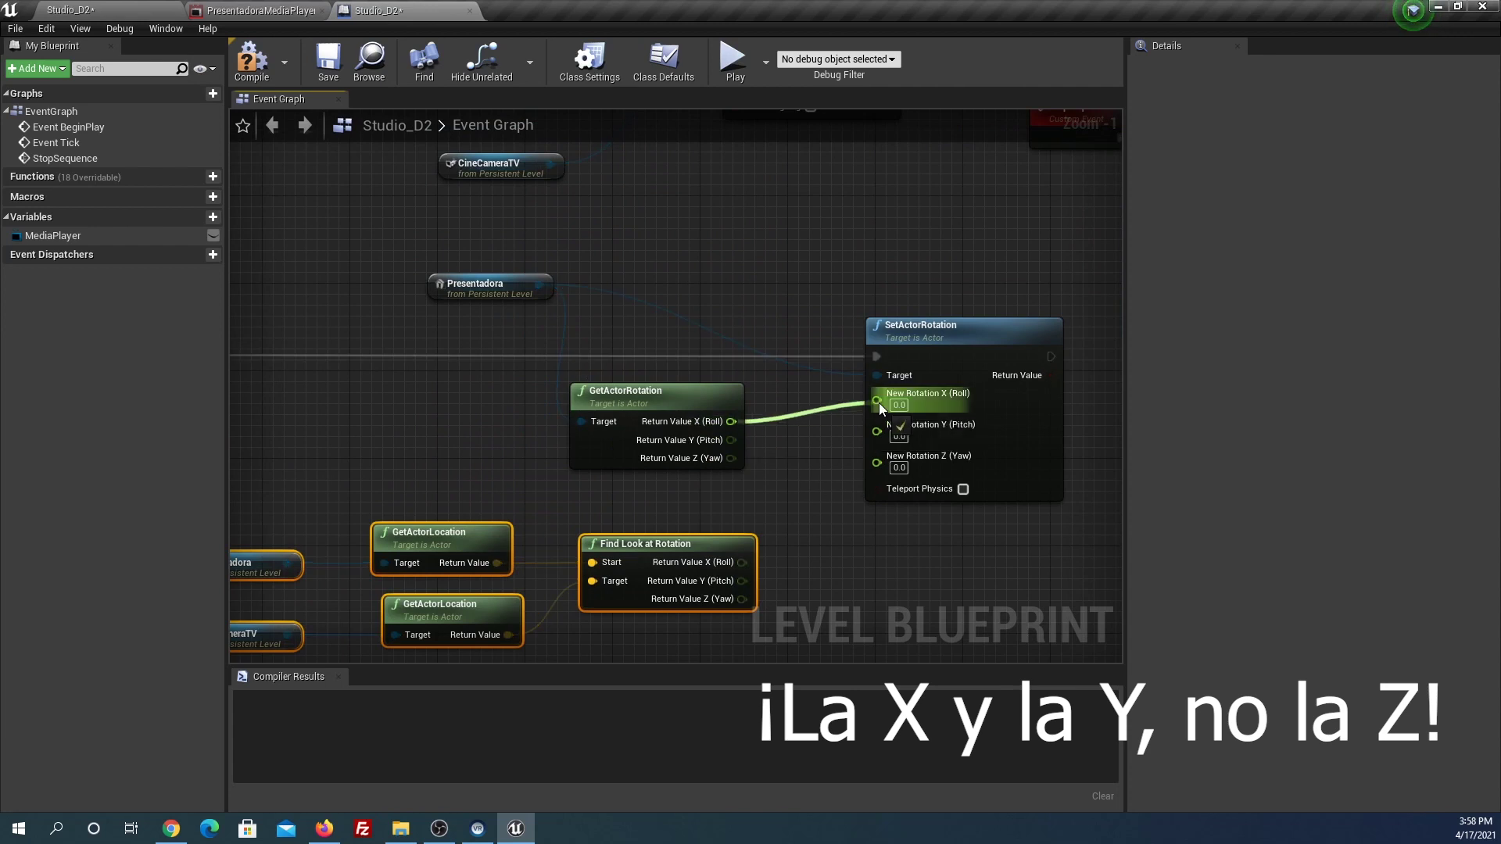
{"action": "left_click_drag", "start_coordinate": [730, 440], "coordinate": [875, 419]}
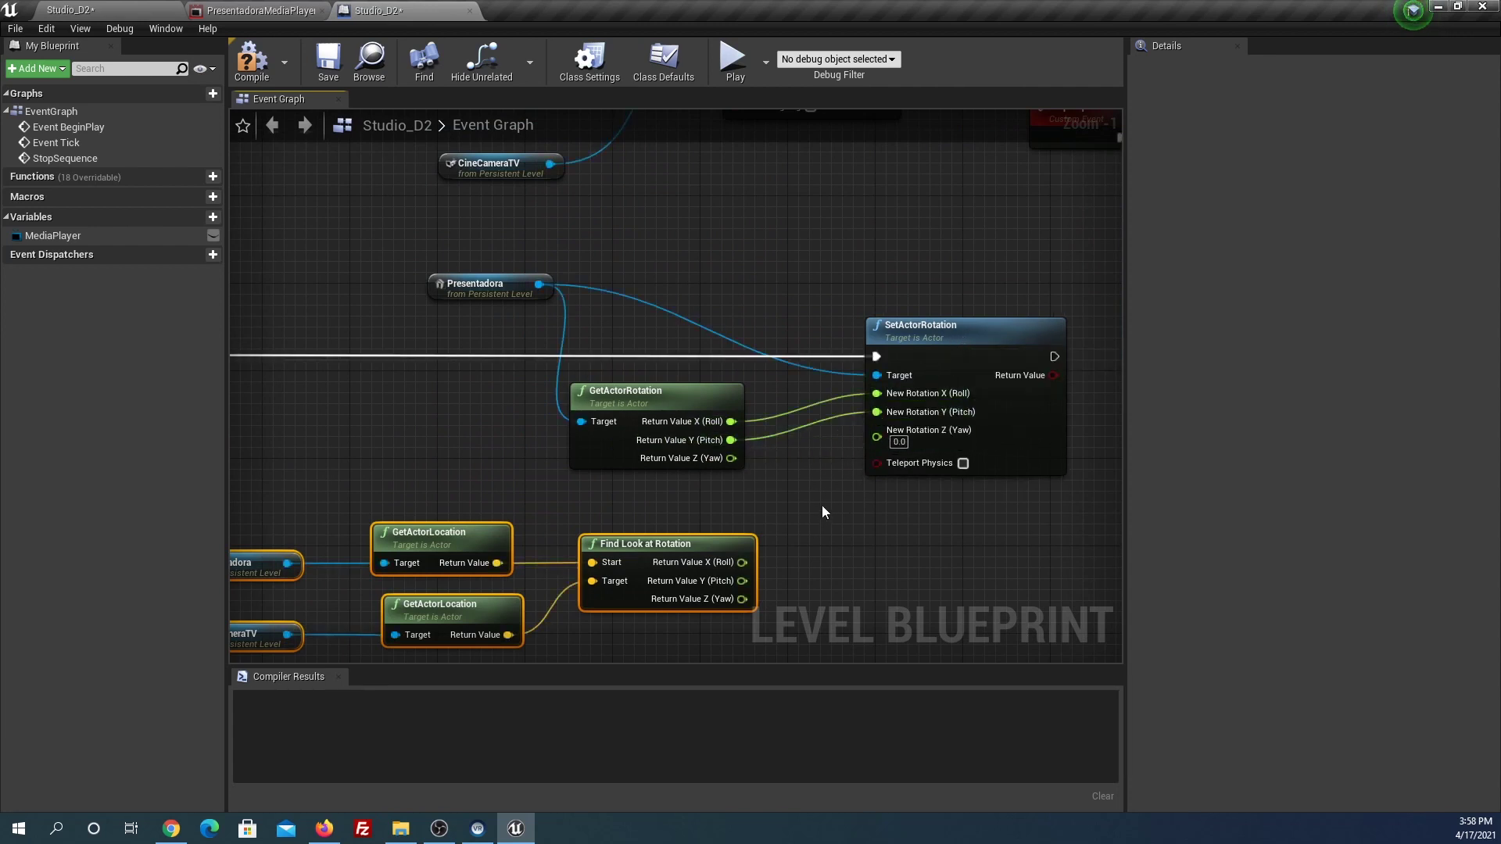
{"action": "right_click_drag", "start_coordinate": [822, 505], "coordinate": [867, 421]}
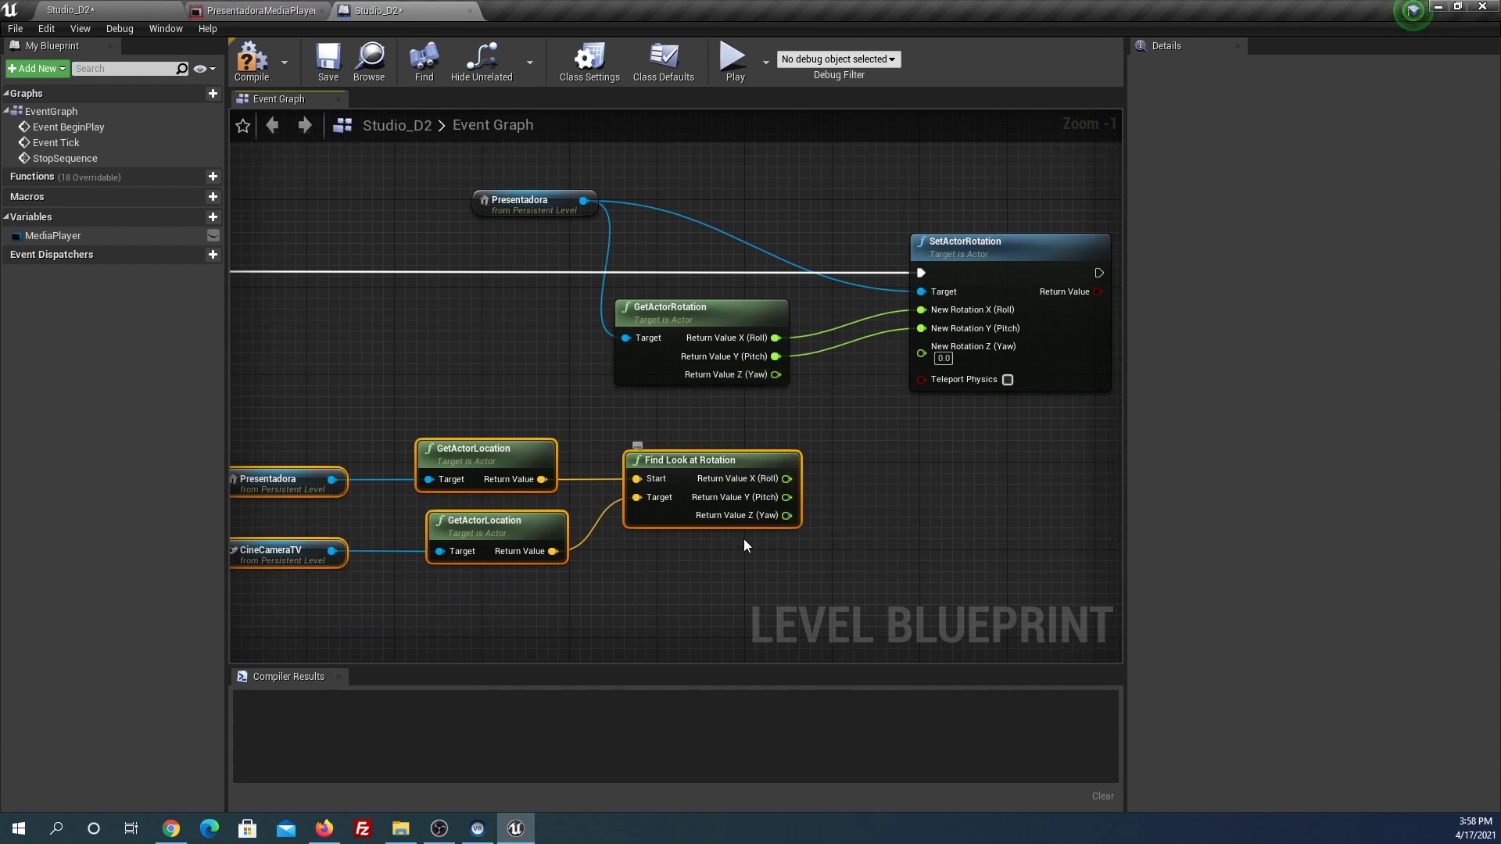
{"action": "left_click_drag", "start_coordinate": [786, 516], "coordinate": [921, 348]}
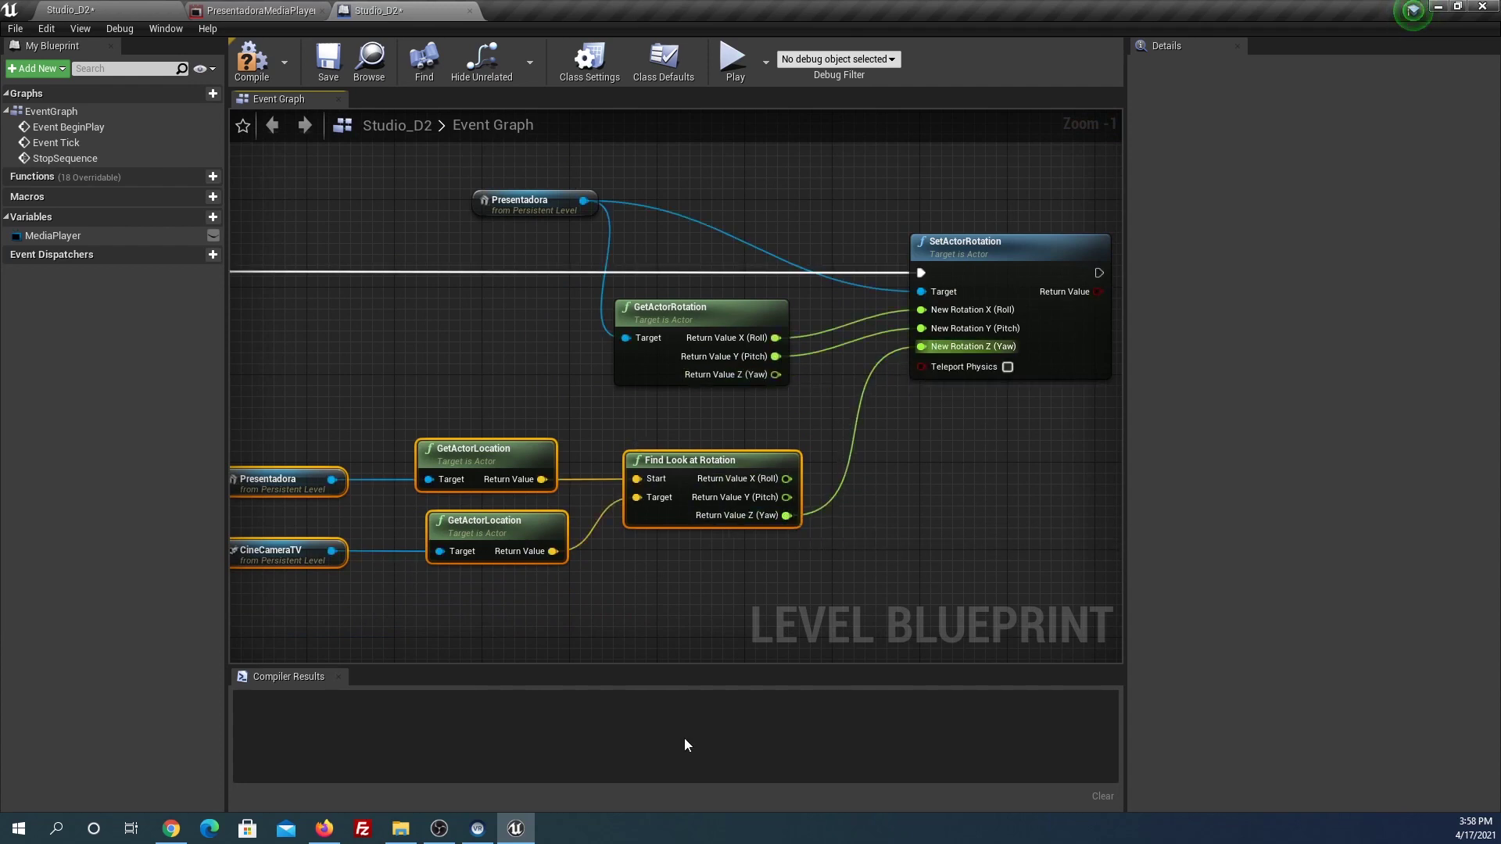
{"action": "scroll", "coordinate": [733, 459], "scroll_direction": "down", "scroll_amount": 1}
{"action": "scroll", "coordinate": [701, 424], "scroll_direction": "down", "scroll_amount": 1}
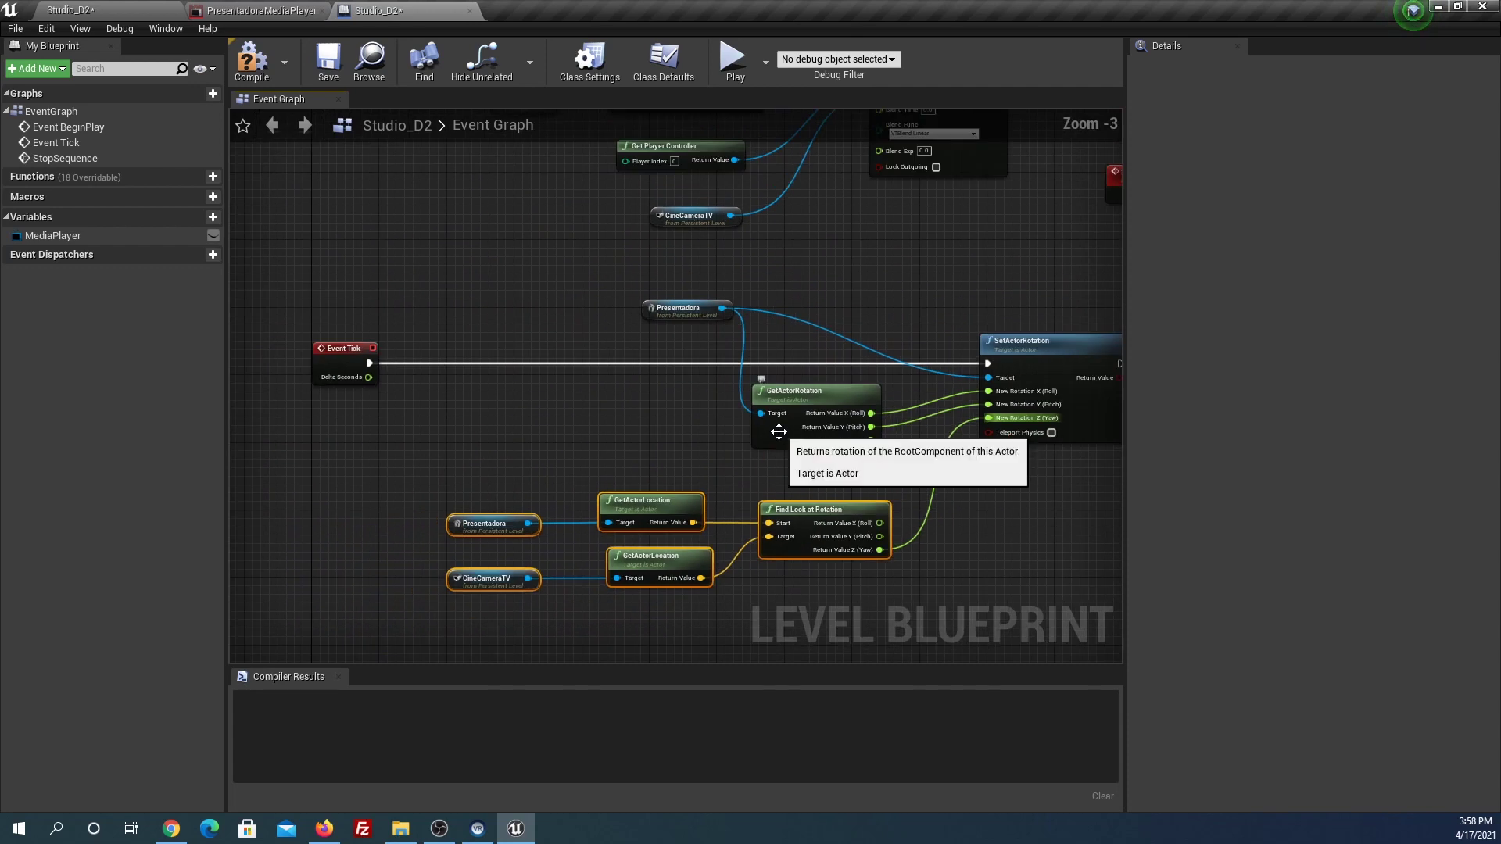
{"action": "left_click", "coordinate": [251, 59]}
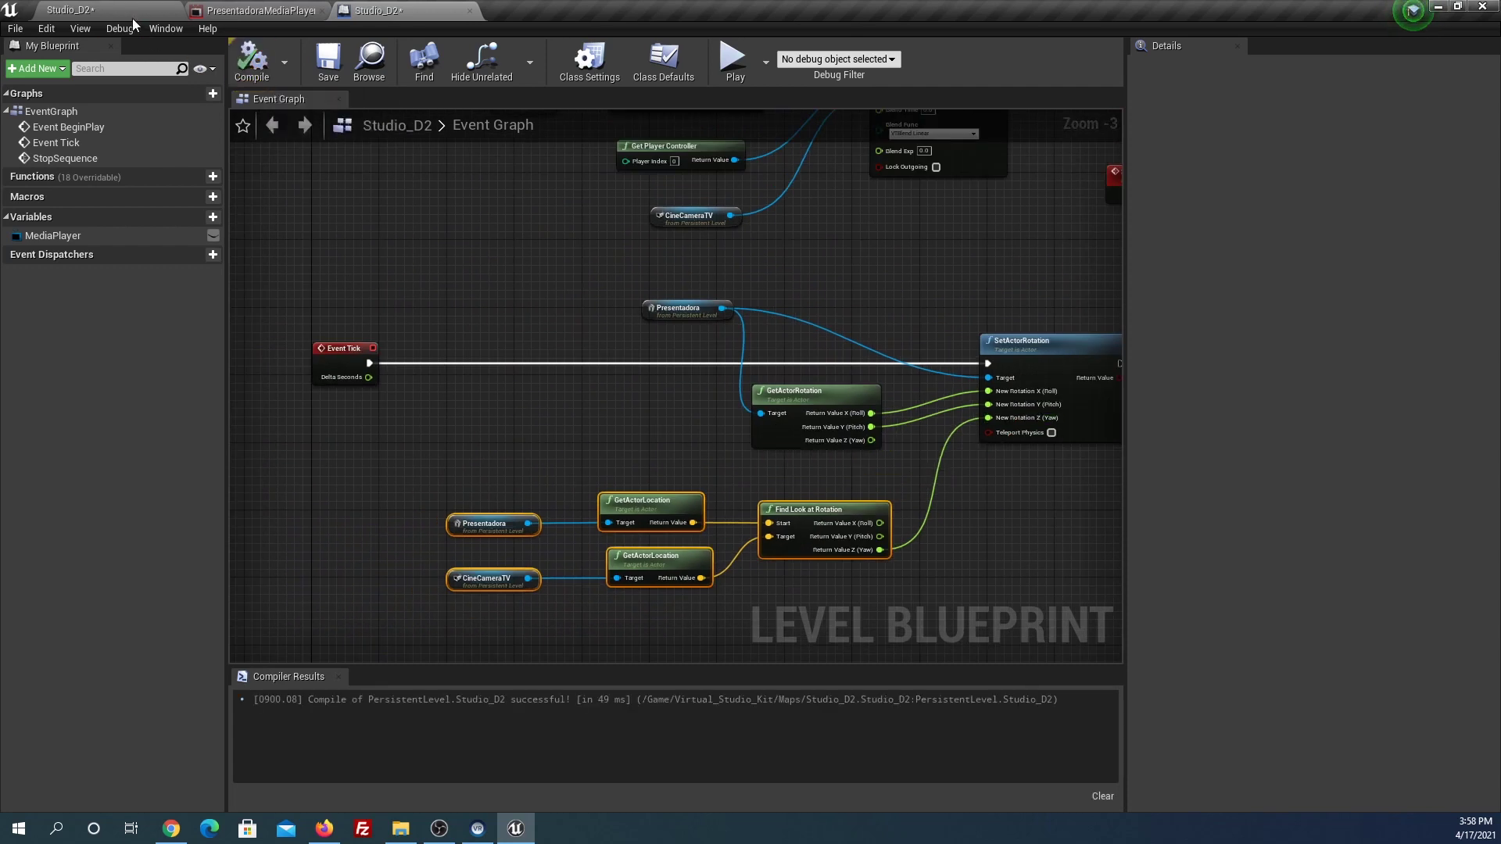
{"action": "left_click", "coordinate": [132, 15]}
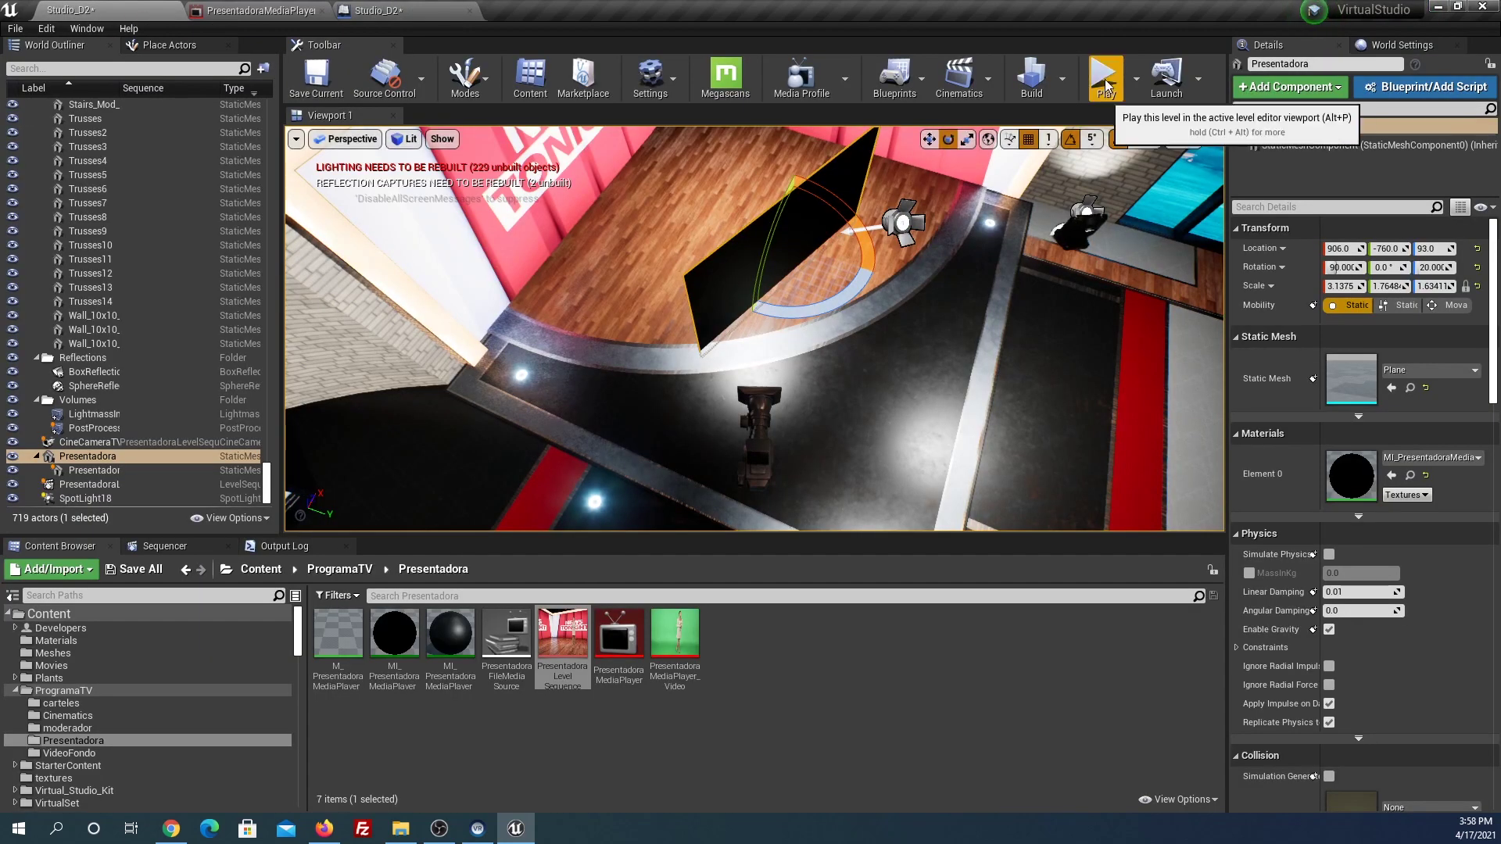
Test-play the level to check whether the plane faces the camera, then stop
{"action": "left_click", "coordinate": [1104, 81]}
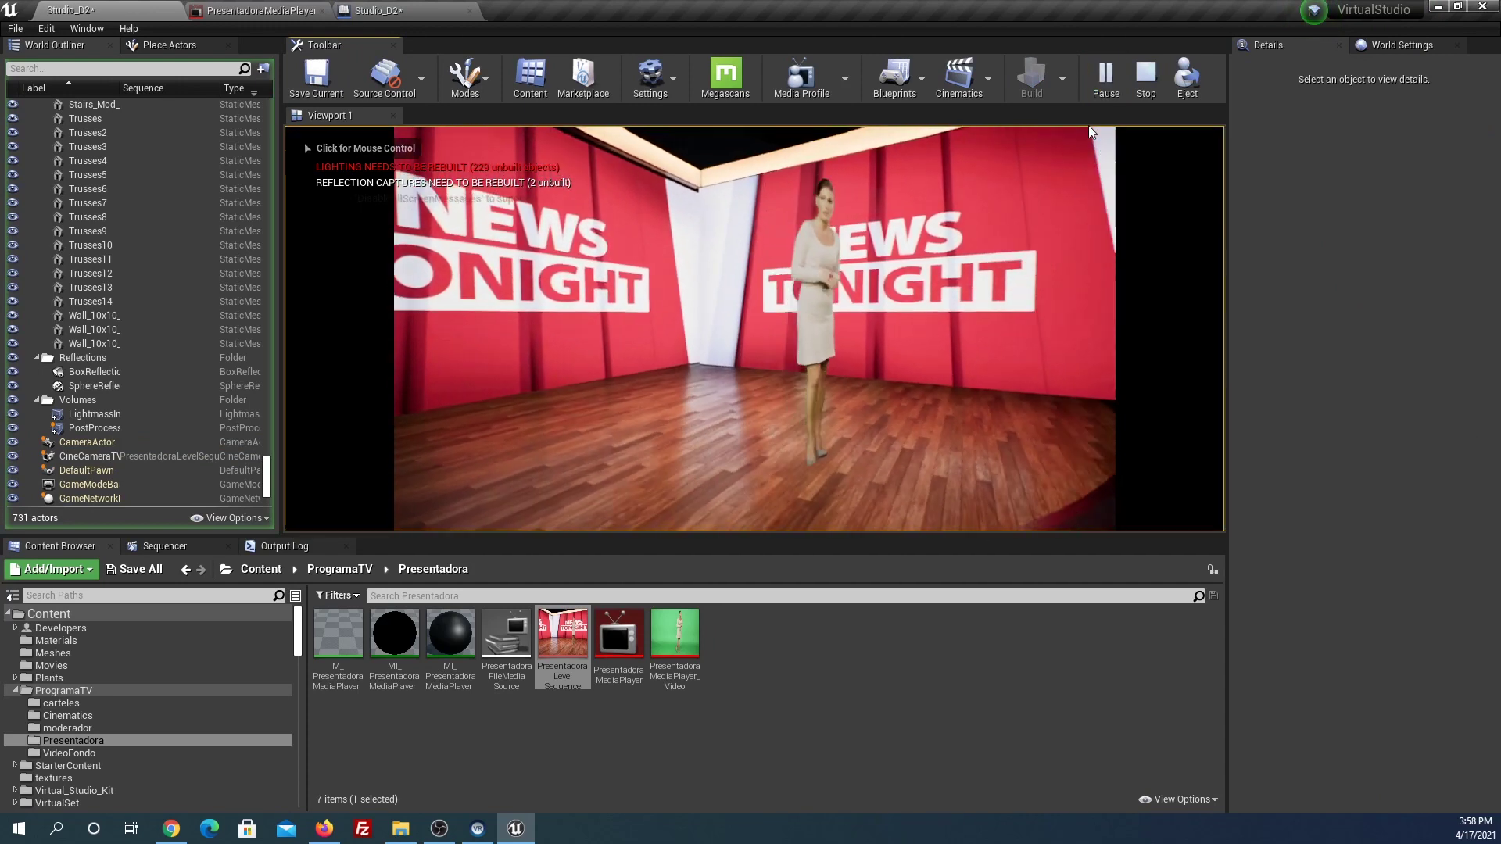
{"action": "left_click", "coordinate": [1150, 78]}
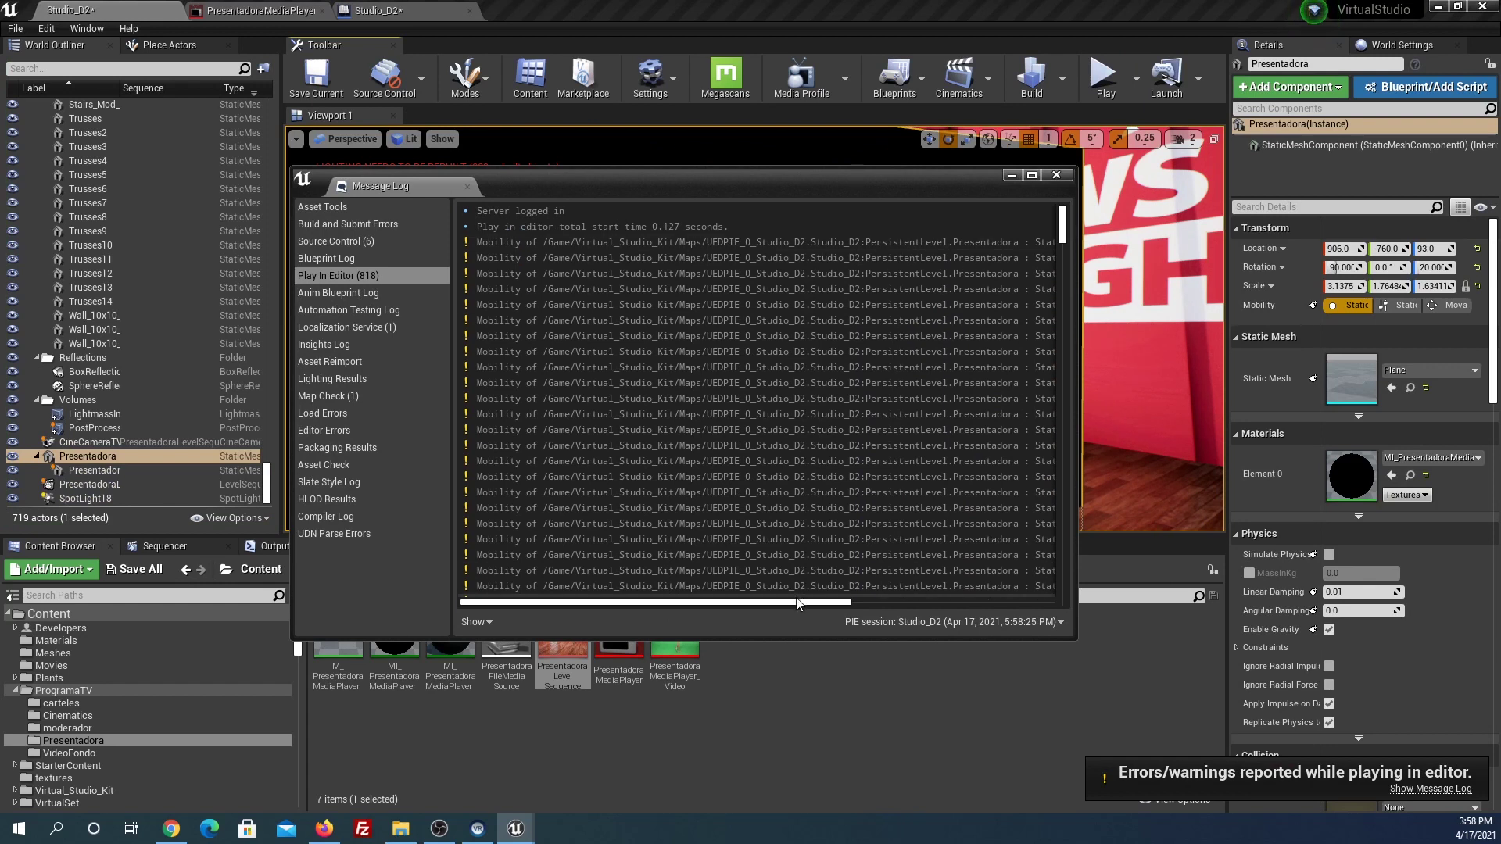
{"action": "left_click_drag", "start_coordinate": [807, 602], "coordinate": [1009, 602]}
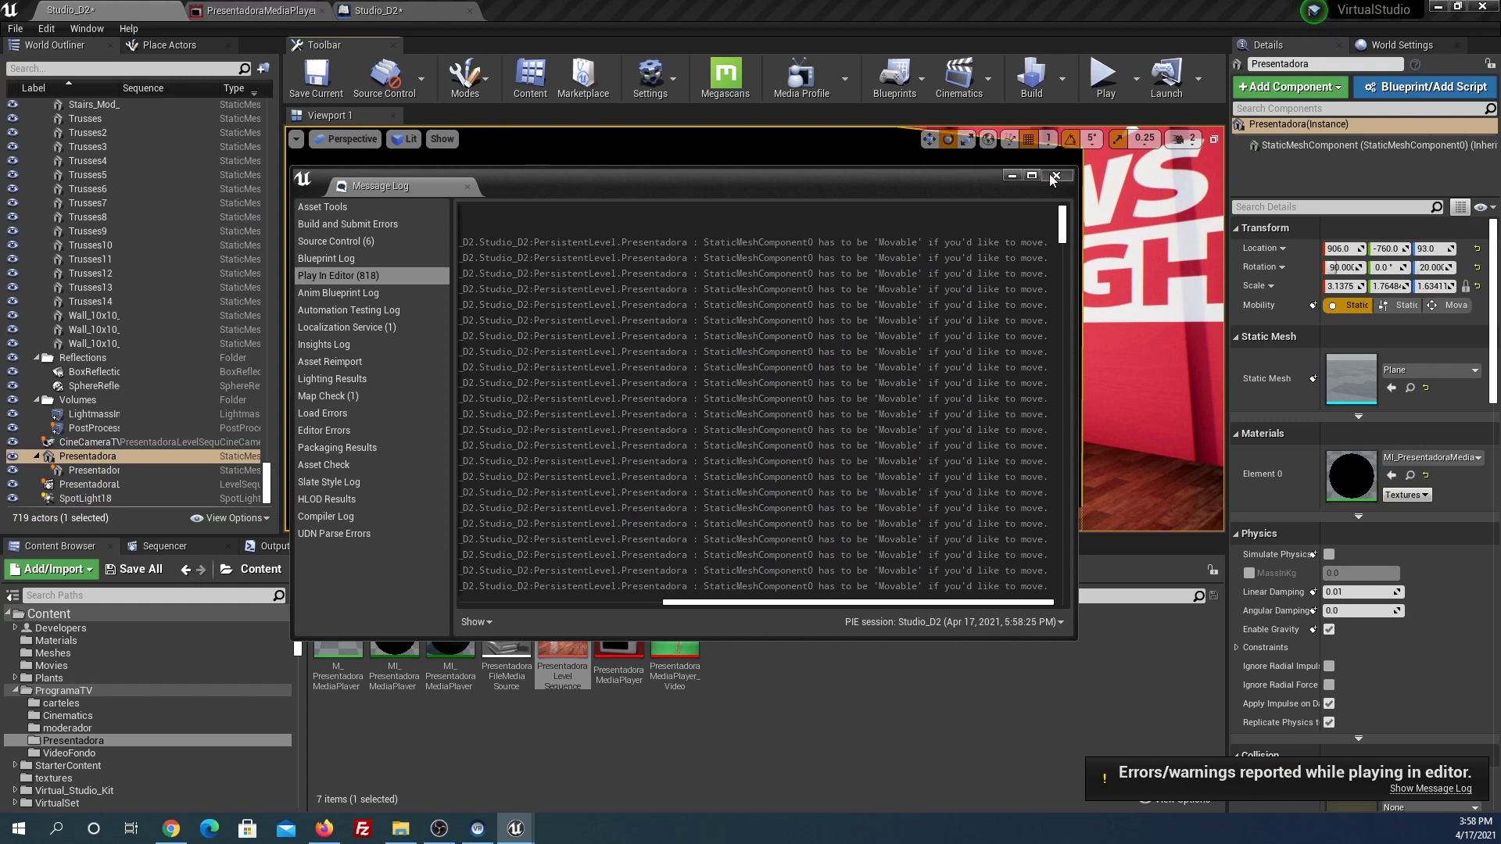
Close the Message Log, make Presentadora Movable, and bring up the Save All prompt
{"action": "left_click", "coordinate": [1053, 178]}
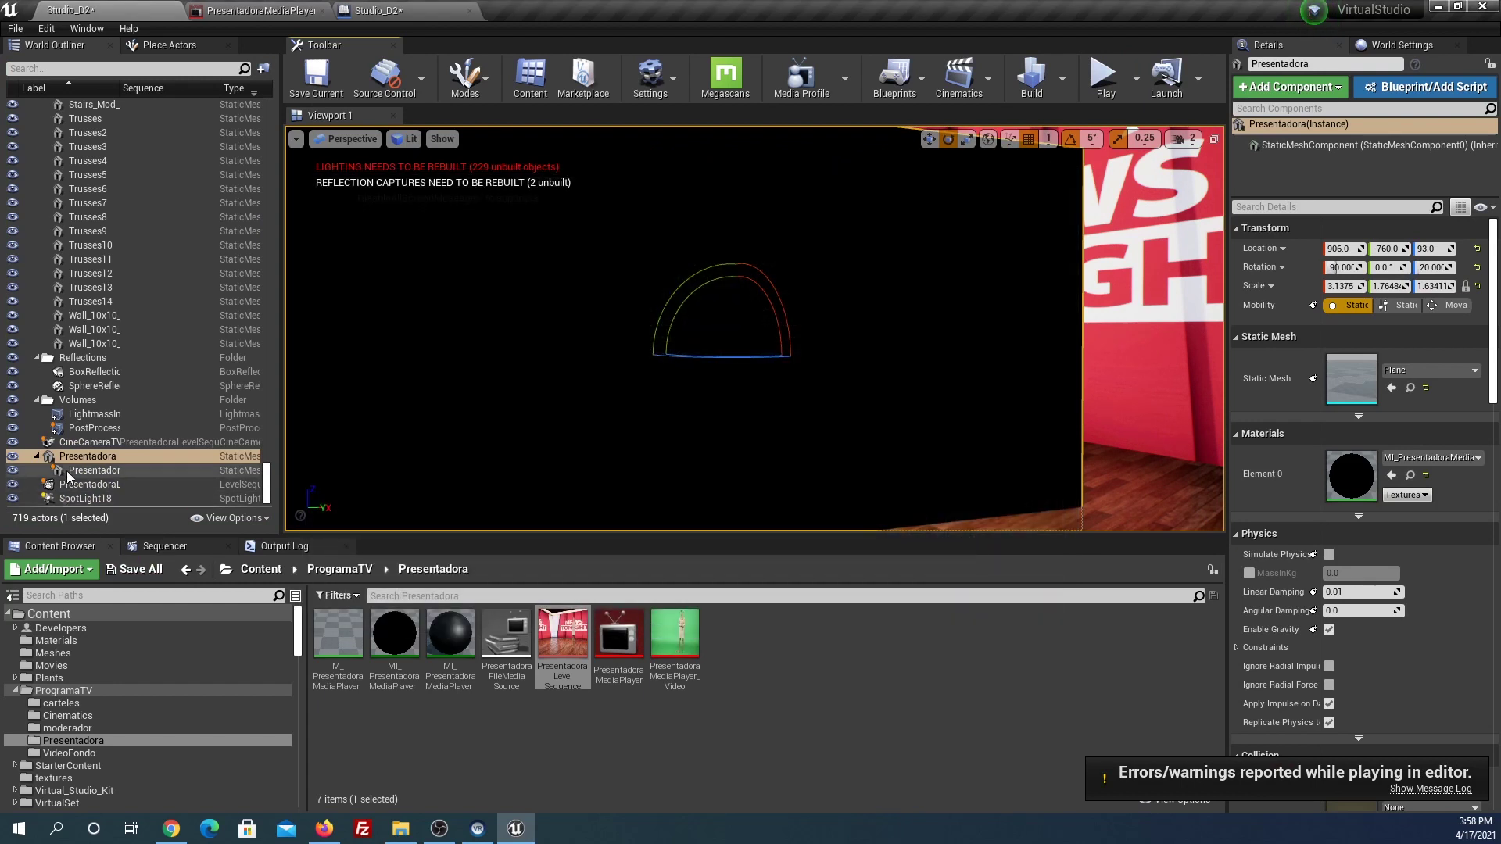
{"action": "left_click", "coordinate": [1448, 305]}
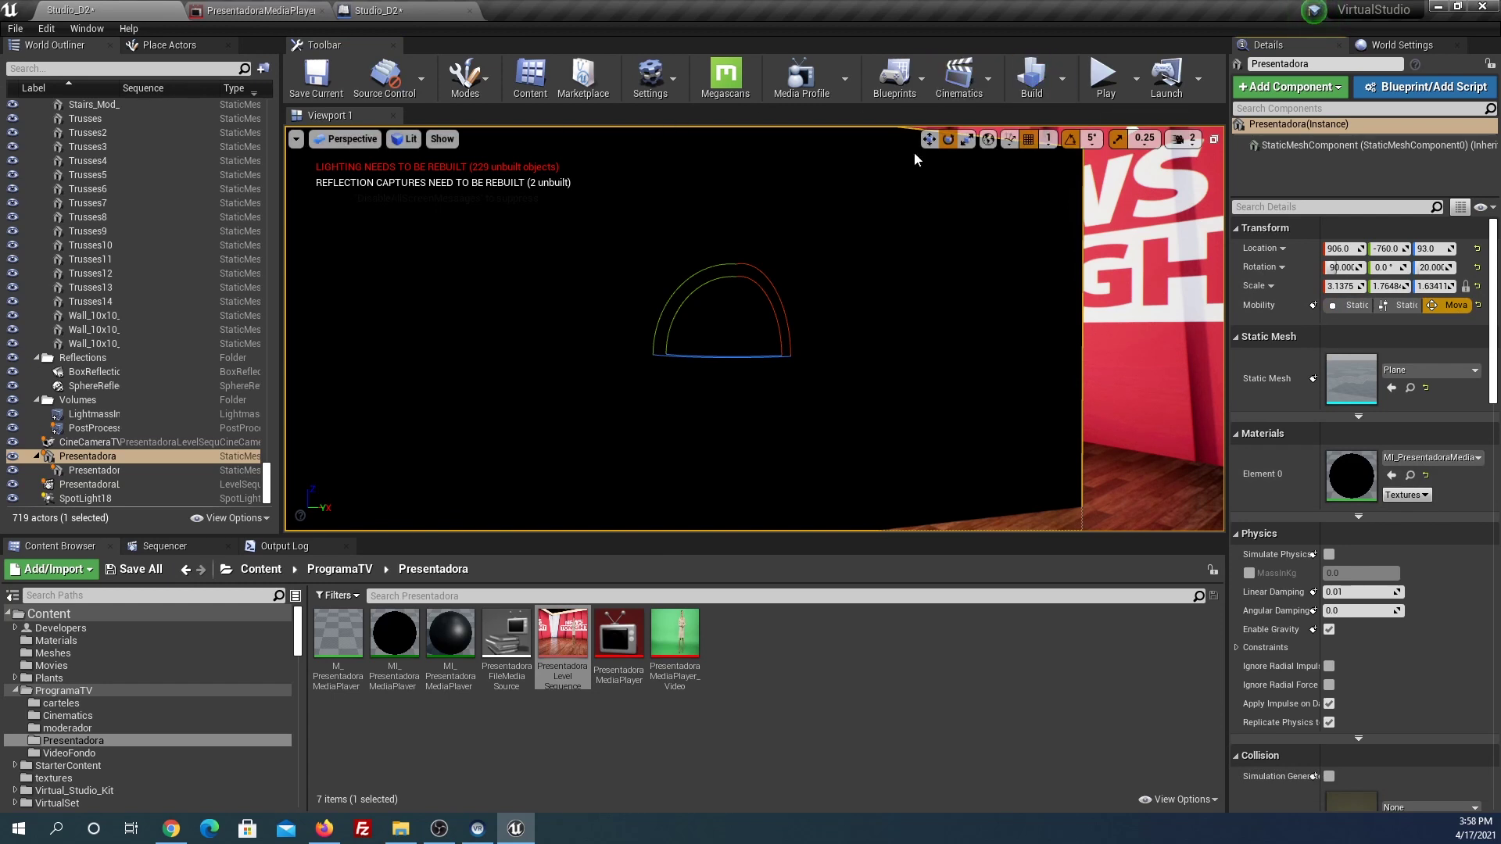
{"action": "left_click", "coordinate": [134, 570]}
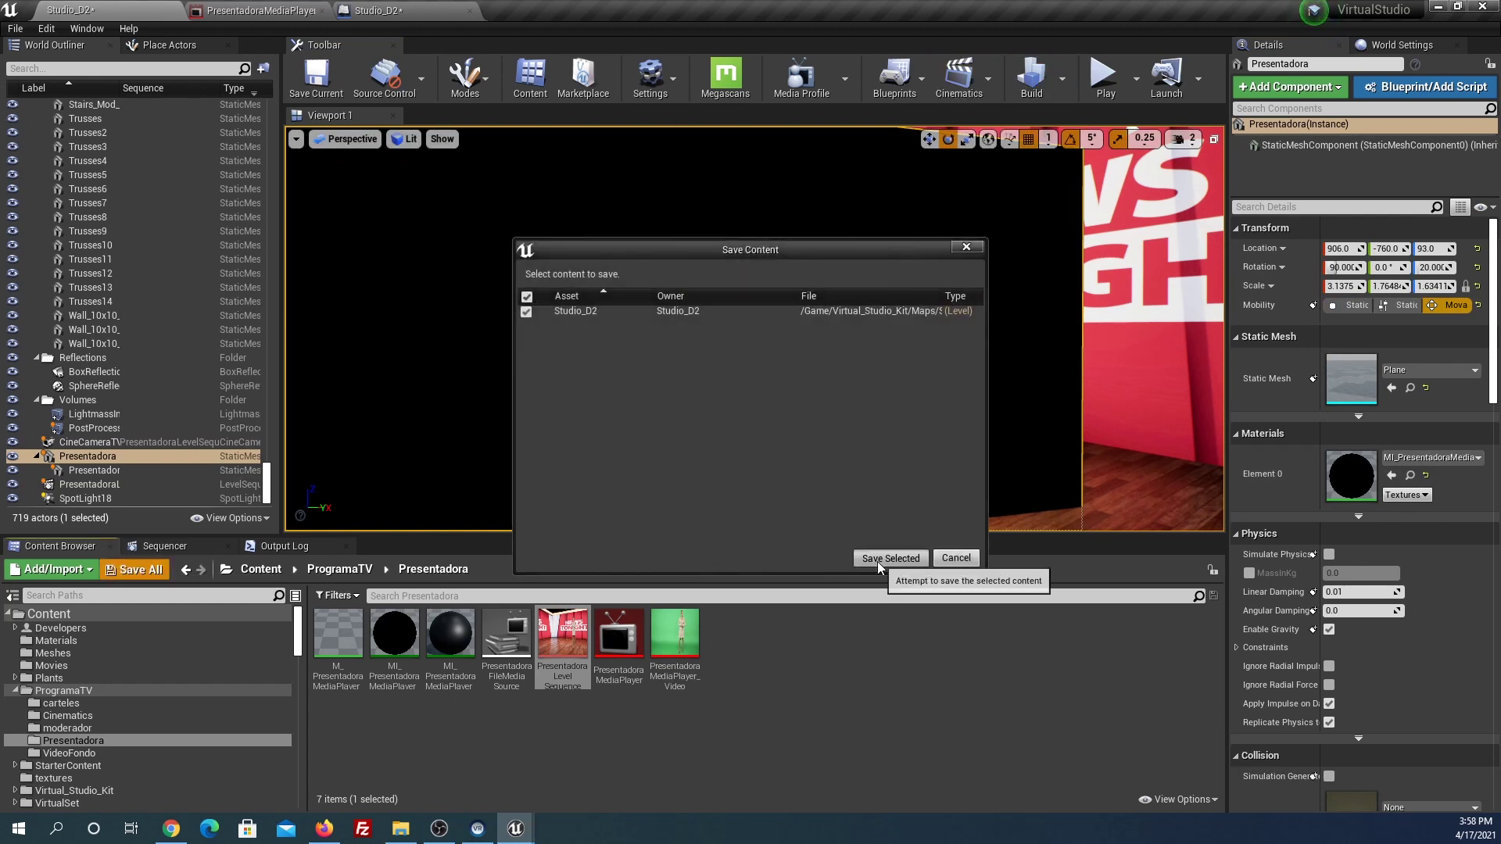
Save the Studio_D2 level, then run and stop a test play of the news studio
{"action": "left_click", "coordinate": [879, 560]}
{"action": "left_click", "coordinate": [1106, 78]}
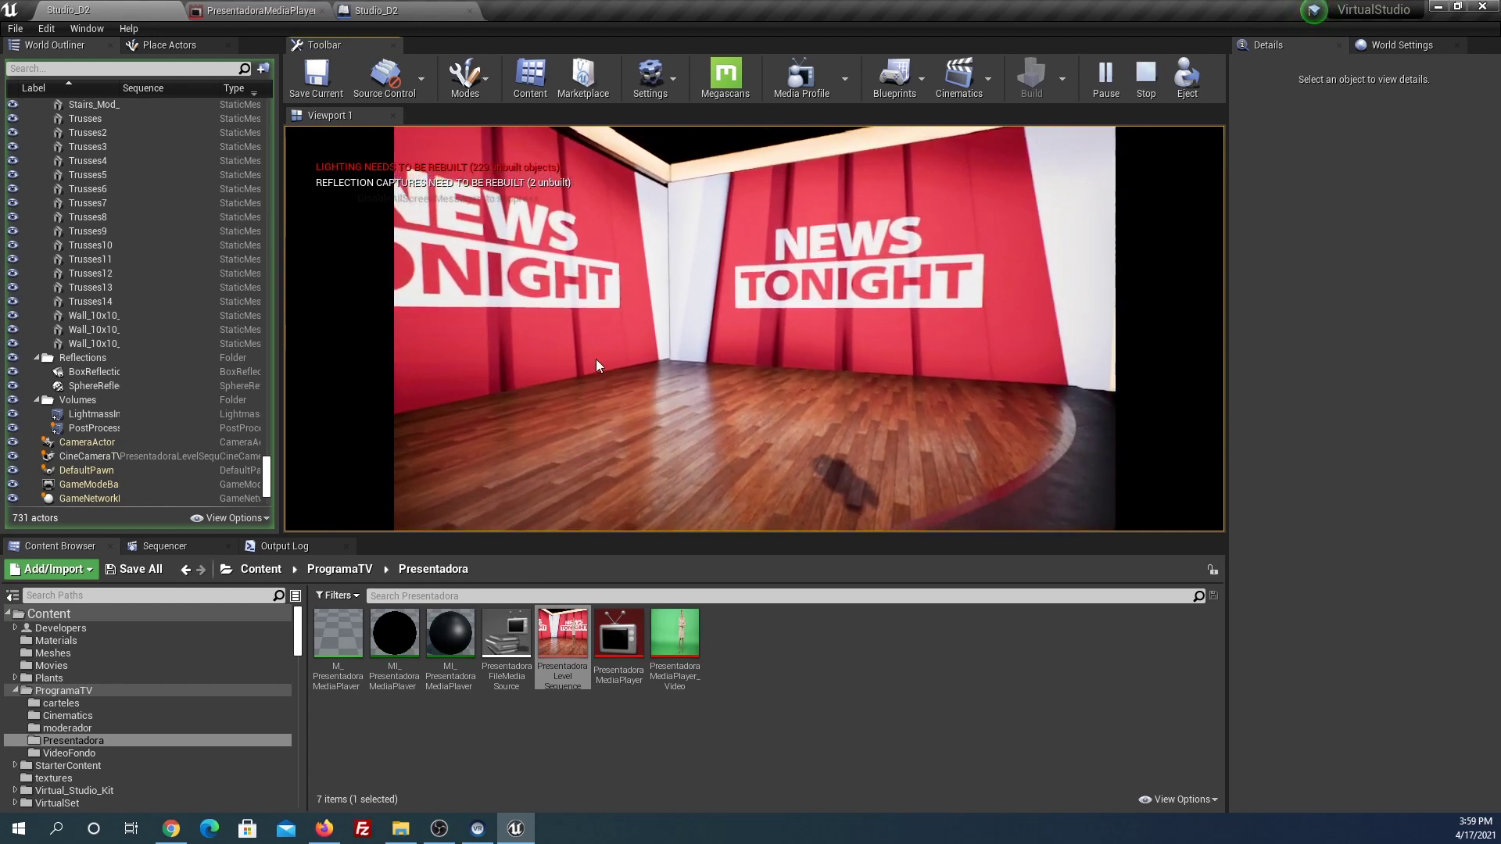
{"action": "left_click", "coordinate": [1147, 79]}
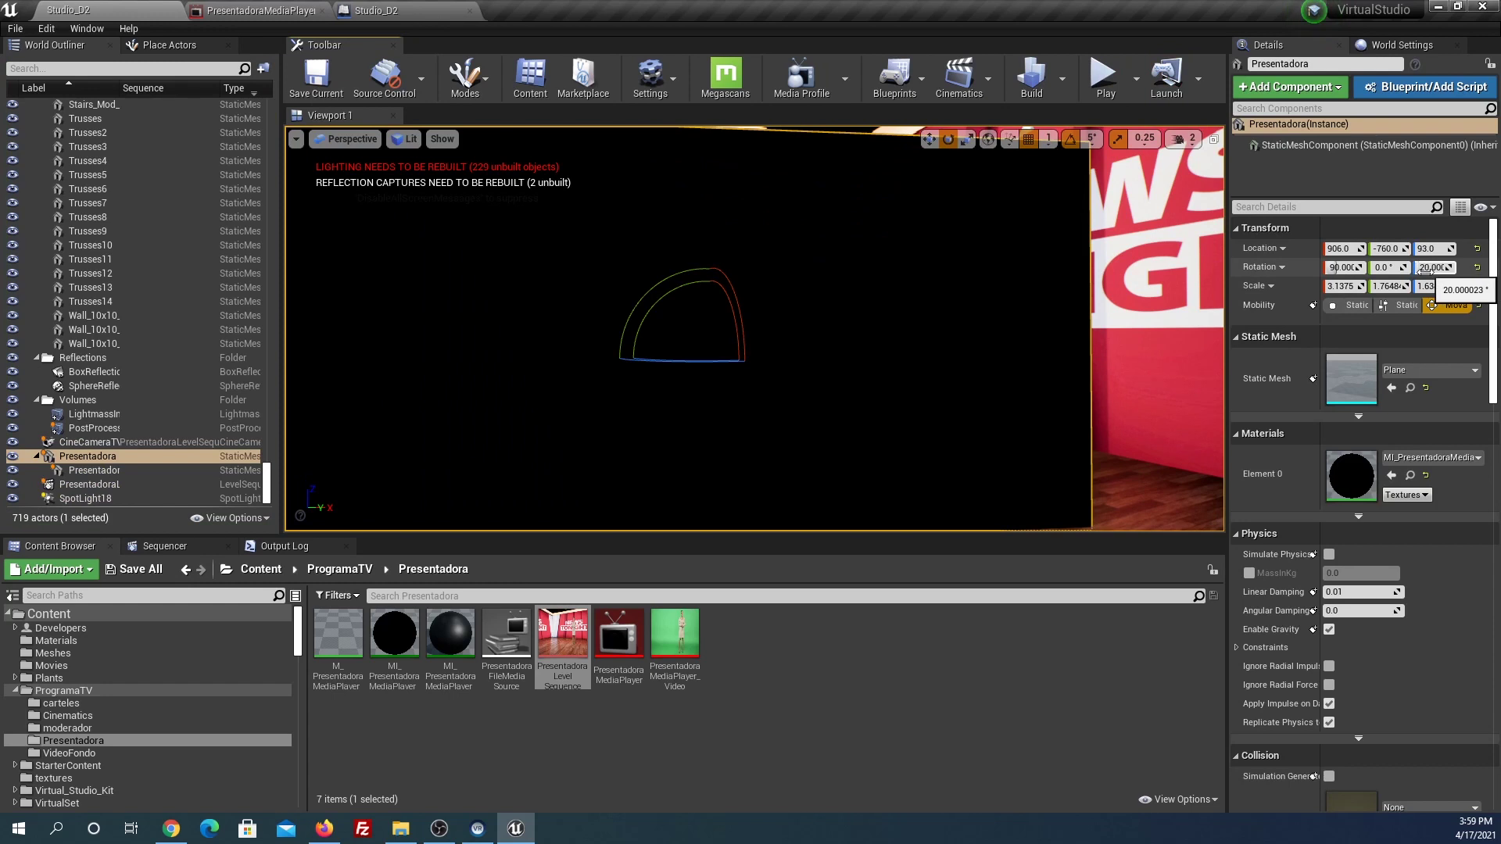
Print Find Look at Rotation's Yaw with a Print String node after SetActorRotation, then play the level
{"action": "left_click", "coordinate": [397, 17]}
{"action": "right_click_drag", "start_coordinate": [1001, 481], "coordinate": [843, 353]}
{"action": "left_click_drag", "start_coordinate": [836, 348], "coordinate": [954, 340]}
{"action": "type", "text": "print"}
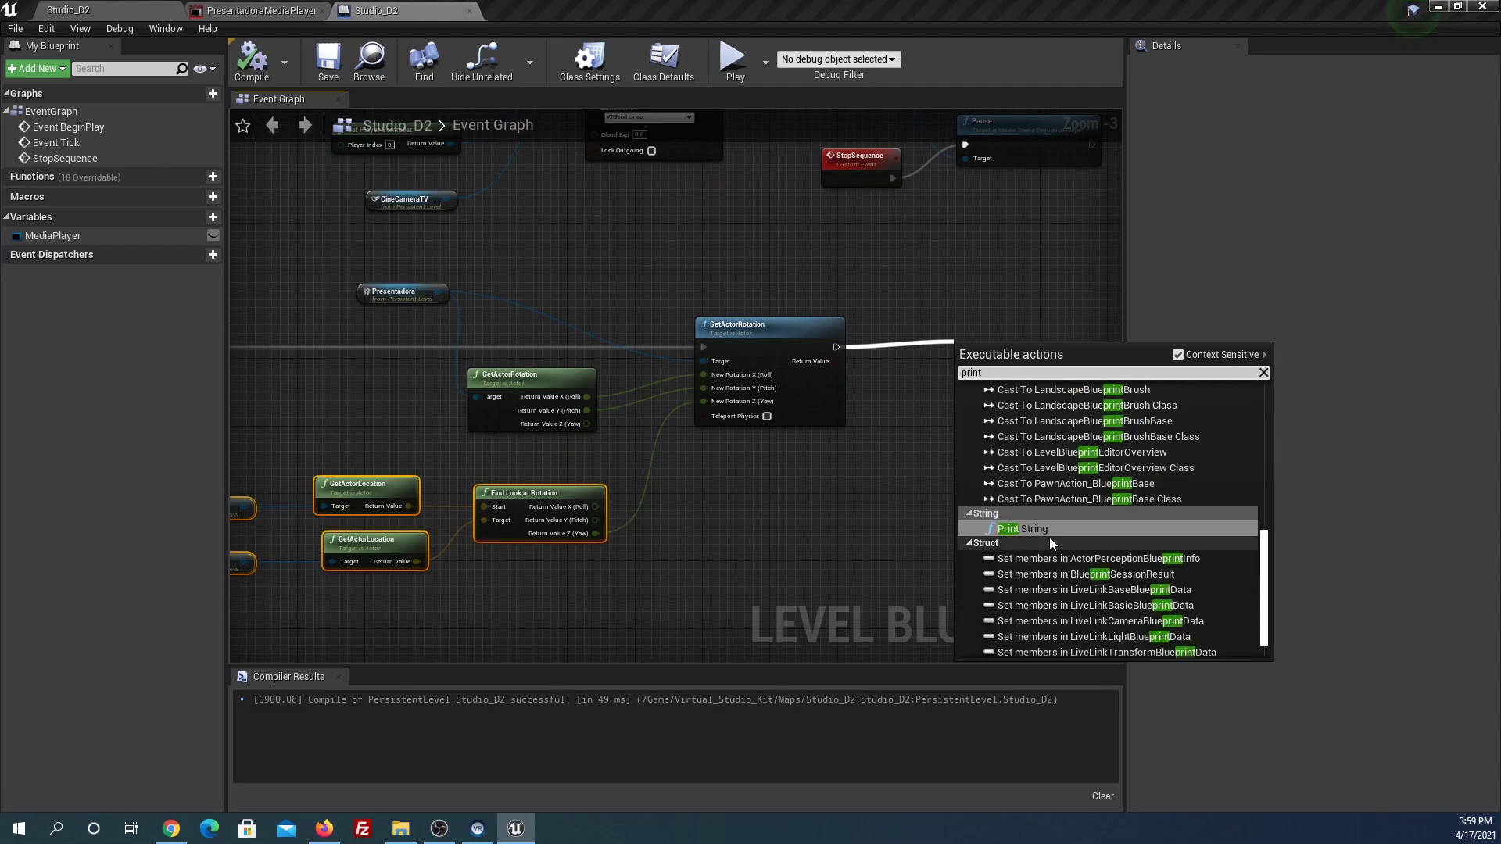
{"action": "left_click", "coordinate": [1046, 533]}
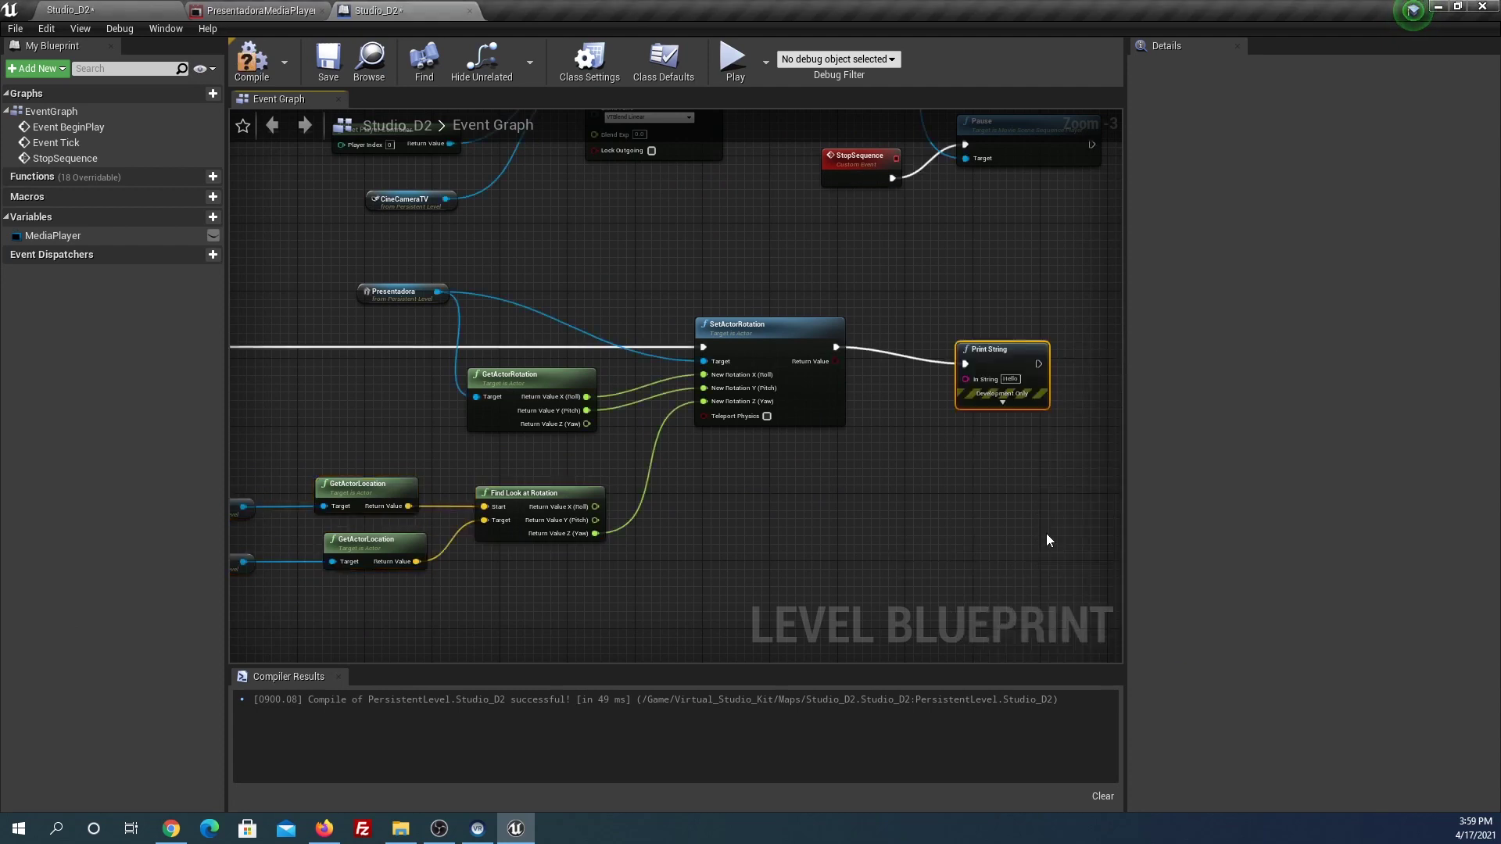
{"action": "left_click_drag", "start_coordinate": [599, 528], "coordinate": [595, 540]}
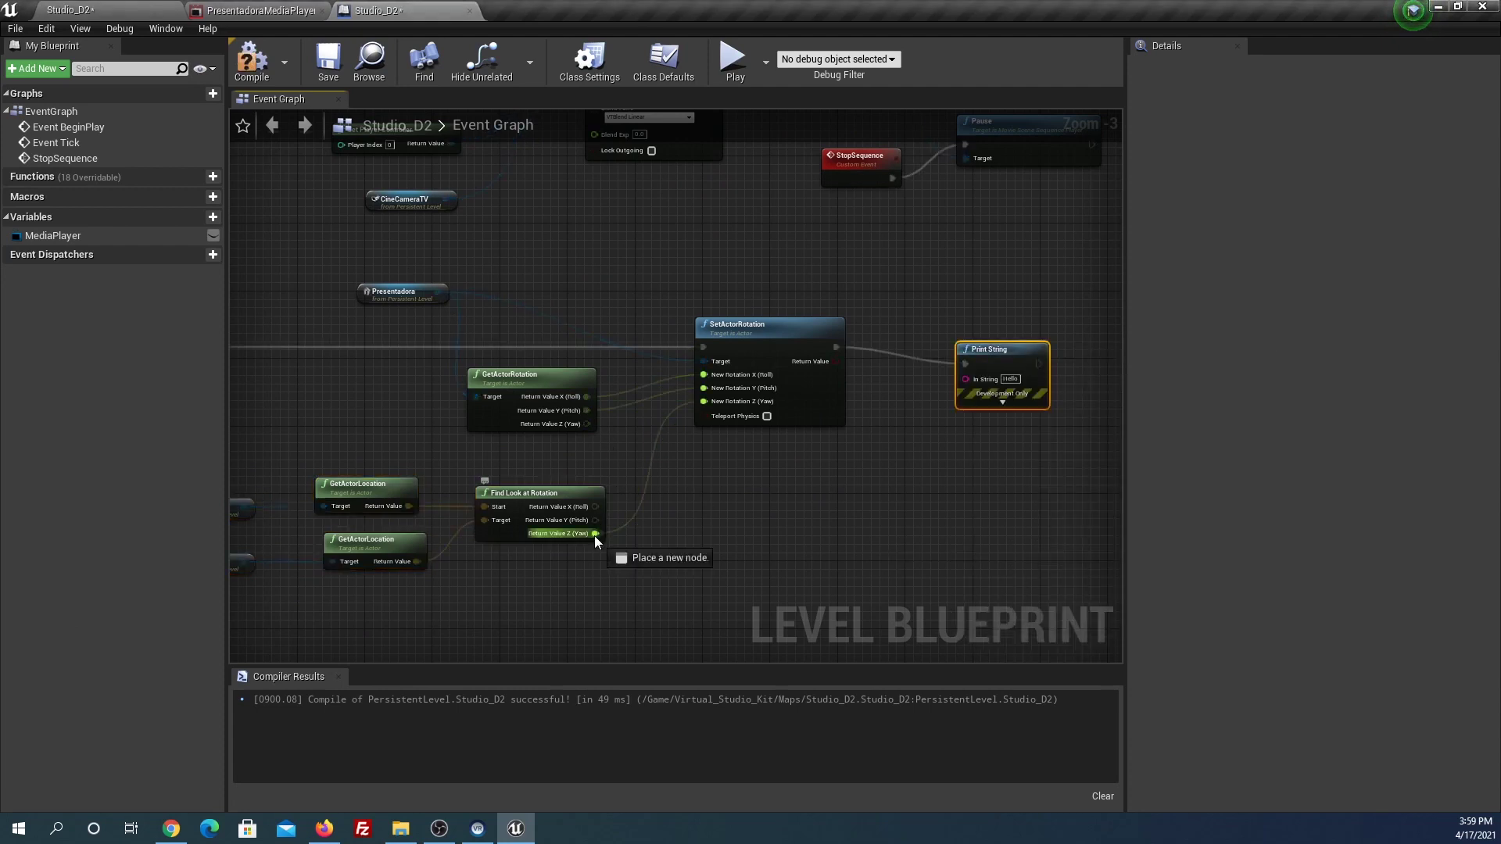
{"action": "left_click_drag", "start_coordinate": [978, 385], "coordinate": [965, 381]}
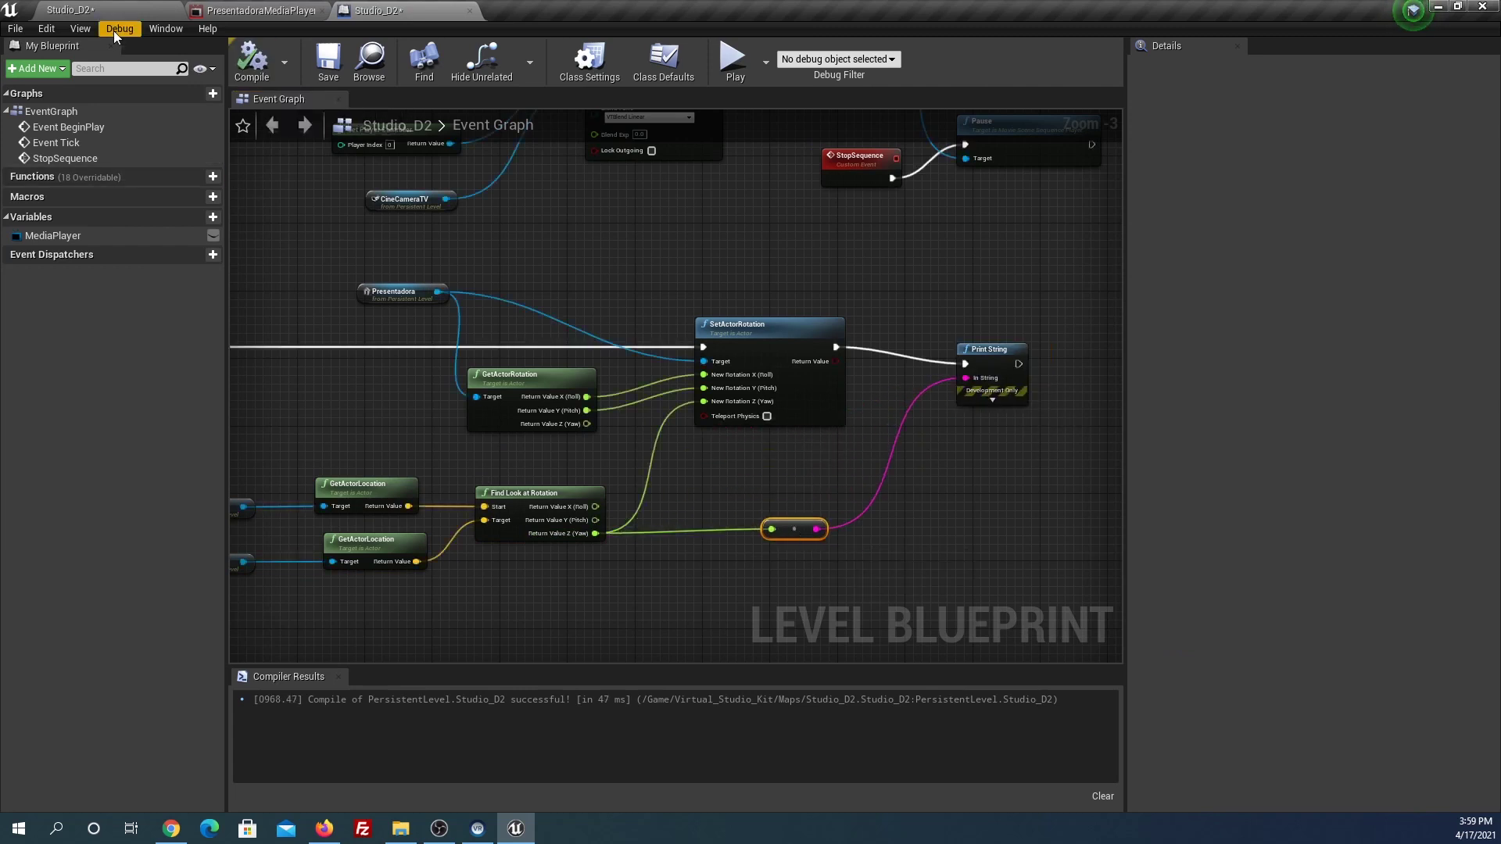
{"action": "left_click", "coordinate": [114, 11]}
{"action": "left_click", "coordinate": [1102, 78]}
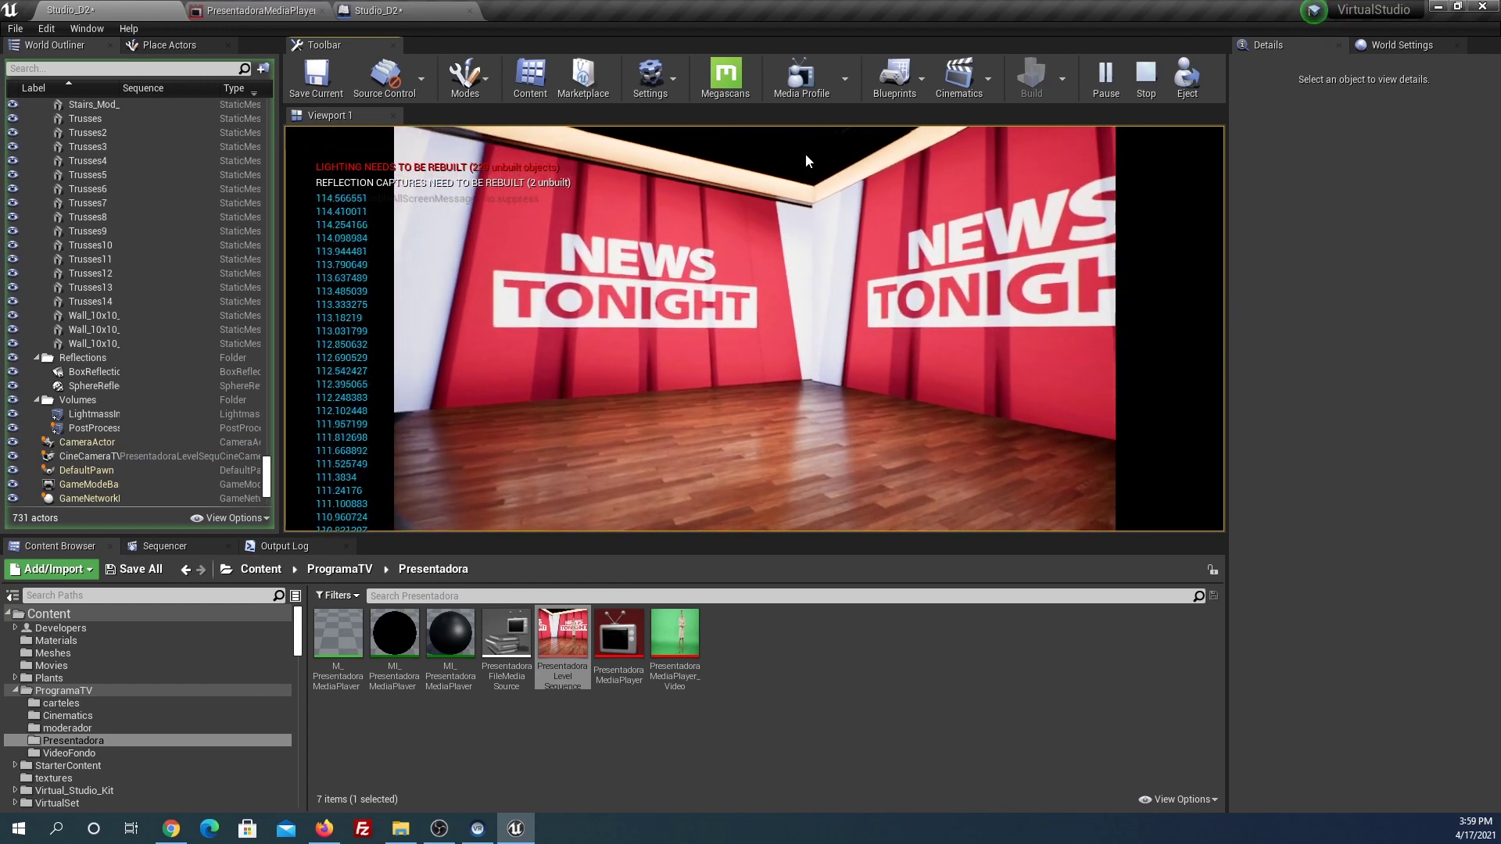
Stop play, frame Presentadora, and place a temporary Plane on the studio floor, then delete it
{"action": "left_click", "coordinate": [1154, 91]}
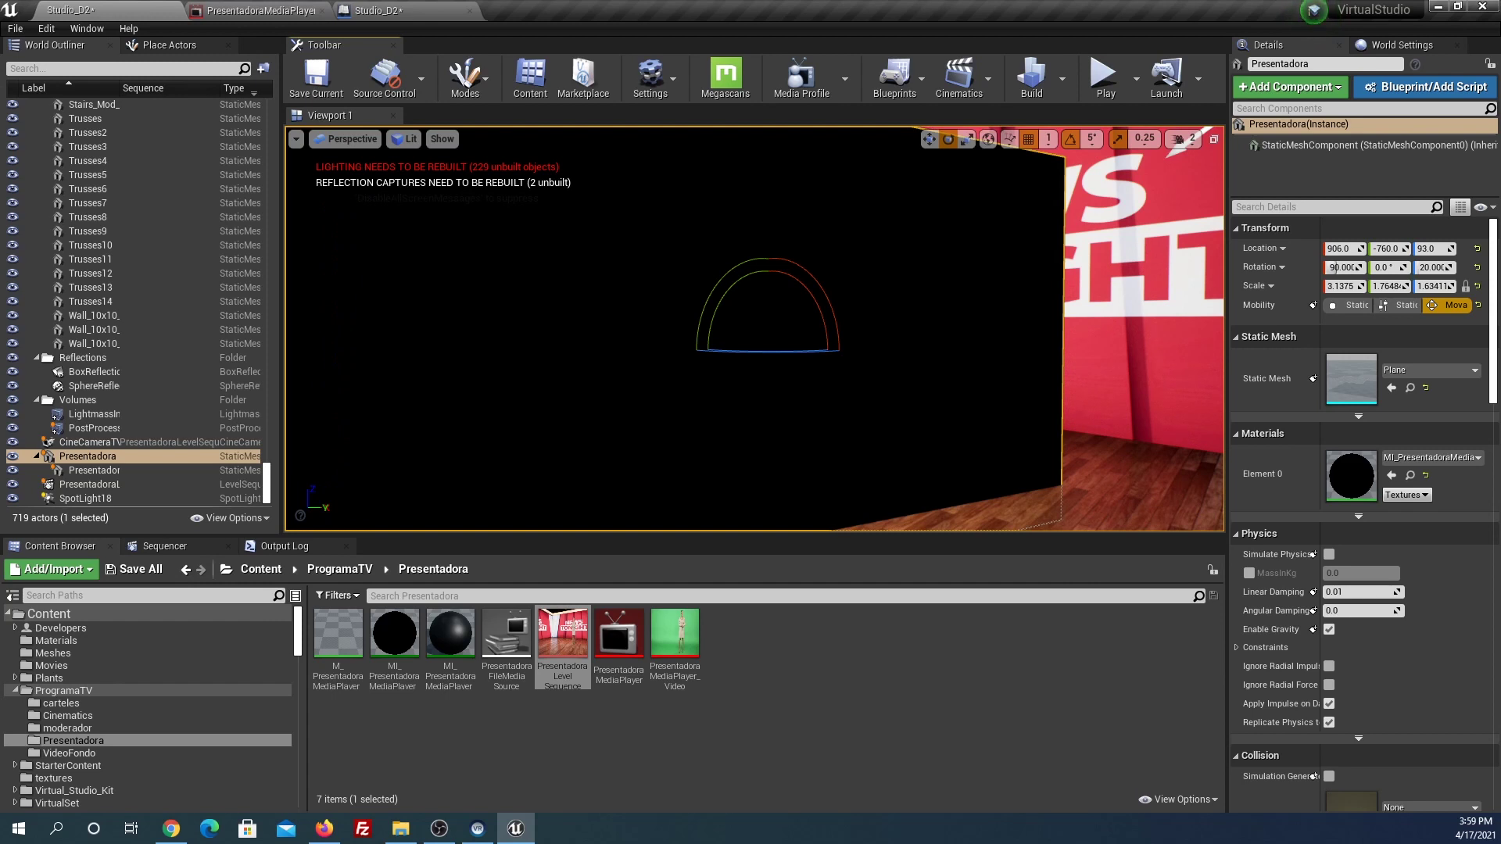
{"action": "key", "text": "f"}
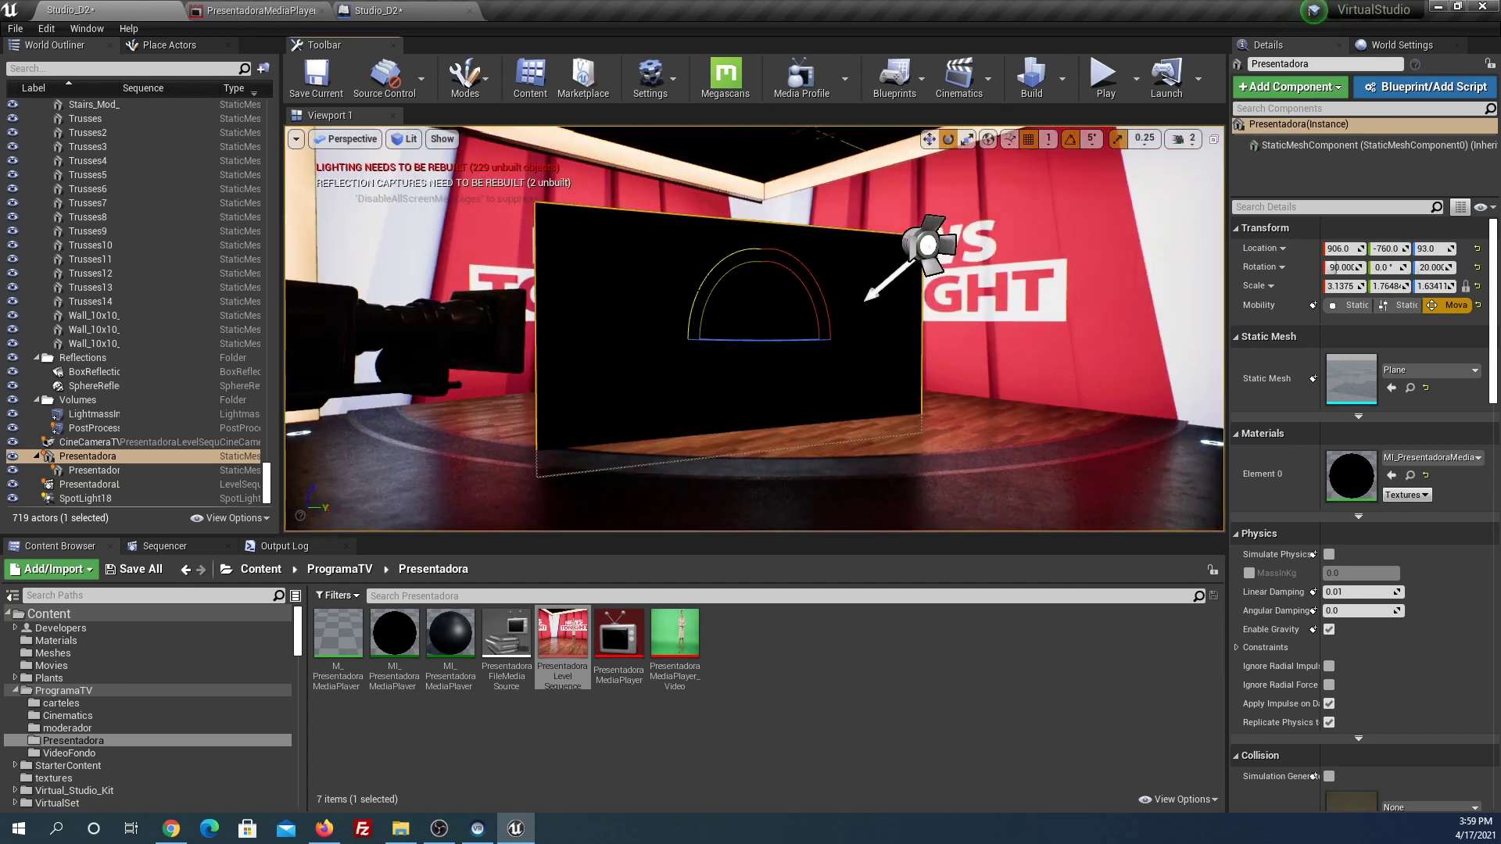
{"action": "left_click", "coordinate": [171, 45]}
{"action": "mouse_move", "coordinate": [143, 427]}
{"action": "left_mouse_down"}
{"action": "mouse_move", "coordinate": [639, 533]}
{"action": "mouse_move", "coordinate": [903, 367]}
{"action": "left_mouse_up"}
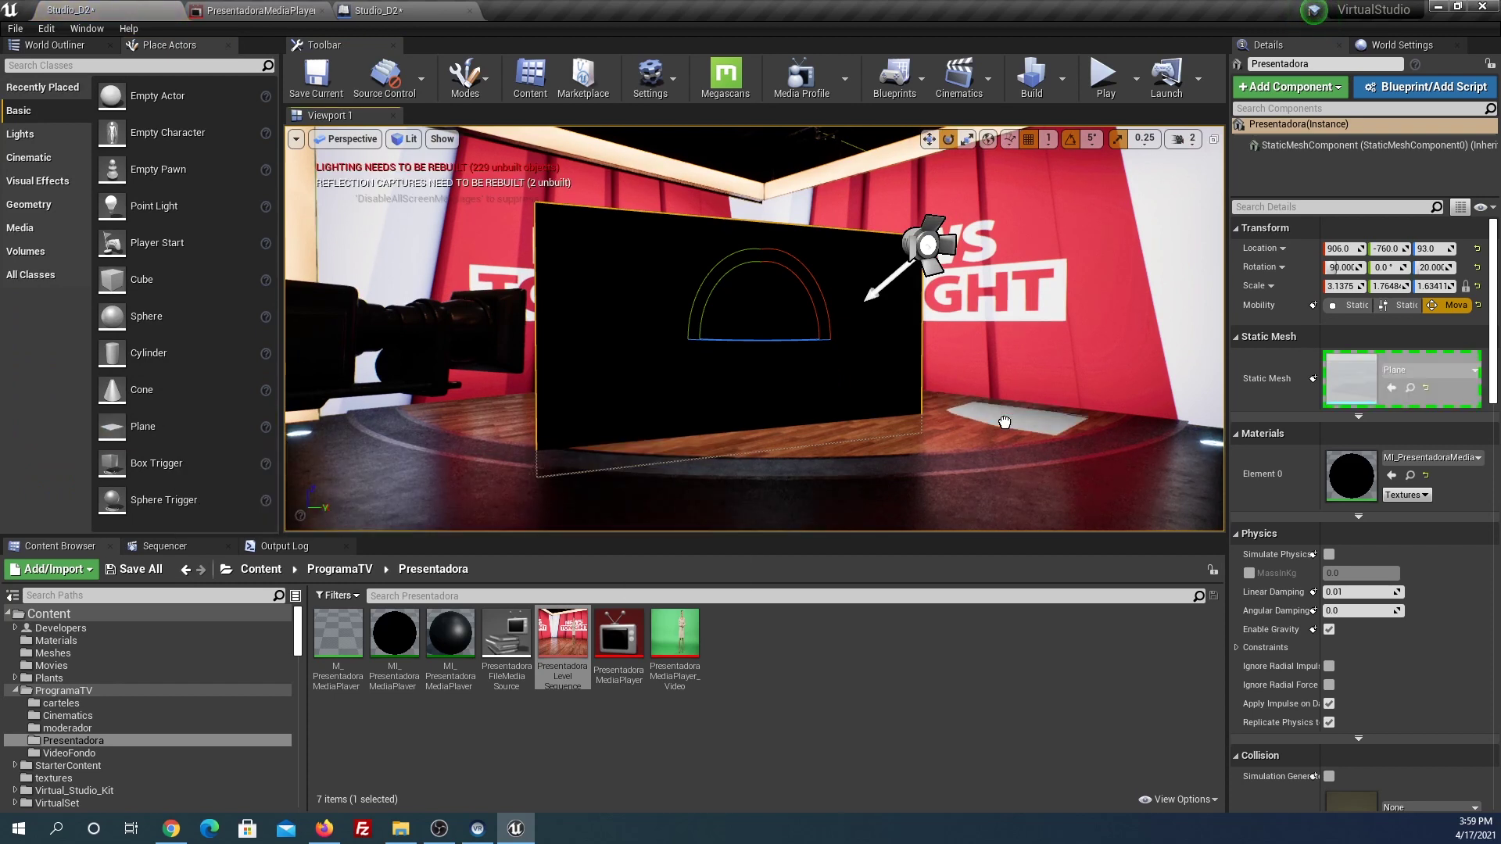
{"action": "mouse_move", "coordinate": [1005, 423]}
{"action": "left_mouse_down"}
{"action": "mouse_move", "coordinate": [980, 450]}
{"action": "mouse_move", "coordinate": [981, 334]}
{"action": "left_mouse_up"}
{"action": "key", "text": "r"}
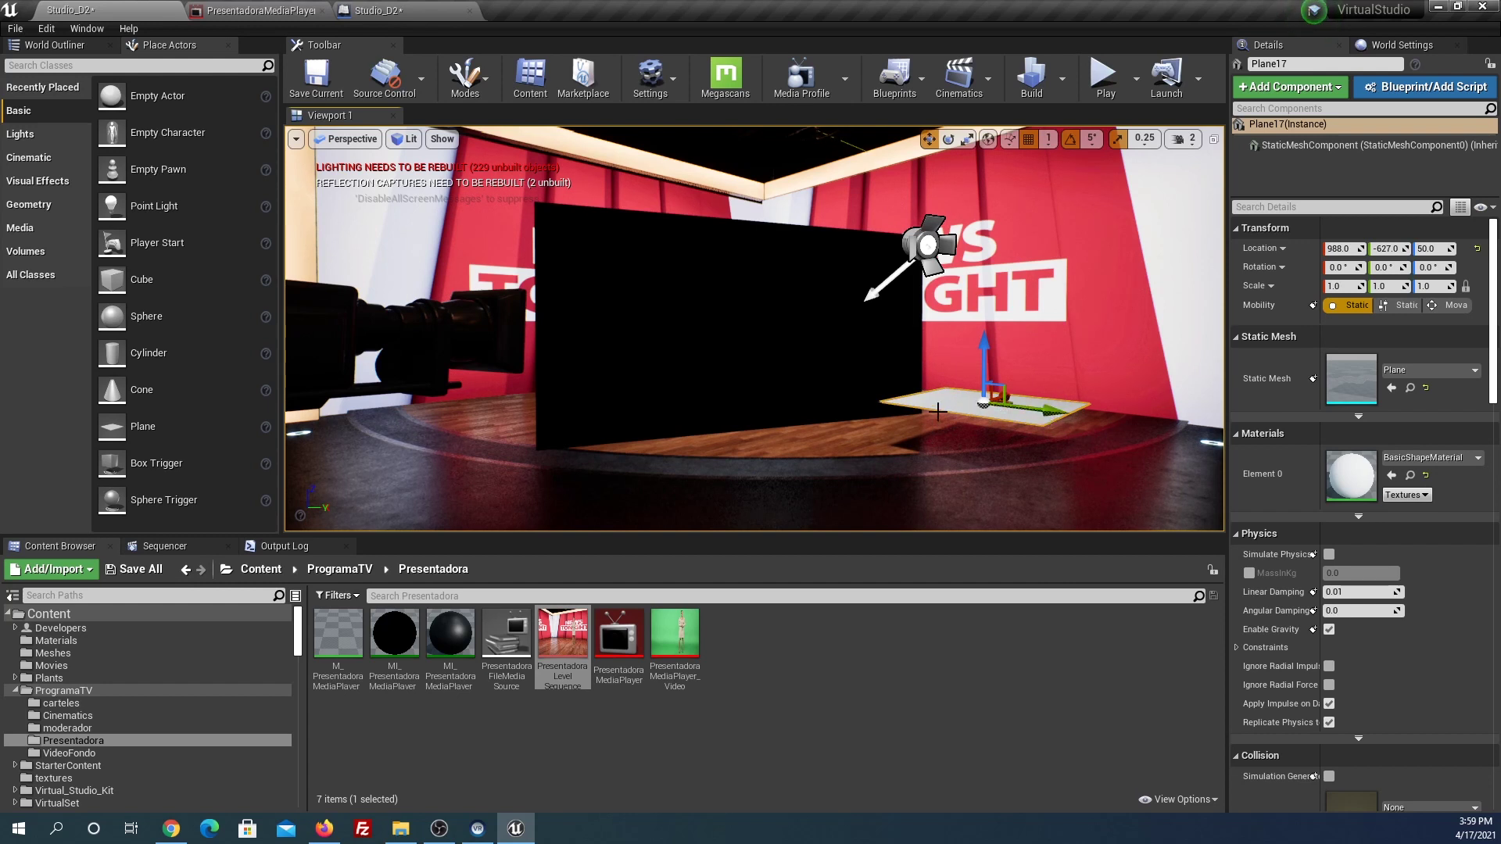
{"action": "key", "text": "Delete"}
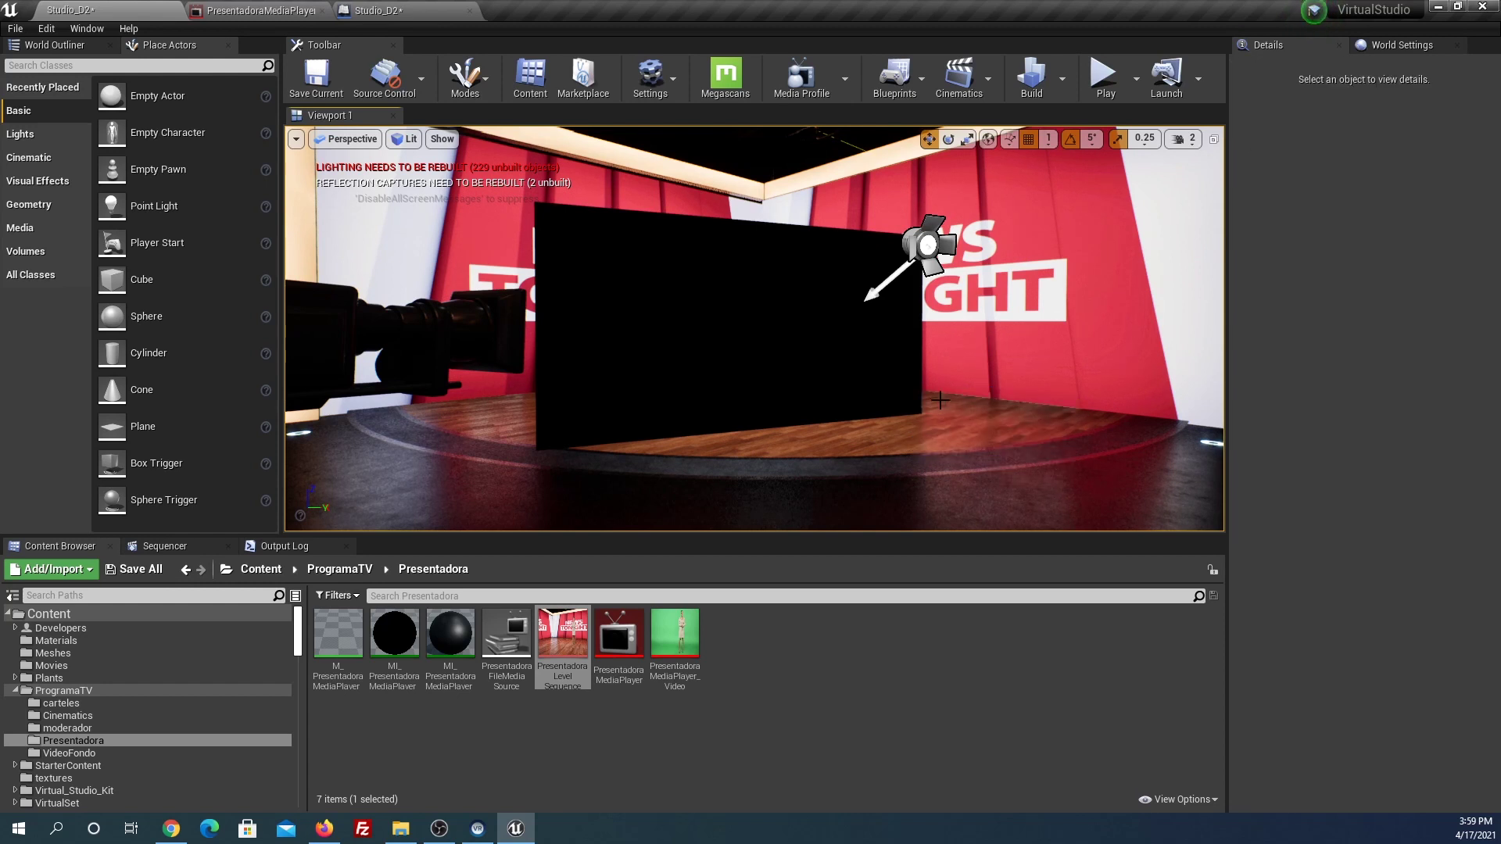
Run a quick play test, exit it, and select Presentadora in the Outliner
{"action": "left_click", "coordinate": [1103, 76]}
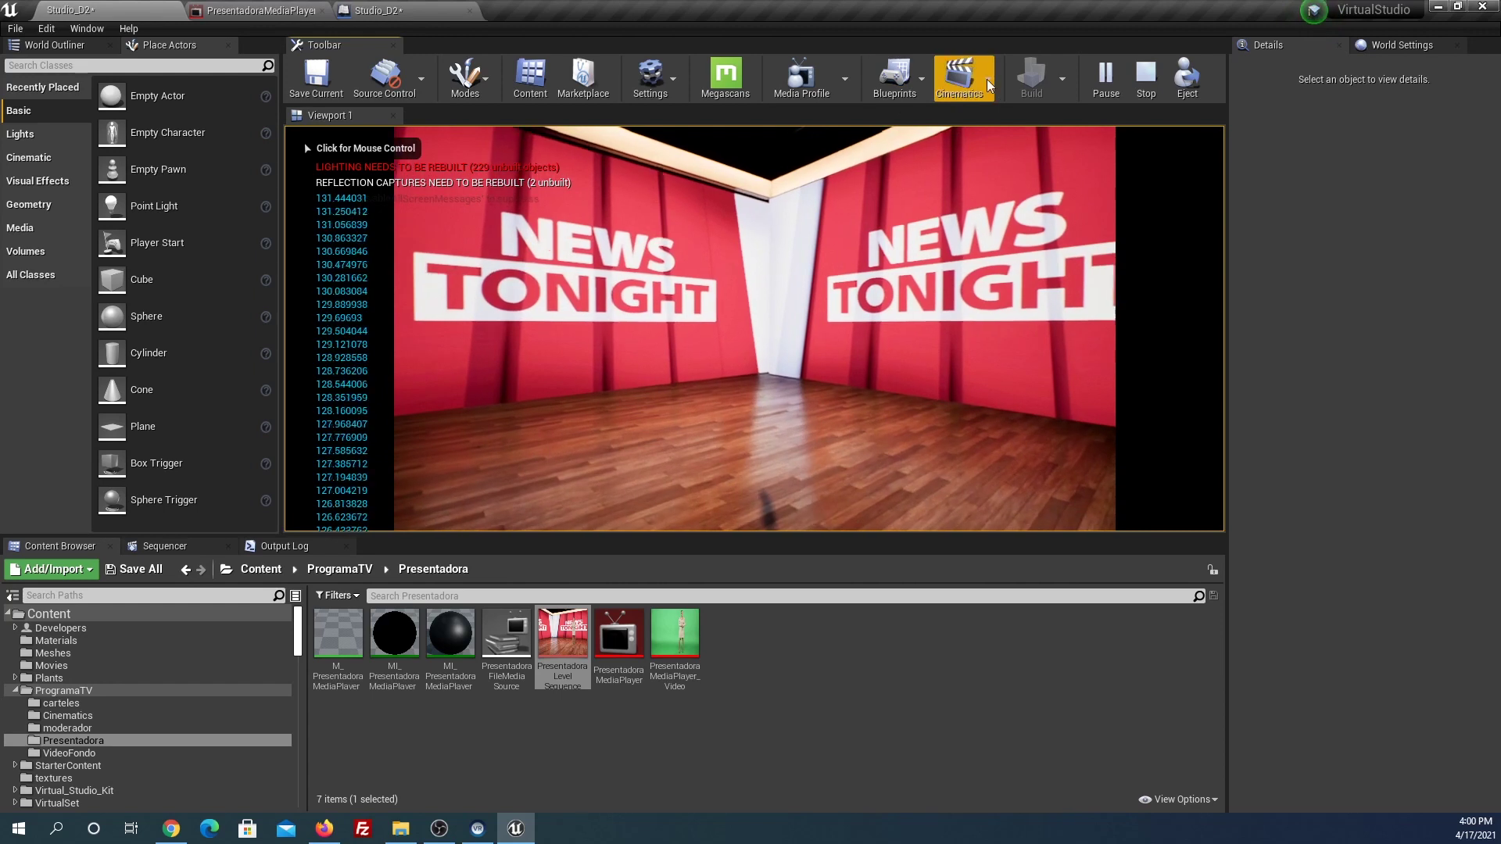
{"action": "key", "text": "Escape"}
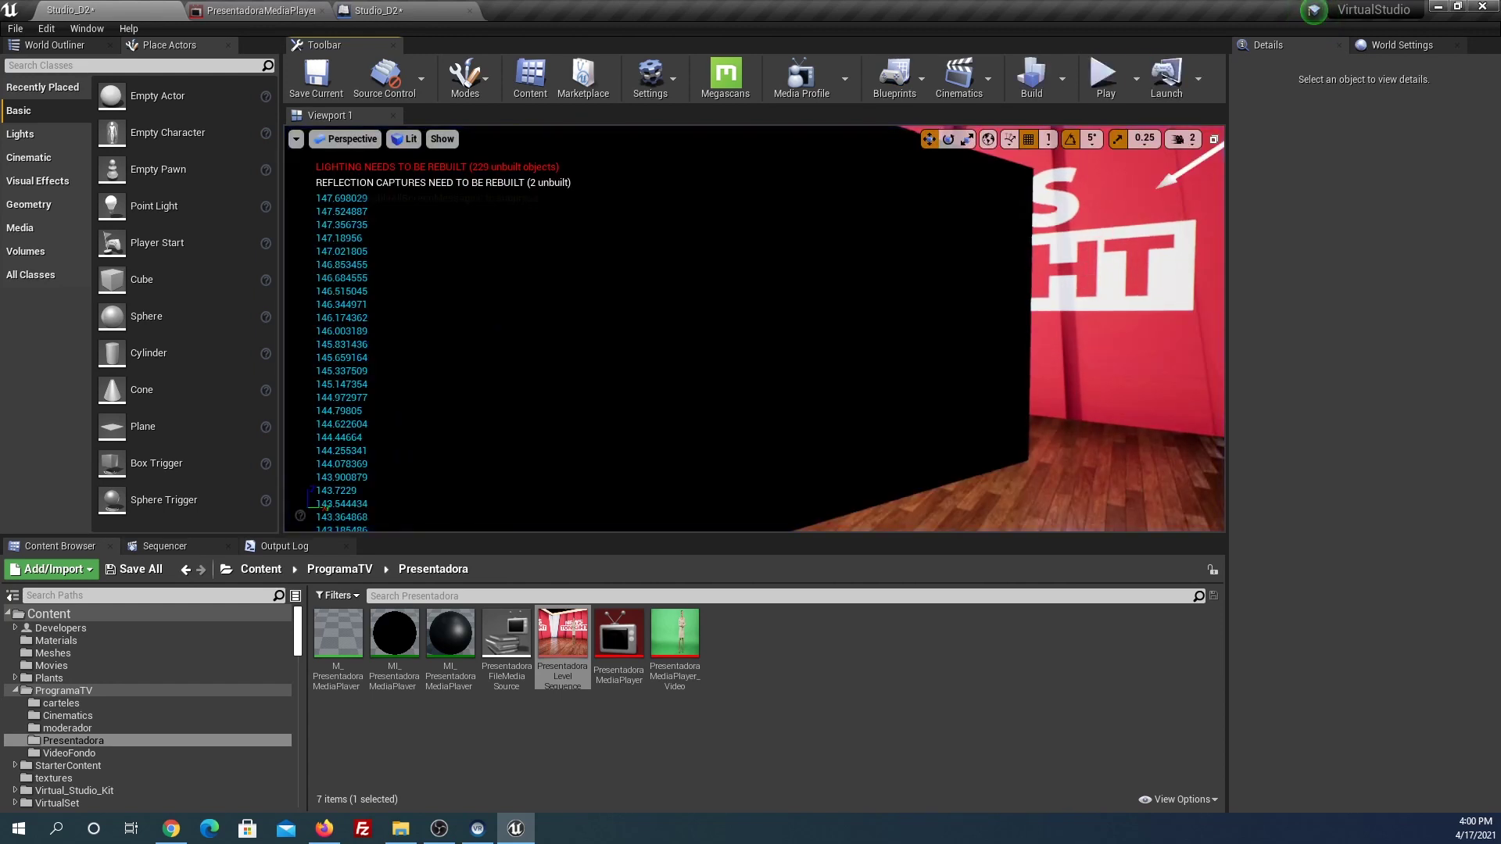
{"action": "left_click", "coordinate": [53, 45]}
{"action": "scroll", "coordinate": [260, 335], "scroll_direction": "down", "scroll_amount": 8}
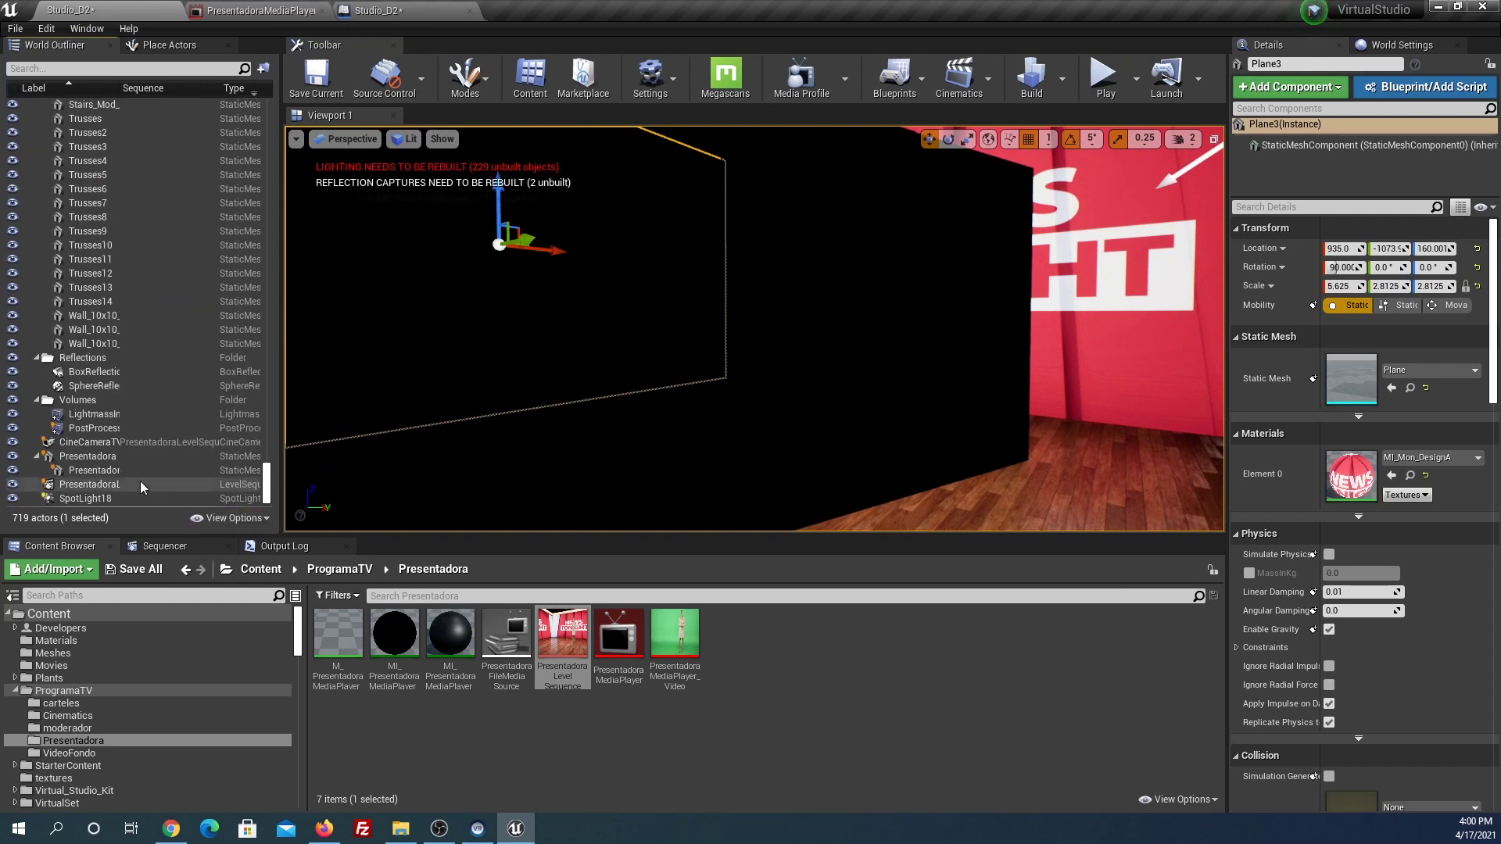
{"action": "left_click", "coordinate": [87, 456]}
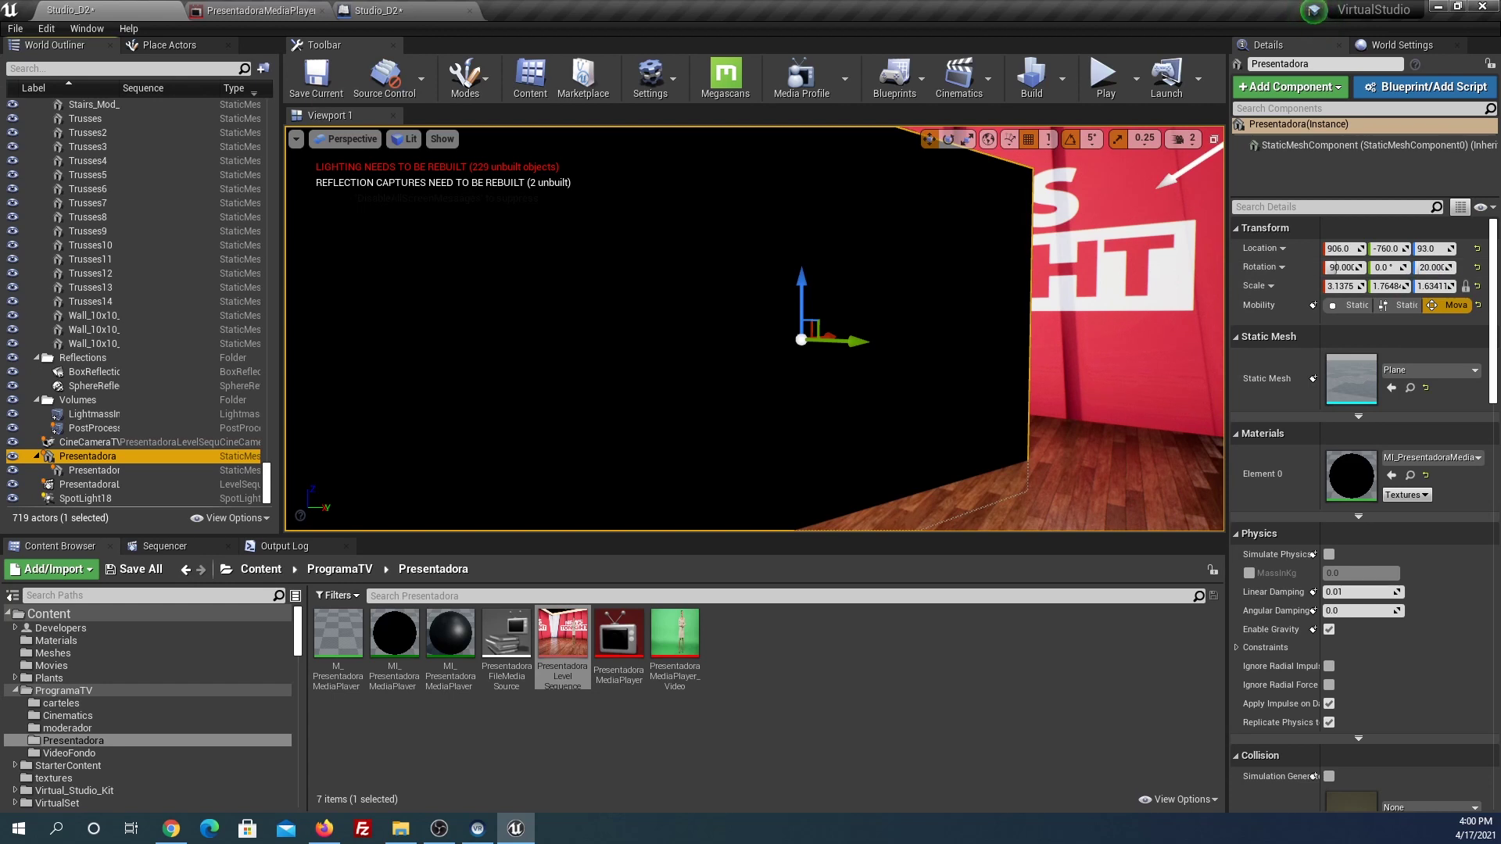
Delete the Print String node and its conversion node from the Level Blueprint
{"action": "left_click", "coordinate": [388, 11]}
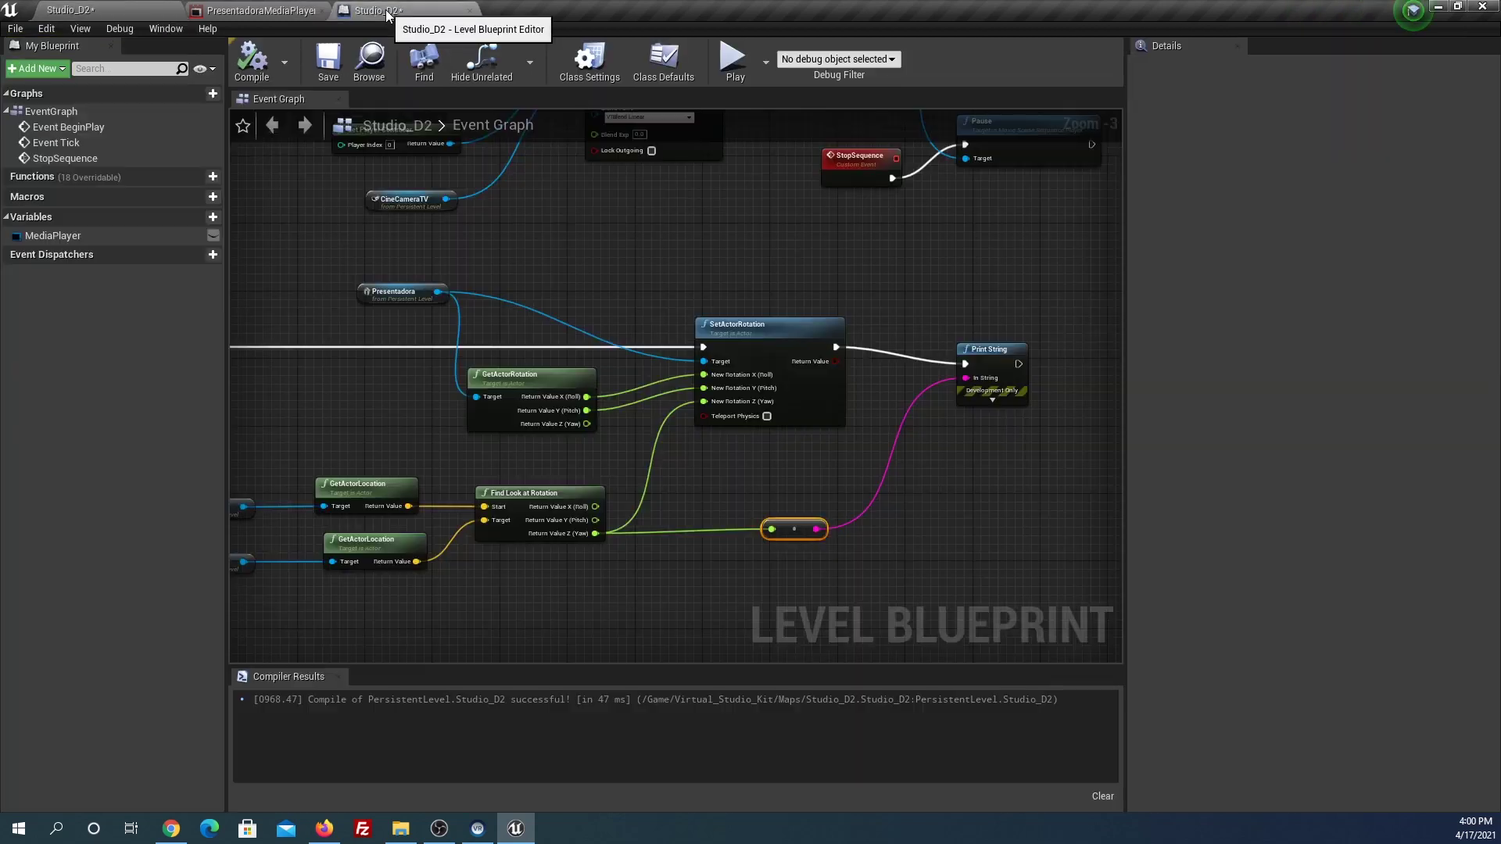
{"action": "right_click_drag", "start_coordinate": [645, 602], "coordinate": [554, 594]}
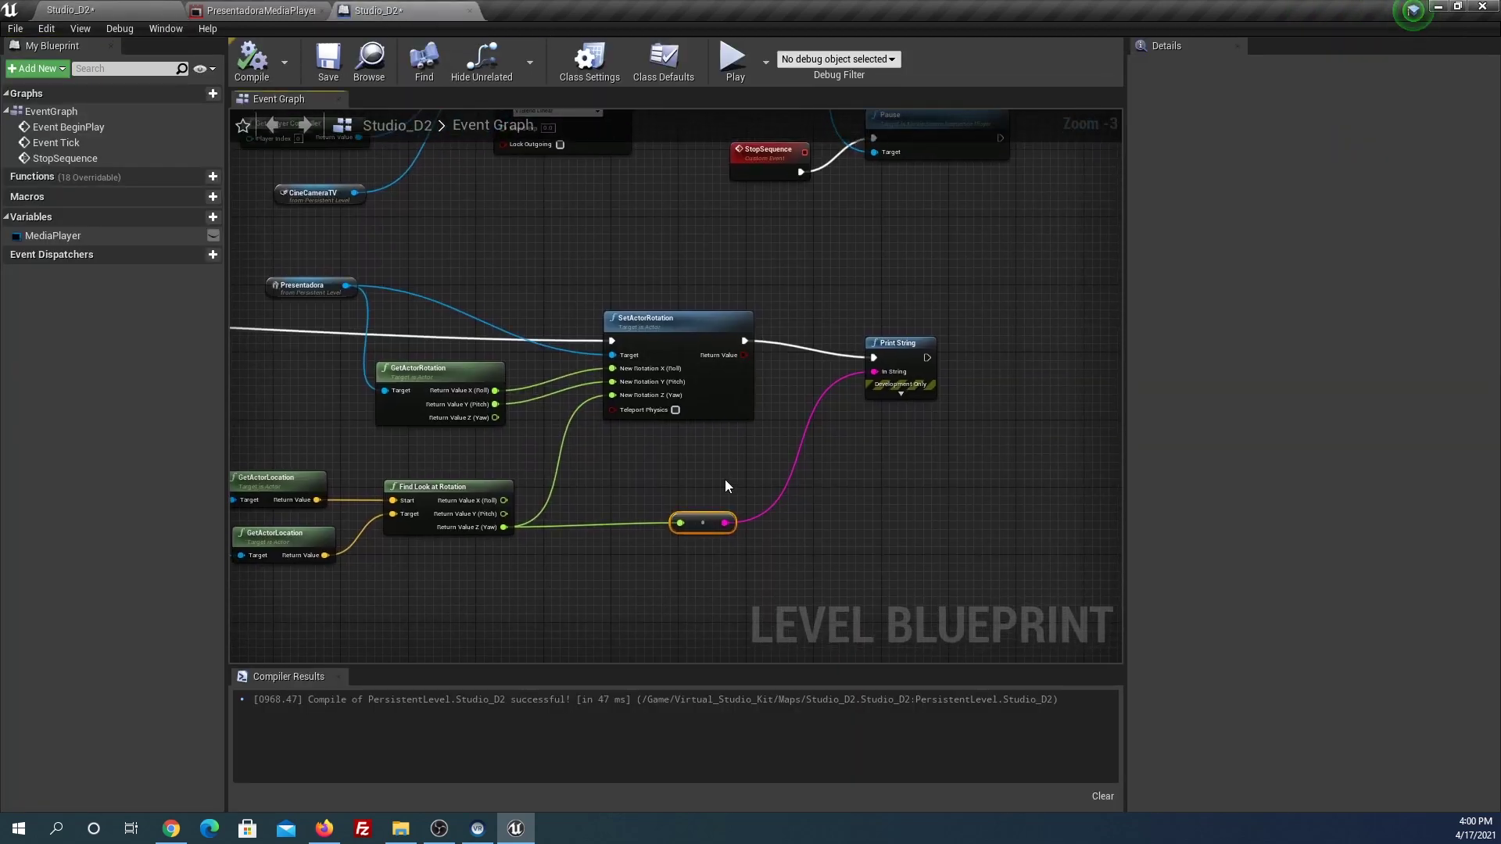
{"action": "key", "text": "Delete"}
{"action": "left_click", "coordinate": [899, 344]}
{"action": "key", "text": "Delete"}
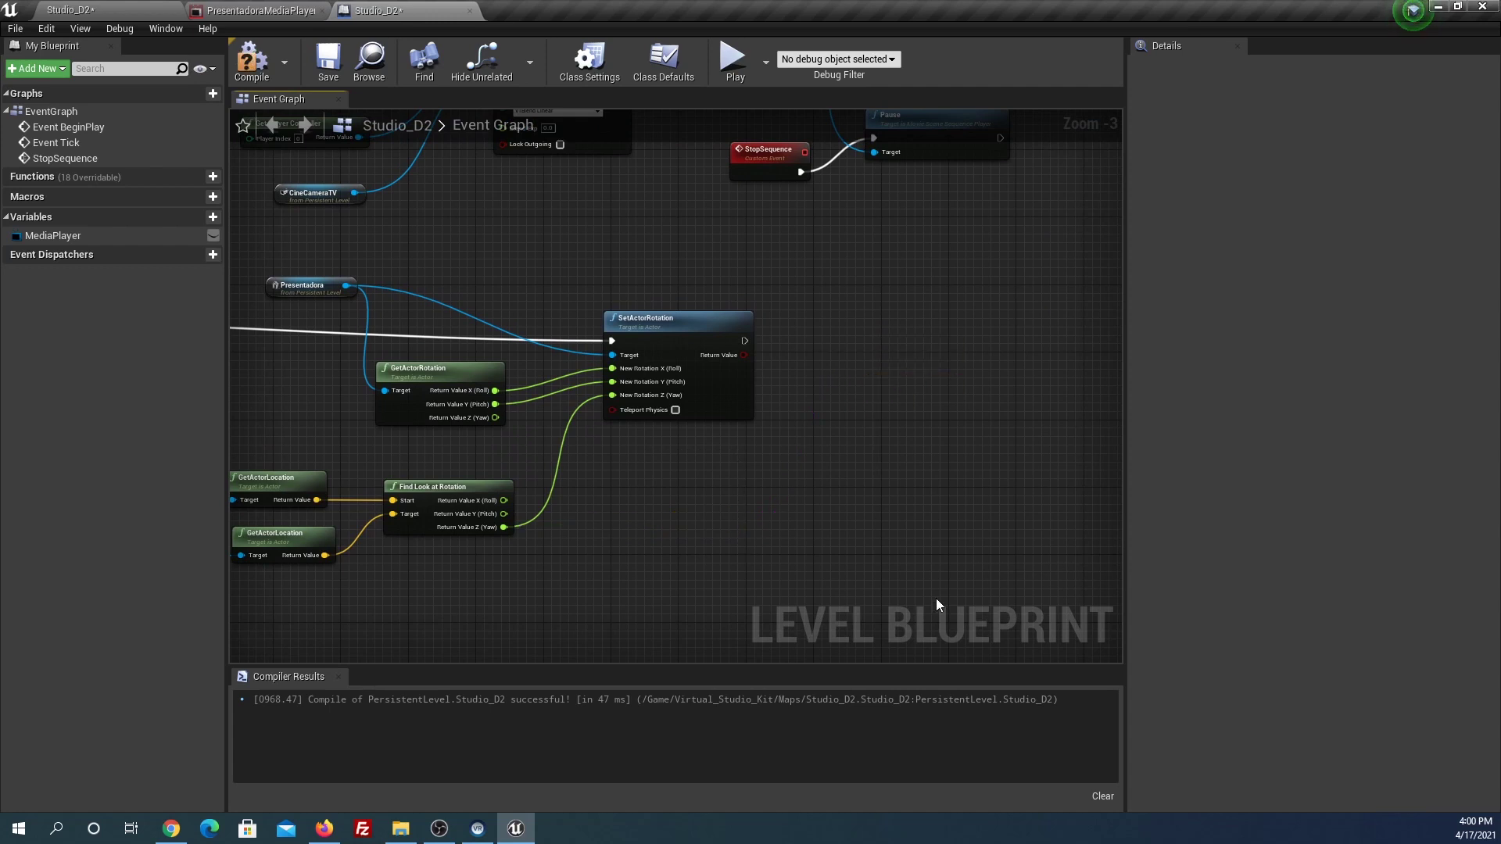
Subtract 90 from the look-at Yaw with a float - float node and wire it into New Rotation Z
{"action": "left_click_drag", "start_coordinate": [504, 527], "coordinate": [606, 537]}
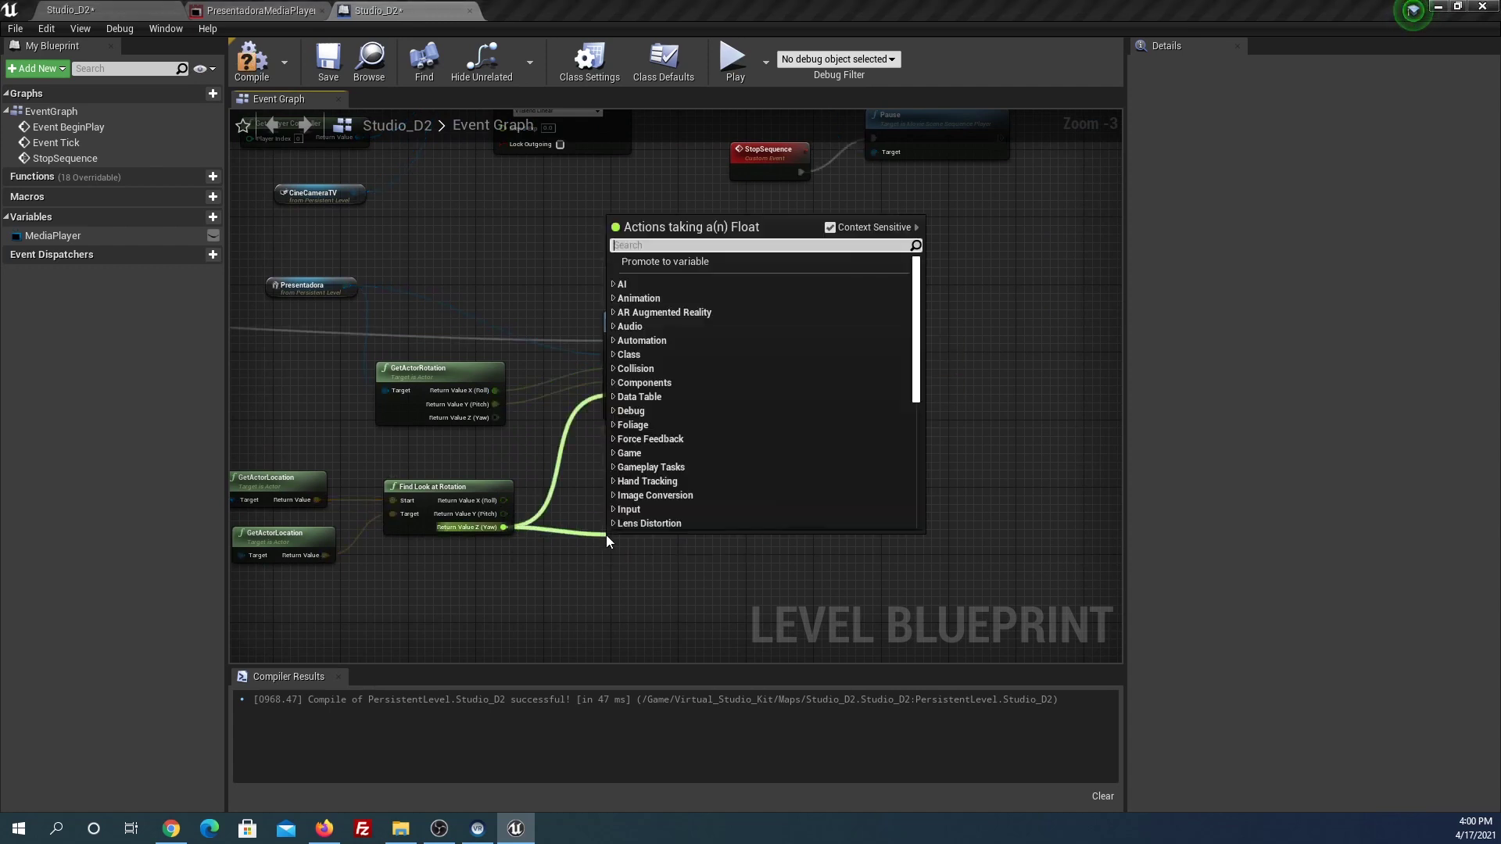
{"action": "type", "text": "-"}
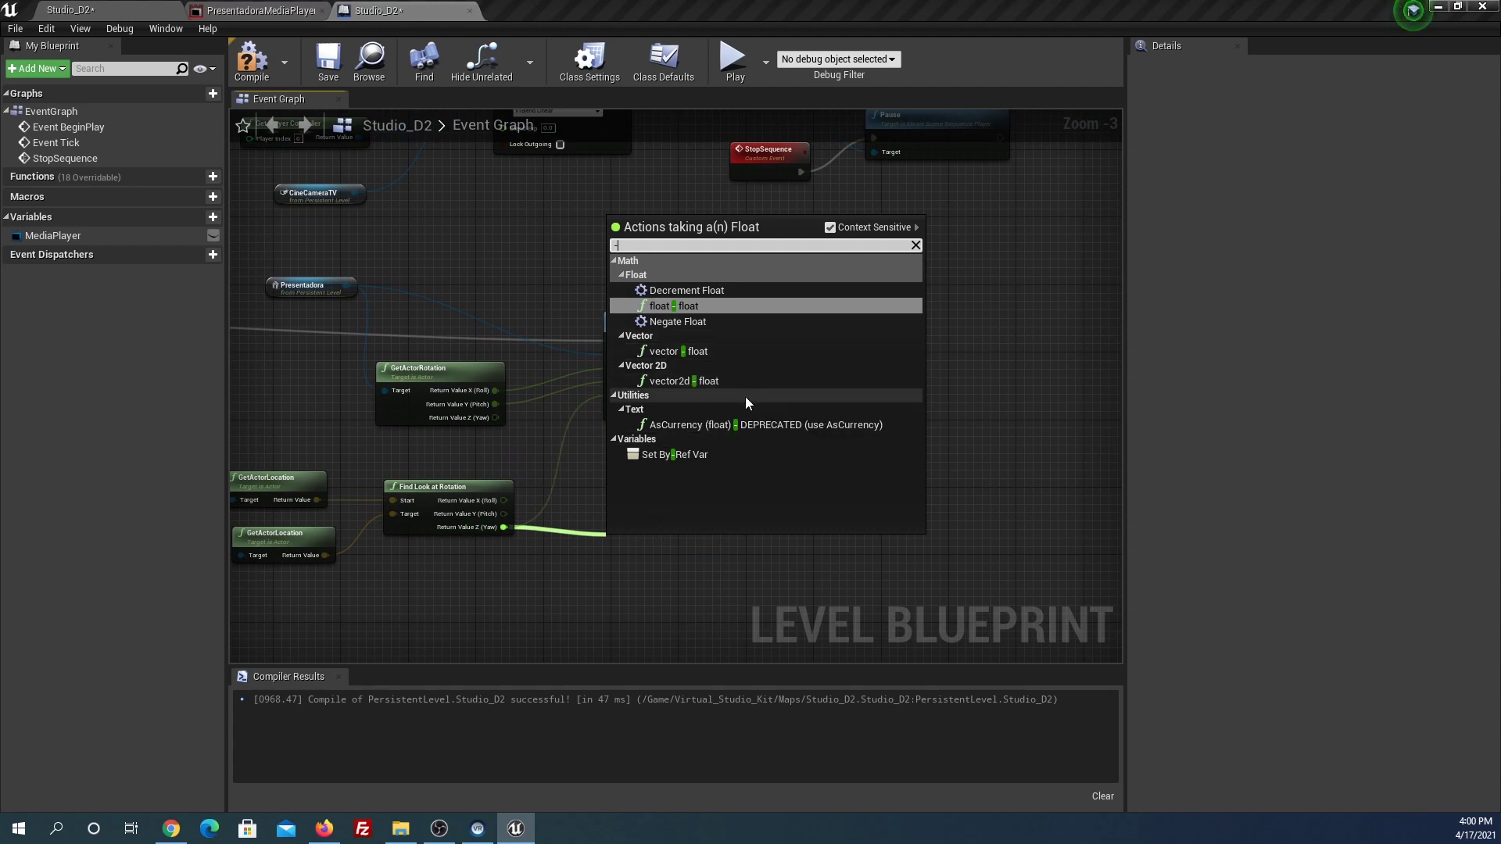
{"action": "left_click", "coordinate": [692, 308]}
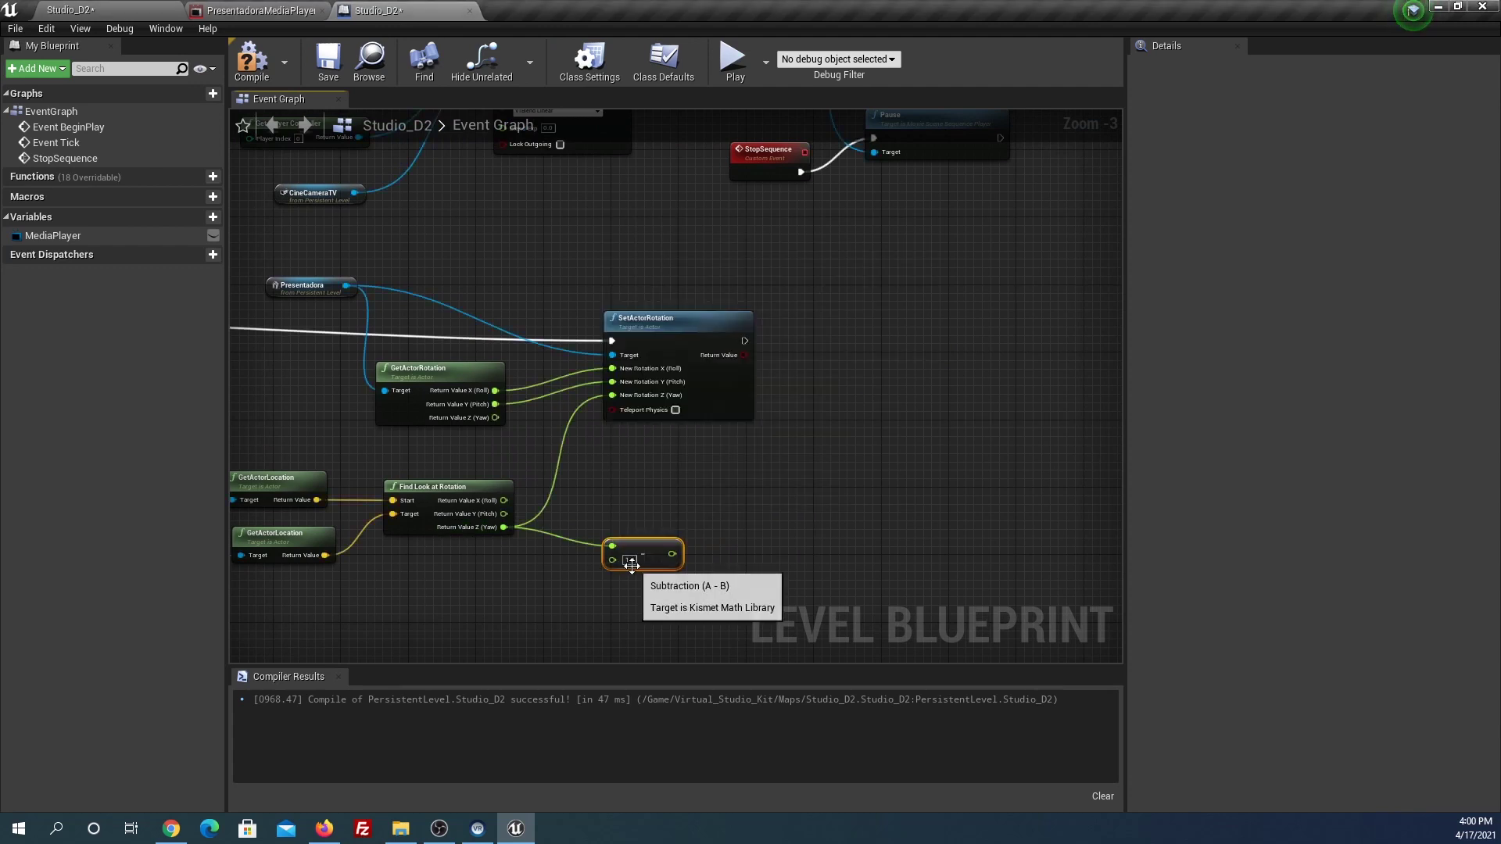
{"action": "type", "text": "90"}
{"action": "key", "text": "Return"}
{"action": "left_click_drag", "start_coordinate": [676, 553], "coordinate": [682, 560]}
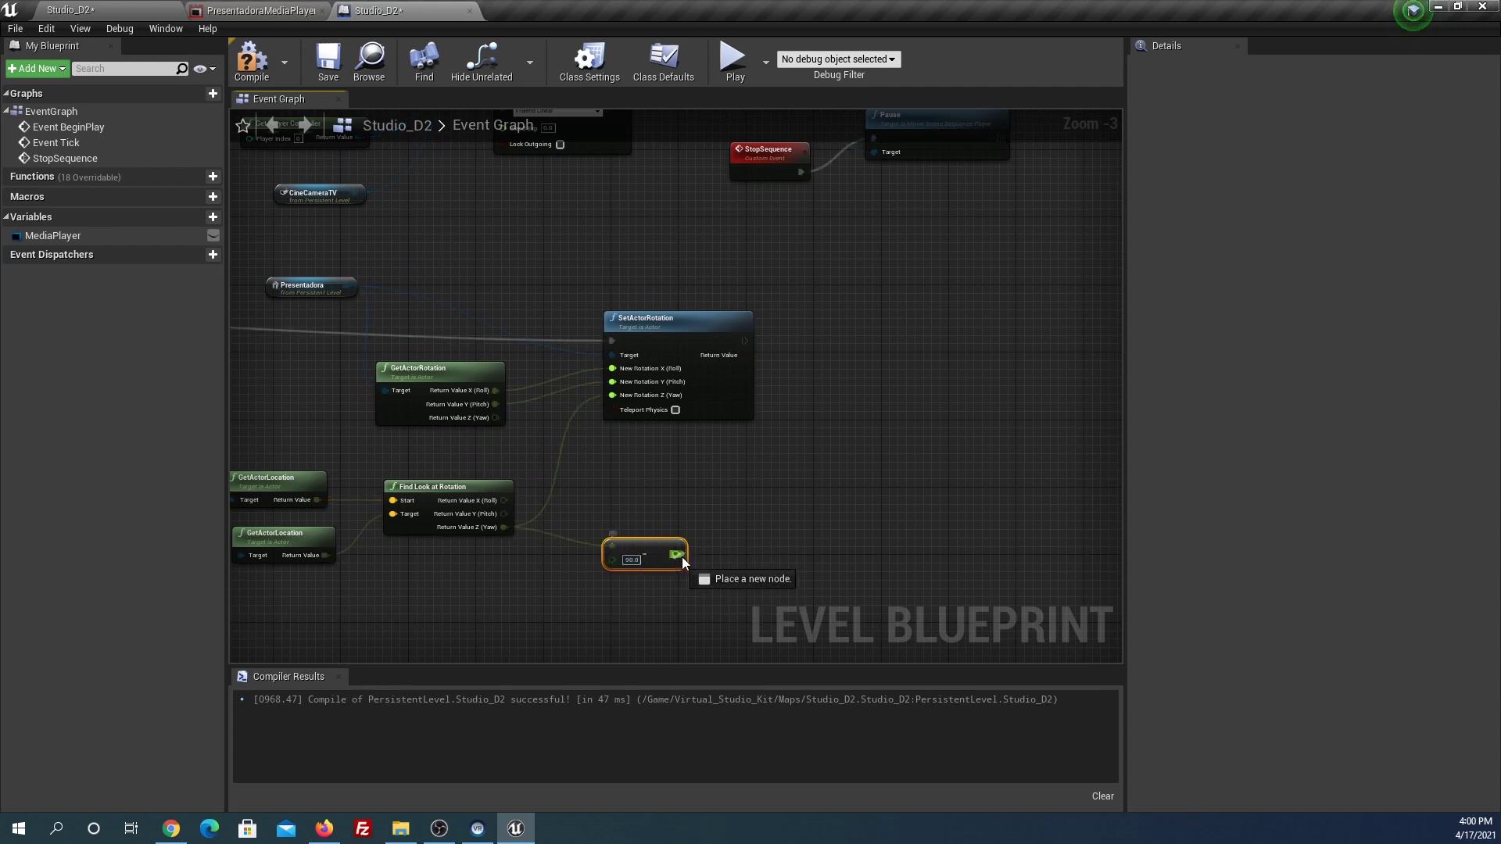
{"action": "left_click_drag", "start_coordinate": [611, 397], "coordinate": [612, 397]}
{"action": "left_click_drag", "start_coordinate": [650, 559], "coordinate": [633, 543]}
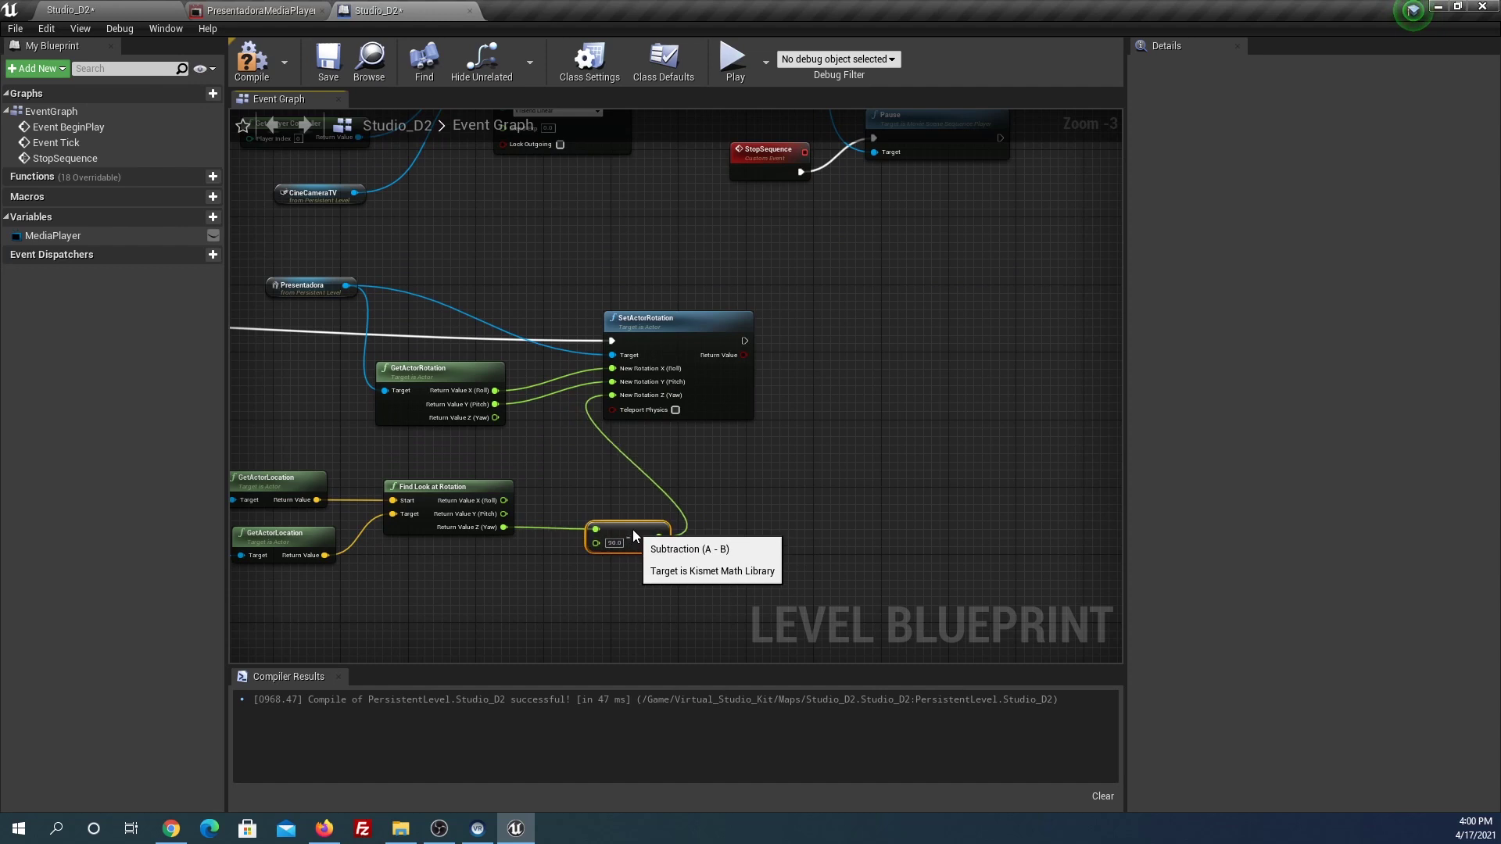
{"action": "left_click_drag", "start_coordinate": [673, 327], "coordinate": [833, 327]}
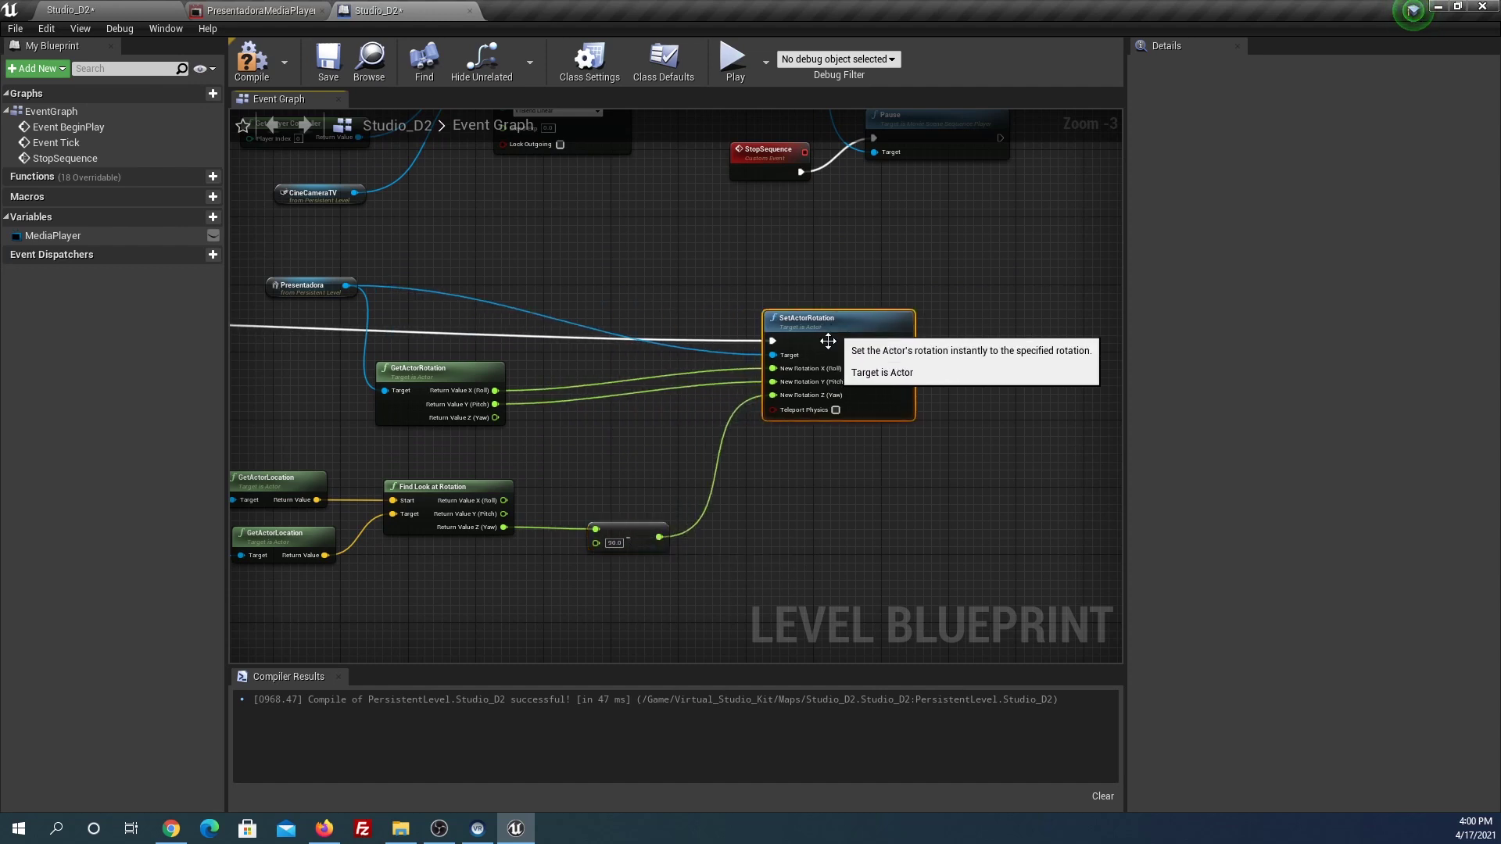
{"action": "left_click", "coordinate": [109, 15]}
Play the Studio_D2 level to check the presenter video stands upright facing the camera
{"action": "left_click", "coordinate": [1100, 84]}
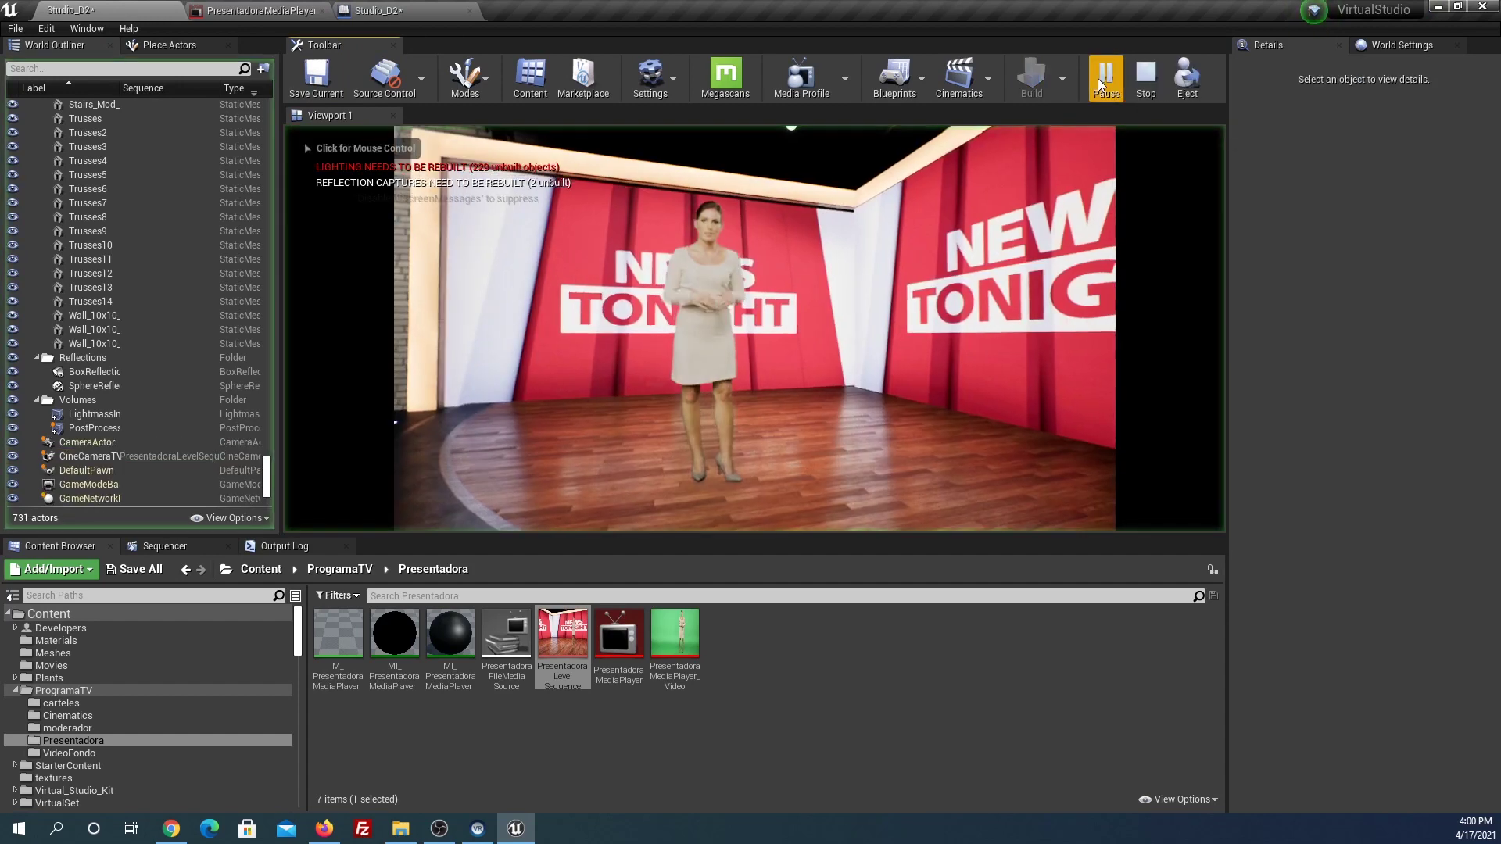